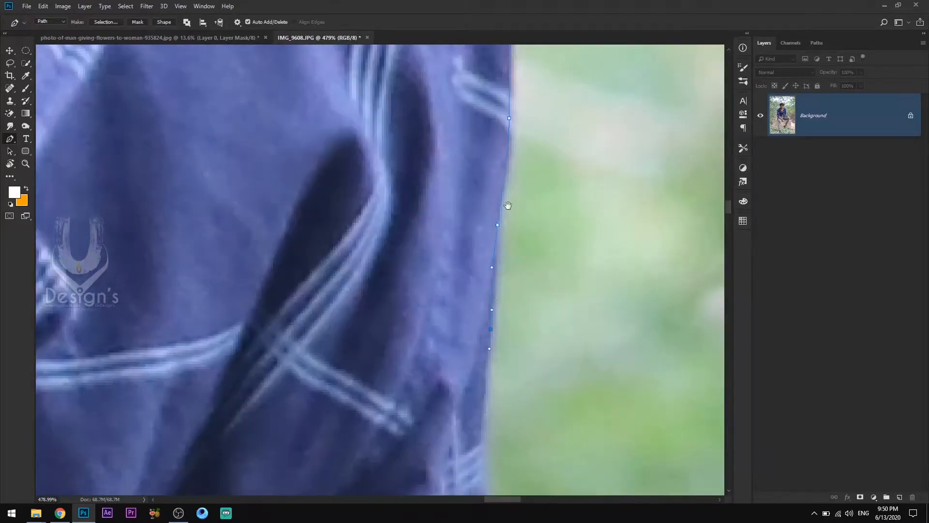
Trace the pen path down the outer edge of the shirt sleeve and forearm to the wrist.
{"action": "left_click_drag", "start_coordinate": [503, 235], "coordinate": [504, 251]}
{"action": "left_click", "coordinate": [539, 221]}
{"action": "left_click_drag", "start_coordinate": [537, 283], "coordinate": [534, 292]}
{"action": "left_click_drag", "start_coordinate": [504, 339], "coordinate": [499, 353]}
{"action": "left_click_drag", "start_coordinate": [504, 435], "coordinate": [505, 207]}
{"action": "left_click_drag", "start_coordinate": [524, 184], "coordinate": [527, 213]}
{"action": "left_click", "coordinate": [580, 342]}
{"action": "left_click_drag", "start_coordinate": [599, 210], "coordinate": [601, 224]}
{"action": "left_click", "coordinate": [612, 385]}
{"action": "left_click_drag", "start_coordinate": [641, 452], "coordinate": [304, 216]}
{"action": "left_click", "coordinate": [319, 245]}
{"action": "left_click", "coordinate": [337, 263]}
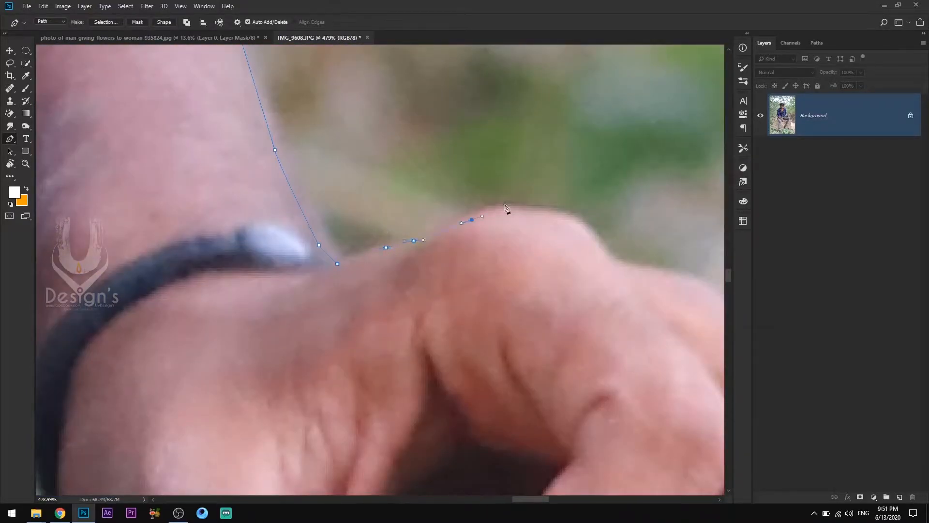
Continue the pen path around the hand resting on the knee and onto the top of the trouser knee.
{"action": "left_click", "coordinate": [523, 205]}
{"action": "left_click_drag", "start_coordinate": [585, 224], "coordinate": [603, 240]}
{"action": "left_click", "coordinate": [611, 261]}
{"action": "left_click_drag", "start_coordinate": [651, 277], "coordinate": [416, 217]}
{"action": "left_click_drag", "start_coordinate": [676, 404], "coordinate": [412, 239]}
{"action": "left_click", "coordinate": [423, 416]}
{"action": "left_click_drag", "start_coordinate": [435, 430], "coordinate": [291, 182]}
{"action": "left_click_drag", "start_coordinate": [412, 248], "coordinate": [469, 276]}
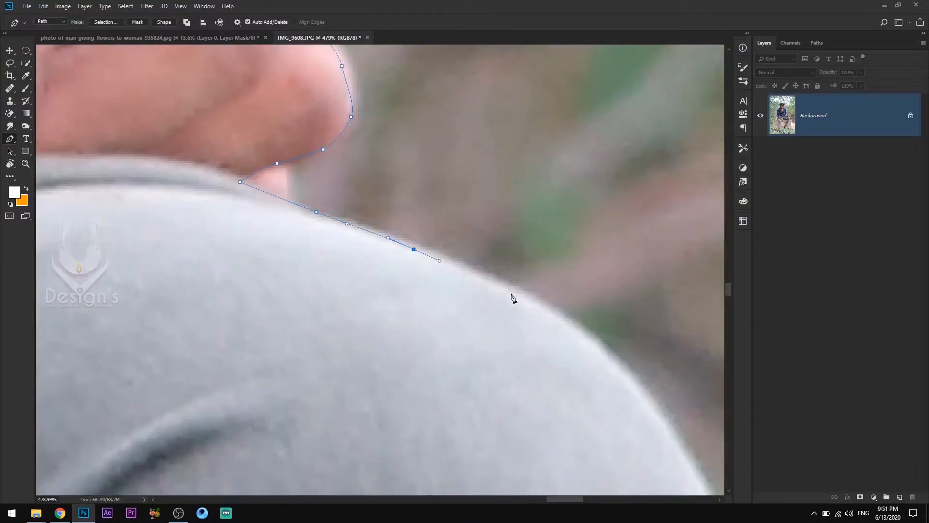
Continue the pen path around the bent knee and down the upper shin.
{"action": "left_click_drag", "start_coordinate": [533, 387], "coordinate": [379, 205]}
{"action": "left_click_drag", "start_coordinate": [545, 311], "coordinate": [550, 326]}
{"action": "left_click_drag", "start_coordinate": [541, 425], "coordinate": [537, 193]}
{"action": "mouse_move", "coordinate": [504, 328]}
{"action": "left_mouse_down"}
{"action": "mouse_move", "coordinate": [498, 338]}
{"action": "mouse_move", "coordinate": [489, 180]}
{"action": "left_mouse_up"}
{"action": "left_click", "coordinate": [462, 290]}
{"action": "left_click", "coordinate": [429, 387]}
{"action": "left_click_drag", "start_coordinate": [429, 387], "coordinate": [475, 124]}
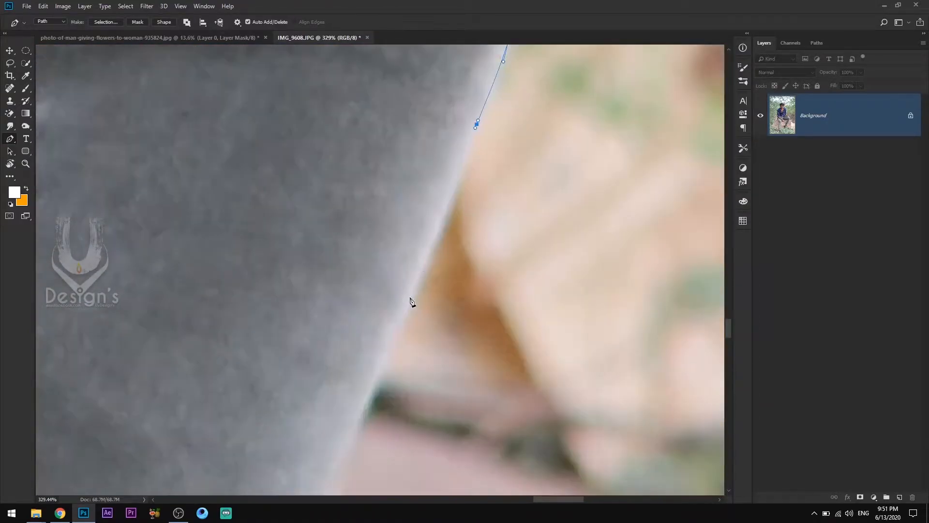
Trace the pen path down the lower trouser leg to the cuff.
{"action": "left_click", "coordinate": [414, 284]}
{"action": "left_click_drag", "start_coordinate": [375, 411], "coordinate": [492, 125]}
{"action": "left_click_drag", "start_coordinate": [382, 329], "coordinate": [363, 359]}
{"action": "scroll", "coordinate": [436, 328], "scroll_direction": "down", "scroll_amount": 8}
{"action": "left_click", "coordinate": [371, 378]}
{"action": "left_click_drag", "start_coordinate": [367, 412], "coordinate": [440, 183]}
Trace the pen path around the folded trouser cuff to the ankle.
{"action": "left_click", "coordinate": [441, 180]}
{"action": "left_click", "coordinate": [429, 197]}
{"action": "left_click", "coordinate": [442, 222]}
{"action": "left_click", "coordinate": [435, 238]}
{"action": "left_click_drag", "start_coordinate": [428, 241], "coordinate": [422, 238]}
{"action": "left_click_drag", "start_coordinate": [411, 225], "coordinate": [405, 223]}
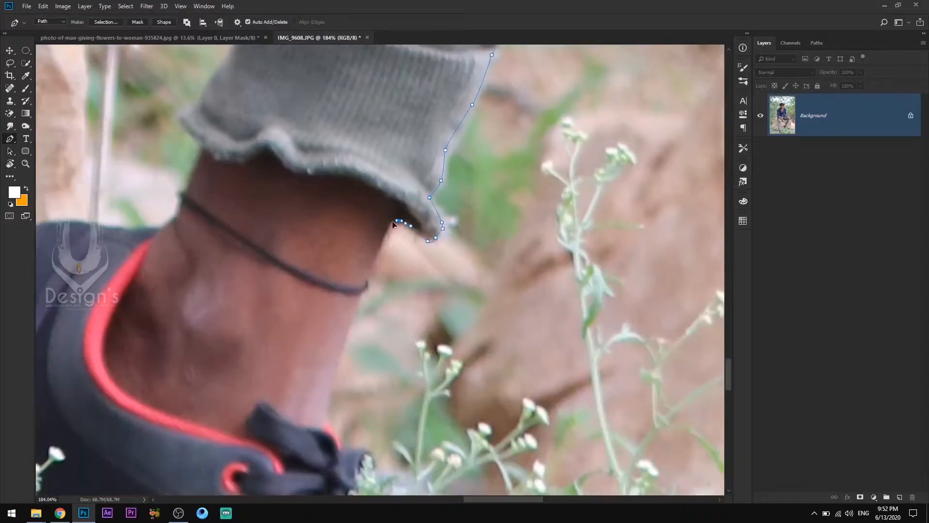
Continue the pen path down the ankle and along the outline of the neighbouring rock.
{"action": "left_click_drag", "start_coordinate": [325, 425], "coordinate": [326, 432]}
{"action": "left_click_drag", "start_coordinate": [355, 474], "coordinate": [302, 255]}
{"action": "scroll", "coordinate": [302, 255], "scroll_direction": "down", "scroll_amount": 5}
{"action": "left_click_drag", "start_coordinate": [410, 92], "coordinate": [310, 252]}
{"action": "mouse_move", "coordinate": [348, 201]}
{"action": "left_mouse_down"}
{"action": "mouse_move", "coordinate": [393, 205]}
{"action": "mouse_move", "coordinate": [321, 406]}
{"action": "left_mouse_up"}
{"action": "left_click_drag", "start_coordinate": [460, 191], "coordinate": [514, 158]}
{"action": "left_click_drag", "start_coordinate": [619, 198], "coordinate": [322, 61]}
{"action": "left_click_drag", "start_coordinate": [460, 173], "coordinate": [514, 182]}
Close the pen path outside the canvas and convert it to a selection.
{"action": "scroll", "coordinate": [601, 150], "scroll_direction": "down", "scroll_amount": 20}
{"action": "left_click", "coordinate": [220, 377]}
{"action": "left_click", "coordinate": [263, 367]}
{"action": "key", "text": "ctrl+Return"}
Refine the selection edge around the man in Select and Mask and output it as a layer mask.
{"action": "key", "text": "w"}
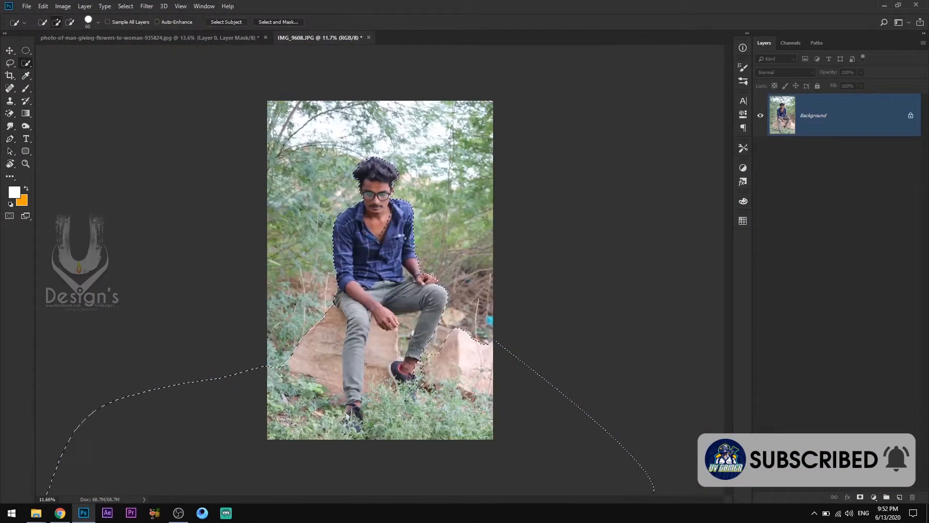
{"action": "left_click", "coordinate": [272, 22]}
{"action": "scroll", "coordinate": [400, 235], "scroll_direction": "up", "scroll_amount": 16}
{"action": "left_click_drag", "start_coordinate": [809, 298], "coordinate": [811, 299]}
{"action": "left_click_drag", "start_coordinate": [447, 143], "coordinate": [500, 257]}
{"action": "left_click", "coordinate": [872, 488]}
Duplicate the masked layer, apply the copy's layer mask, and hide the original Layer 0.
{"action": "scroll", "coordinate": [383, 271], "scroll_direction": "down", "scroll_amount": 13}
{"action": "key", "text": "v"}
{"action": "scroll", "coordinate": [365, 436], "scroll_direction": "up", "scroll_amount": 13}
{"action": "key", "text": "w"}
{"action": "key", "text": "ctrl+j"}
{"action": "right_click", "coordinate": [824, 116]}
{"action": "left_click", "coordinate": [852, 135]}
{"action": "left_click", "coordinate": [760, 158]}
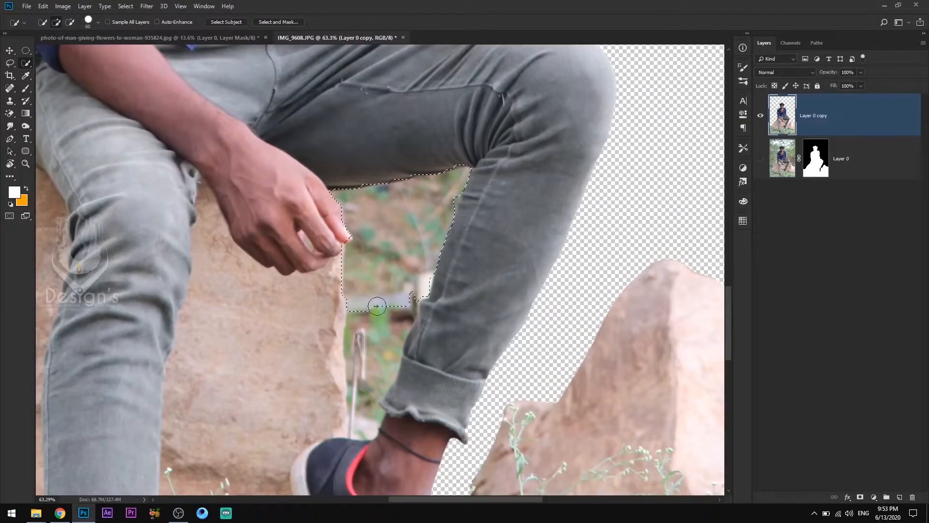
Delete the background in the gaps between the legs and beside the forearm, using a quick selection refined in Select and Mask.
{"action": "left_click_drag", "start_coordinate": [376, 286], "coordinate": [372, 377]}
{"action": "left_click_drag", "start_coordinate": [466, 112], "coordinate": [471, 282]}
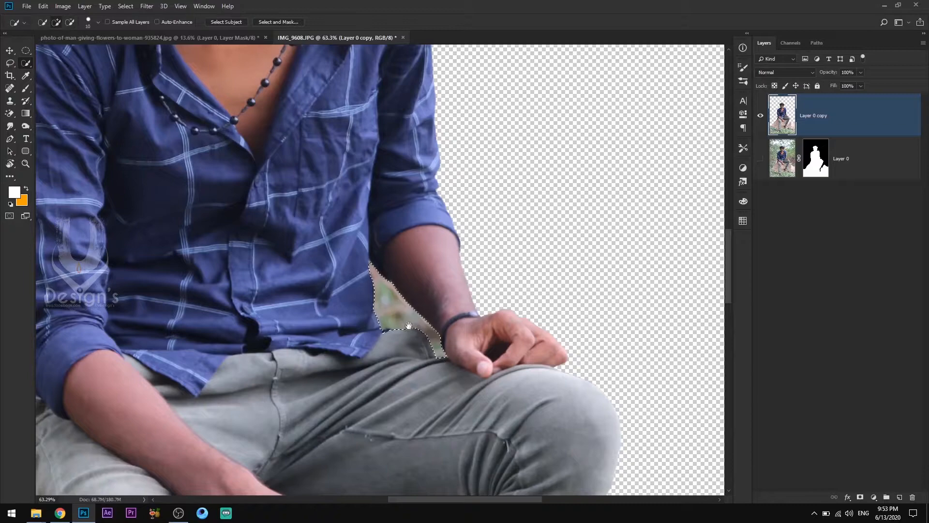
{"action": "scroll", "coordinate": [405, 328], "scroll_direction": "down", "scroll_amount": 13}
{"action": "left_click", "coordinate": [278, 21]}
{"action": "scroll", "coordinate": [395, 334], "scroll_direction": "up", "scroll_amount": 9}
{"action": "left_click", "coordinate": [400, 198]}
{"action": "left_click_drag", "start_coordinate": [803, 271], "coordinate": [841, 272]}
{"action": "left_click_drag", "start_coordinate": [804, 297], "coordinate": [816, 297]}
{"action": "left_click", "coordinate": [872, 489]}
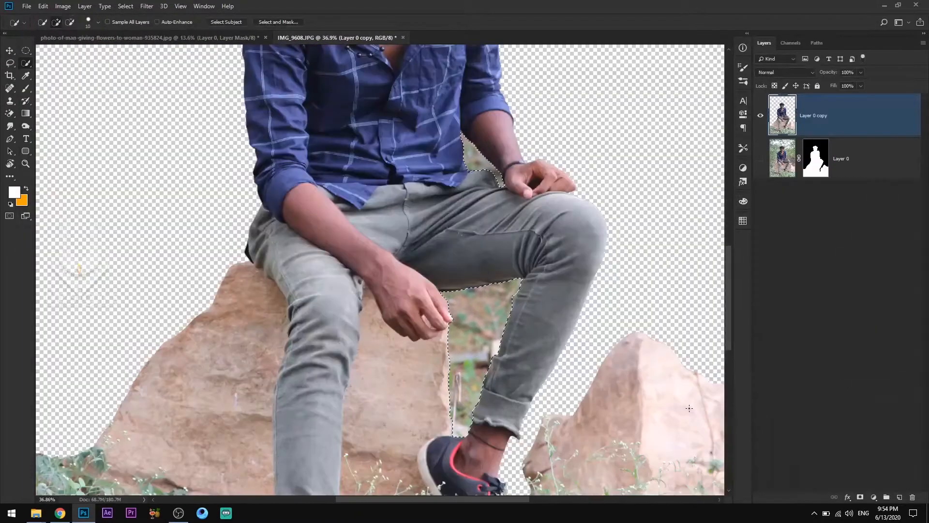
{"action": "key", "text": "Delete"}
{"action": "left_click", "coordinate": [9, 50]}
{"action": "scroll", "coordinate": [474, 274], "scroll_direction": "down", "scroll_amount": 11}
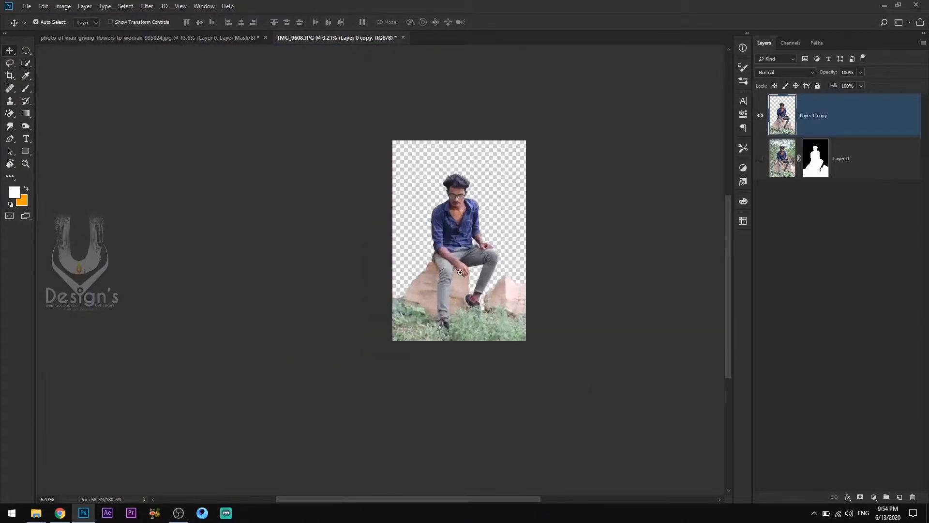
{"action": "scroll", "coordinate": [473, 274], "scroll_direction": "up", "scroll_amount": 3}
{"action": "left_click_drag", "start_coordinate": [472, 274], "coordinate": [450, 280]}
{"action": "scroll", "coordinate": [418, 362], "scroll_direction": "up", "scroll_amount": 1}
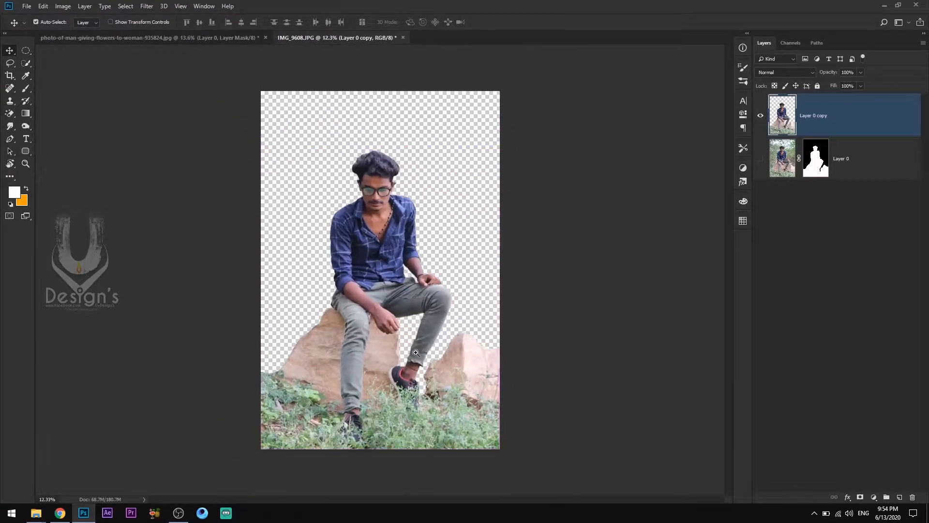
Duplicate the cutout layer and bring the masked rocky ground from the other document beneath it, scaled to about 177%.
{"action": "key", "text": "ctrl+j"}
{"action": "key", "text": "ctrl+Tab"}
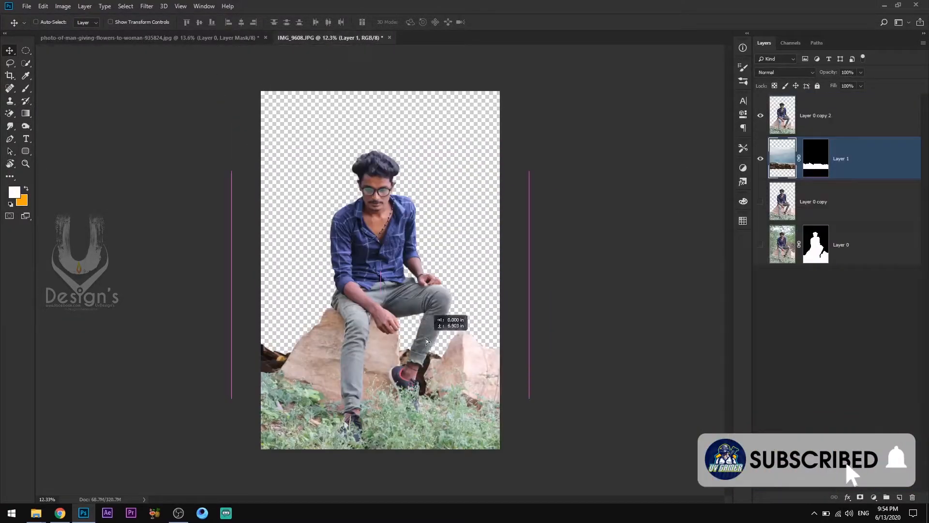
{"action": "key", "text": "ctrl+t"}
{"action": "left_click_drag", "start_coordinate": [529, 201], "coordinate": [645, 124]}
{"action": "left_click_drag", "start_coordinate": [524, 328], "coordinate": [393, 271]}
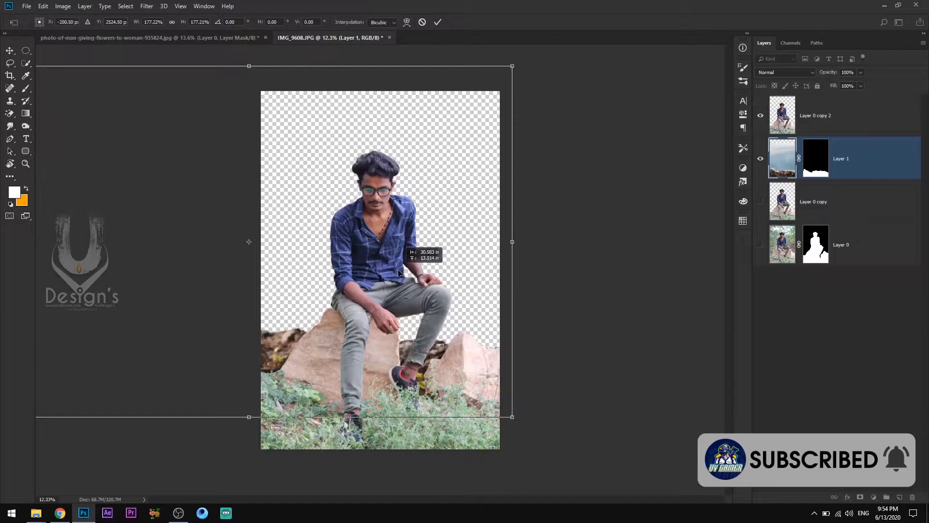
{"action": "key", "text": "Return"}
{"action": "left_click_drag", "start_coordinate": [371, 344], "coordinate": [382, 334]}
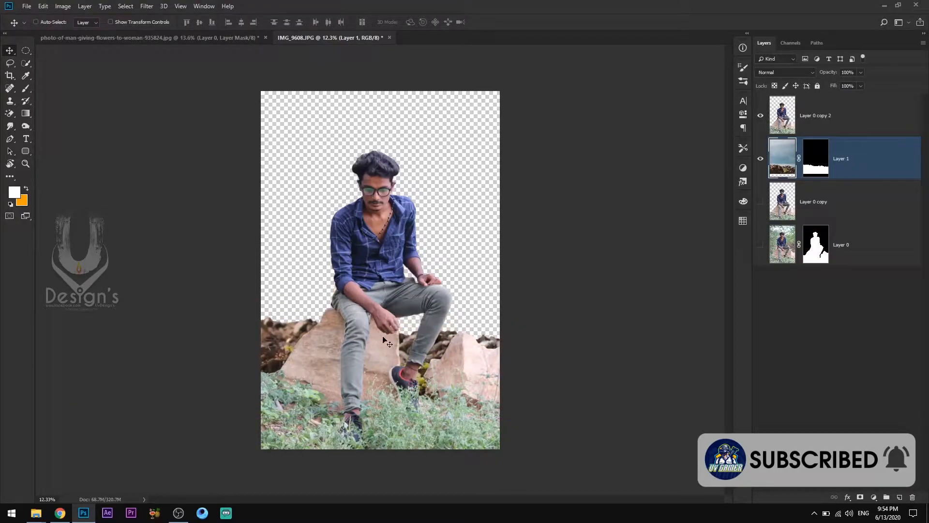
Add a layer mask to Layer 0 copy 2.
{"action": "left_click", "coordinate": [823, 116]}
{"action": "left_click", "coordinate": [860, 497]}
{"action": "key", "text": "b"}
{"action": "scroll", "coordinate": [248, 369], "scroll_direction": "up", "scroll_amount": 5}
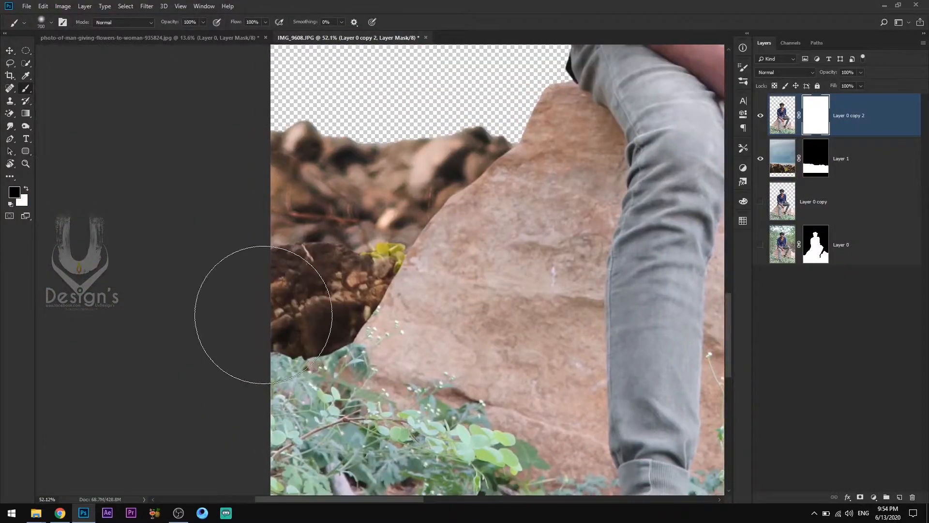
{"action": "left_click_drag", "start_coordinate": [426, 379], "coordinate": [414, 213]}
{"action": "scroll", "coordinate": [421, 216], "scroll_direction": "down", "scroll_amount": 3}
{"action": "left_click_drag", "start_coordinate": [458, 285], "coordinate": [290, 310]}
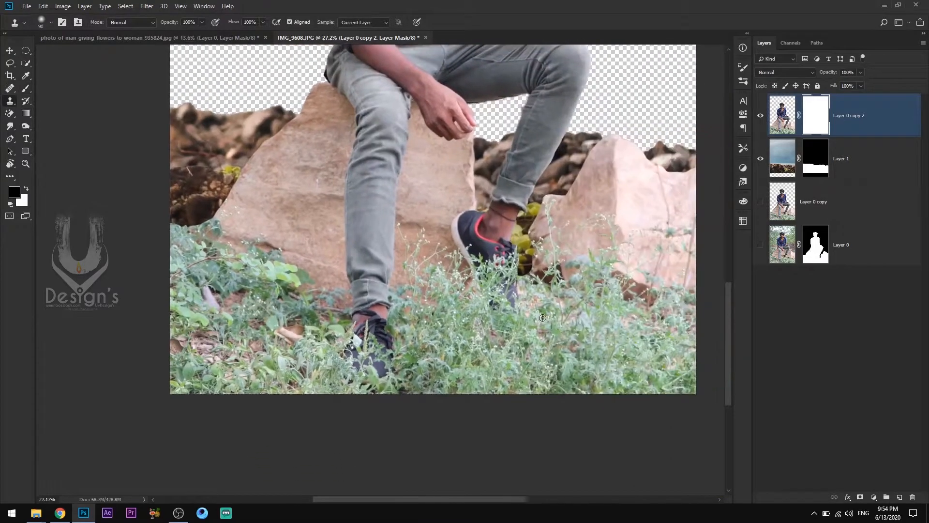
Remove the mask from Layer 0 copy 2 and clone grassy plants over the soil beside the large rock with a large soft stamp.
{"action": "key", "text": "bracketright"}
{"action": "key", "text": "bracketright"}
{"action": "key", "text": "bracketright"}
{"action": "key", "text": "bracketright"}
{"action": "key", "text": "bracketright"}
{"action": "key", "text": "bracketright"}
{"action": "key", "text": "bracketright"}
{"action": "key", "text": "bracketright"}
{"action": "key", "text": "bracketright"}
{"action": "key", "text": "bracketright"}
{"action": "key", "text": "bracketright"}
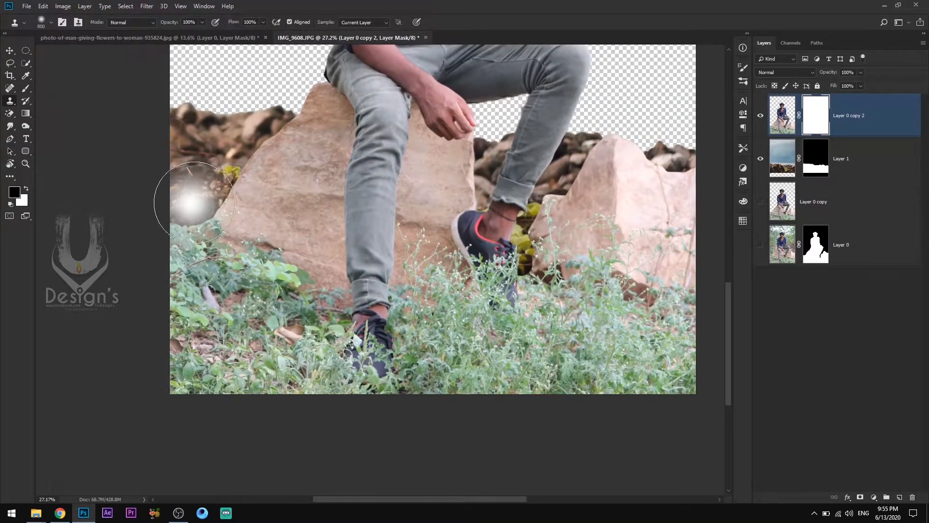
{"action": "right_click", "coordinate": [830, 131]}
{"action": "left_click", "coordinate": [851, 140]}
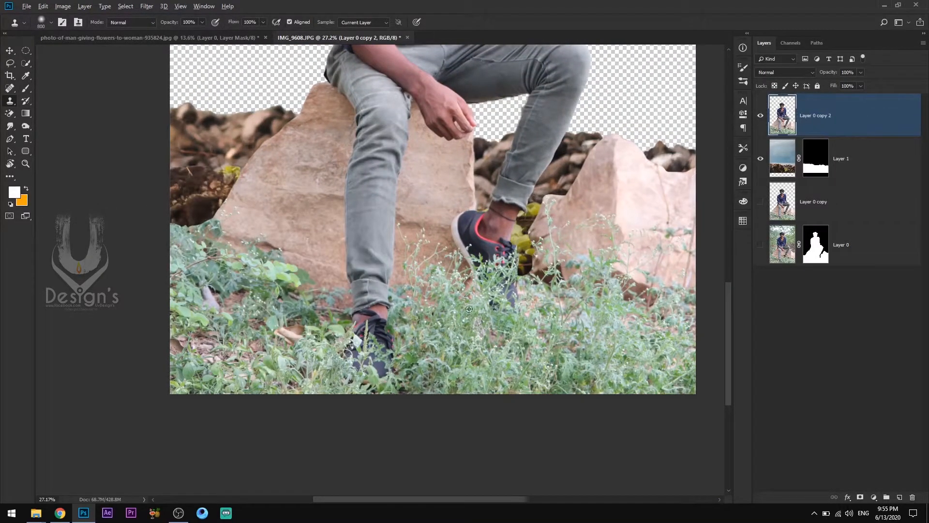
{"action": "left_click_drag", "start_coordinate": [174, 197], "coordinate": [192, 221]}
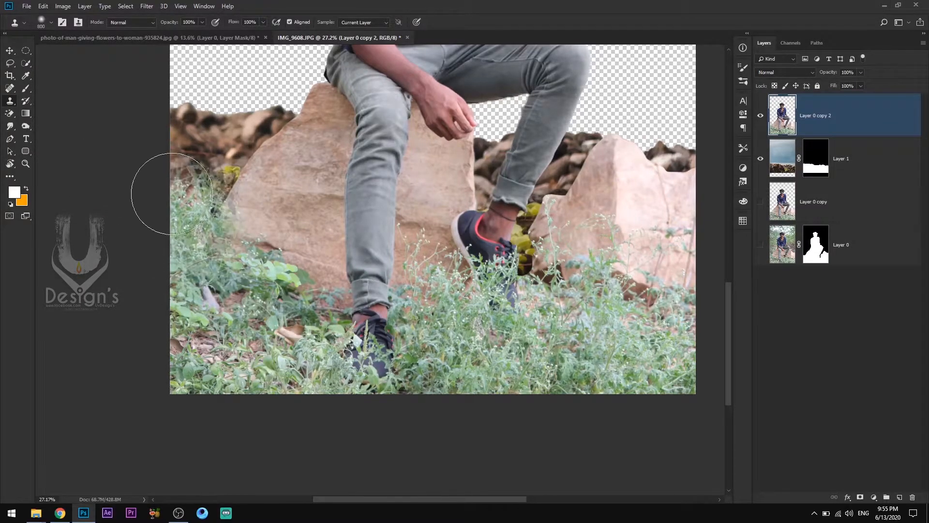
{"action": "mouse_move", "coordinate": [172, 172]}
{"action": "left_mouse_down"}
{"action": "mouse_move", "coordinate": [122, 168]}
{"action": "mouse_move", "coordinate": [154, 211]}
{"action": "left_mouse_up"}
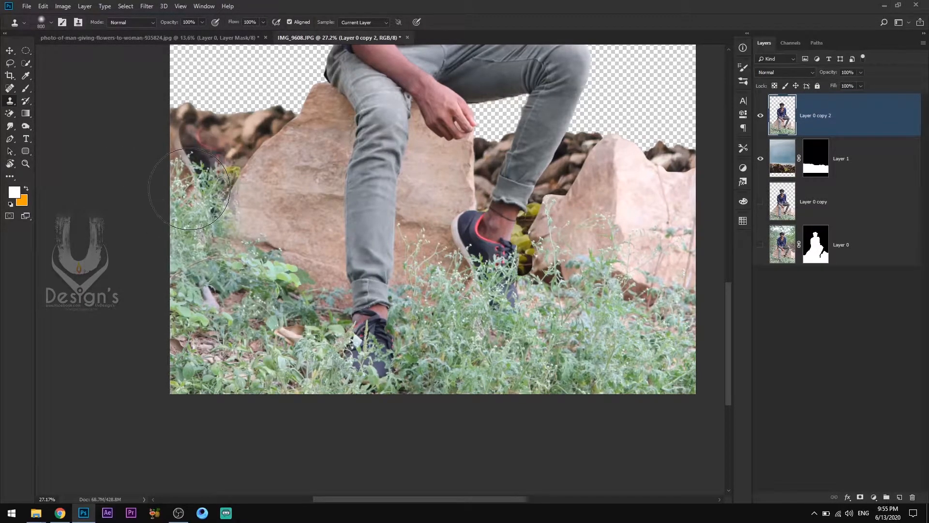
{"action": "left_click_drag", "start_coordinate": [186, 146], "coordinate": [358, 213]}
Add a layer mask to Layer 0 copy 2 and paint out the unwanted cloned area above the plants with a smaller black brush.
{"action": "left_click", "coordinate": [860, 498]}
{"action": "key", "text": "b"}
{"action": "key", "text": "bracketleft"}
{"action": "key", "text": "bracketleft"}
{"action": "key", "text": "bracketleft"}
{"action": "key", "text": "bracketleft"}
{"action": "key", "text": "bracketleft"}
{"action": "left_click_drag", "start_coordinate": [315, 181], "coordinate": [327, 188]}
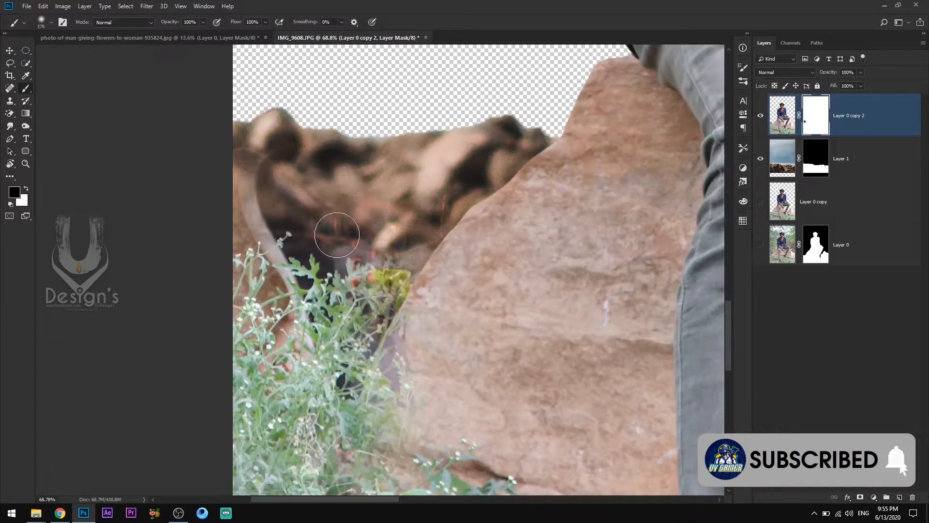
{"action": "left_click", "coordinate": [7, 51]}
{"action": "left_click_drag", "start_coordinate": [356, 228], "coordinate": [189, 232]}
{"action": "mouse_move", "coordinate": [428, 284]}
{"action": "left_mouse_down"}
{"action": "mouse_move", "coordinate": [464, 289]}
{"action": "mouse_move", "coordinate": [438, 289]}
{"action": "left_mouse_up"}
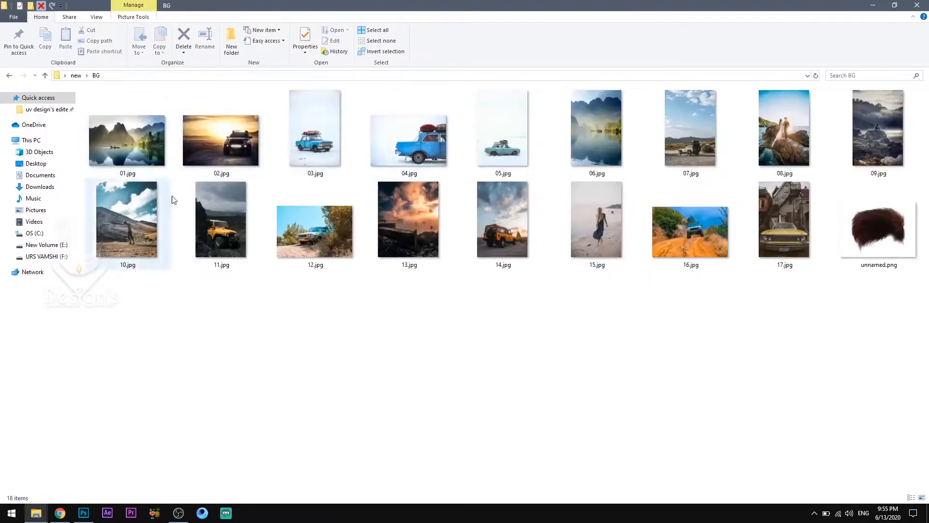
Try 06.jpg from the BG folder as the background, scaled to about 97%, and cancel the placement.
{"action": "left_click_drag", "start_coordinate": [596, 130], "coordinate": [436, 336]}
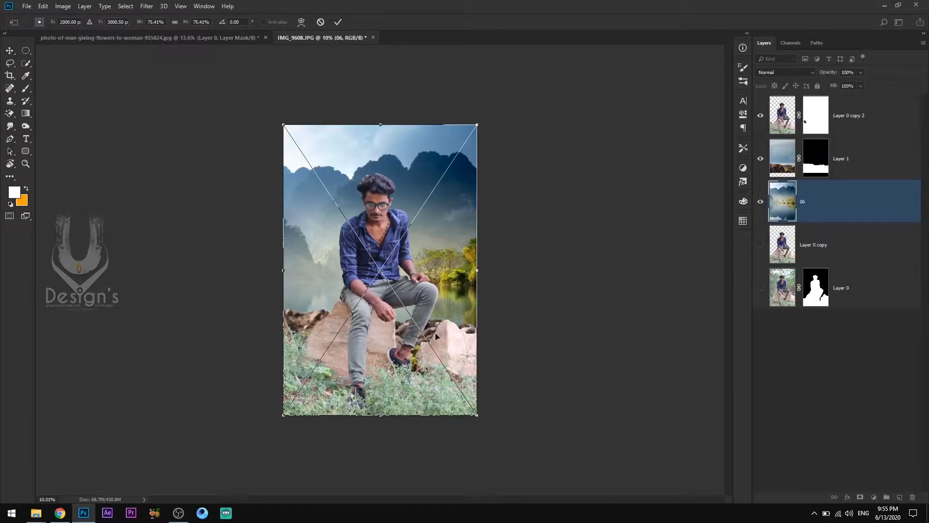
{"action": "left_click_drag", "start_coordinate": [476, 415], "coordinate": [547, 519]}
{"action": "left_click_drag", "start_coordinate": [437, 316], "coordinate": [484, 294]}
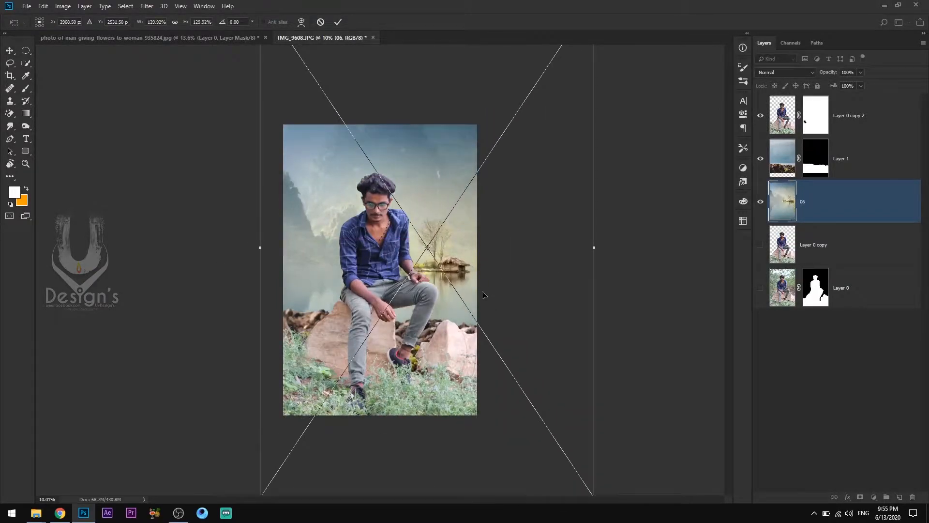
{"action": "left_click_drag", "start_coordinate": [523, 417], "coordinate": [516, 379]}
{"action": "left_click_drag", "start_coordinate": [586, 459], "coordinate": [504, 334]}
{"action": "left_click_drag", "start_coordinate": [462, 242], "coordinate": [422, 343]}
{"action": "left_click_drag", "start_coordinate": [464, 182], "coordinate": [505, 122]}
{"action": "left_click_drag", "start_coordinate": [466, 295], "coordinate": [446, 297]}
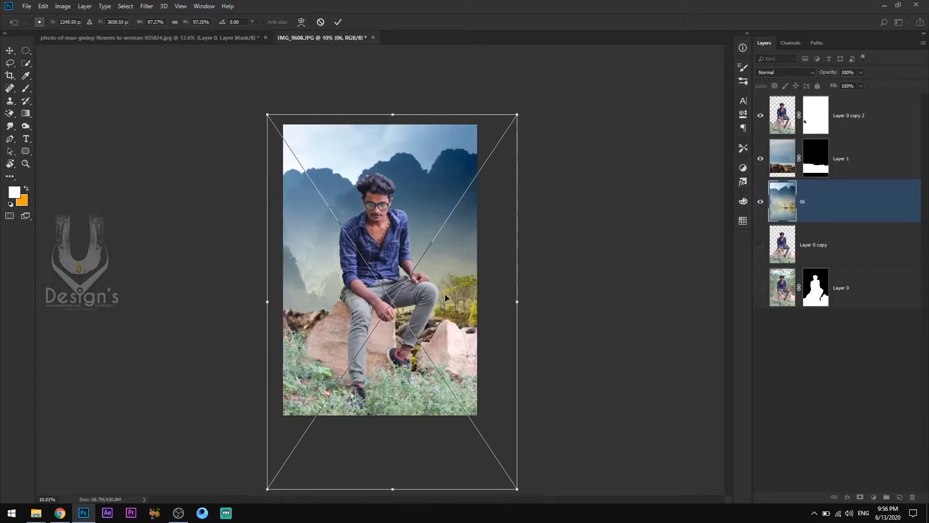
{"action": "key", "text": "Escape"}
Find the palm-tree landscape zzz439A1775 in the 01 new backgrounds folders and place it behind the man, scaled to about 110%.
{"action": "left_click", "coordinate": [884, 7]}
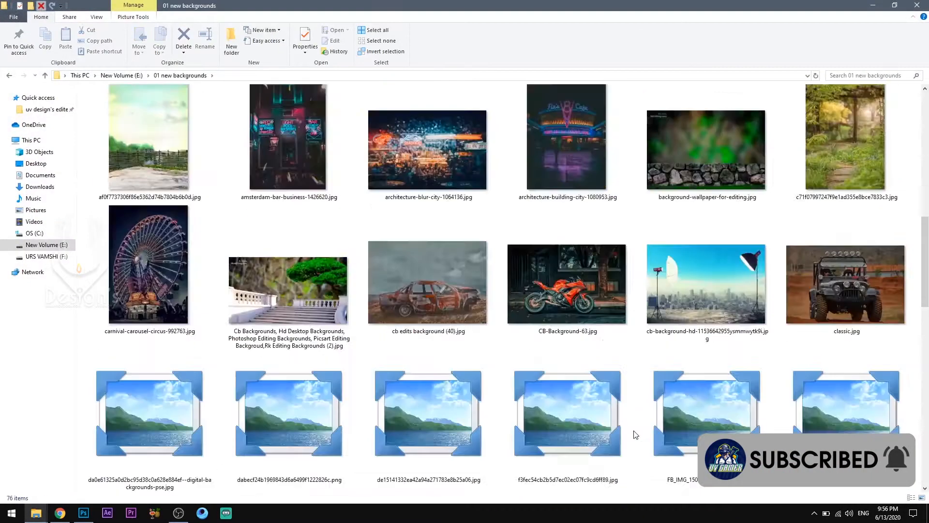
{"action": "scroll", "coordinate": [632, 431], "scroll_direction": "down", "scroll_amount": 5}
{"action": "double_click", "coordinate": [624, 389]}
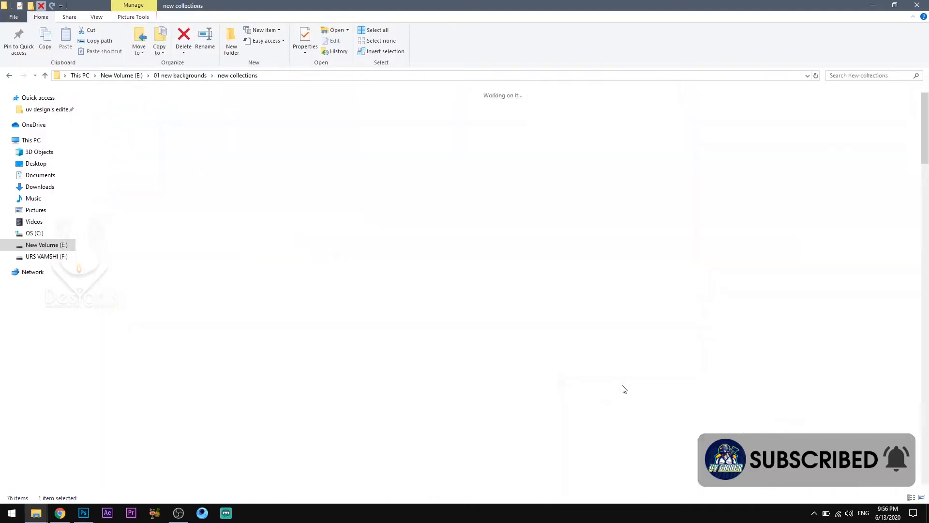
{"action": "scroll", "coordinate": [624, 387], "scroll_direction": "up", "scroll_amount": 15}
{"action": "double_click", "coordinate": [283, 121]}
{"action": "scroll", "coordinate": [279, 130], "scroll_direction": "down", "scroll_amount": 10}
{"action": "left_click", "coordinate": [237, 75]}
{"action": "double_click", "coordinate": [399, 134]}
{"action": "scroll", "coordinate": [605, 397], "scroll_direction": "down", "scroll_amount": 10}
{"action": "left_click_drag", "start_coordinate": [581, 423], "coordinate": [403, 322]}
{"action": "left_click_drag", "start_coordinate": [478, 410], "coordinate": [483, 425]}
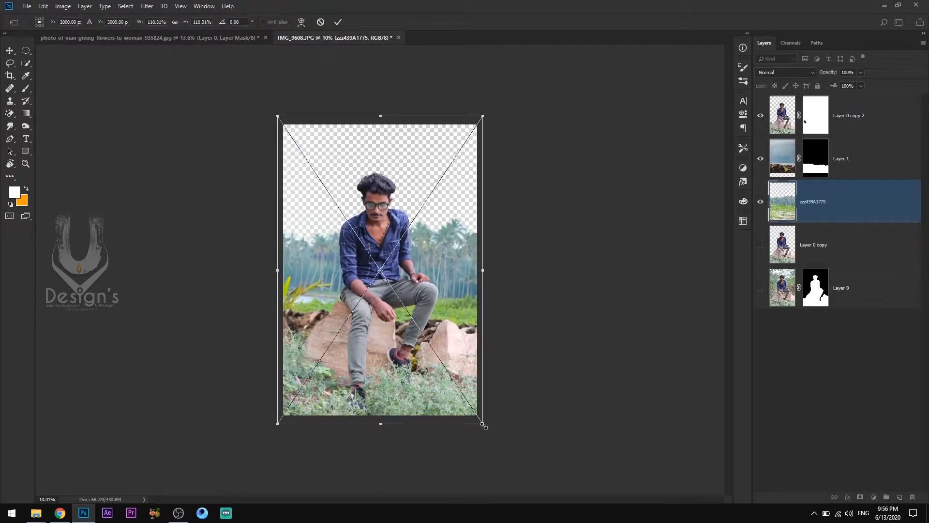
Delete Layer 1 with the rocky ground.
{"action": "left_click", "coordinate": [760, 160]}
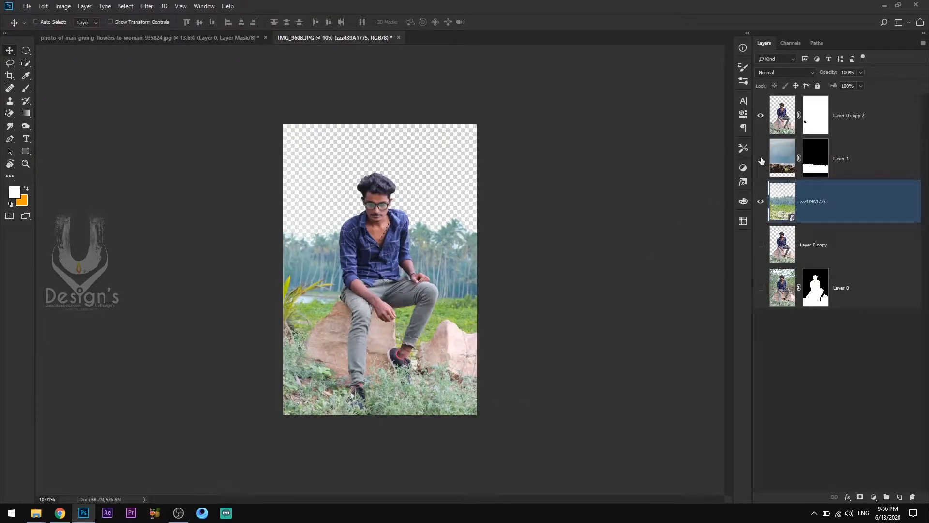
{"action": "left_click", "coordinate": [878, 164]}
{"action": "key", "text": "Delete"}
Scale the zzz439A1775 landscape layer to about 106% and rasterize it.
{"action": "left_click", "coordinate": [860, 209]}
{"action": "left_click", "coordinate": [843, 162]}
{"action": "key", "text": "ctrl+t"}
{"action": "mouse_move", "coordinate": [498, 124]}
{"action": "left_mouse_down"}
{"action": "mouse_move", "coordinate": [493, 133]}
{"action": "mouse_move", "coordinate": [498, 87]}
{"action": "mouse_move", "coordinate": [480, 119]}
{"action": "left_mouse_up"}
{"action": "key", "text": "Return"}
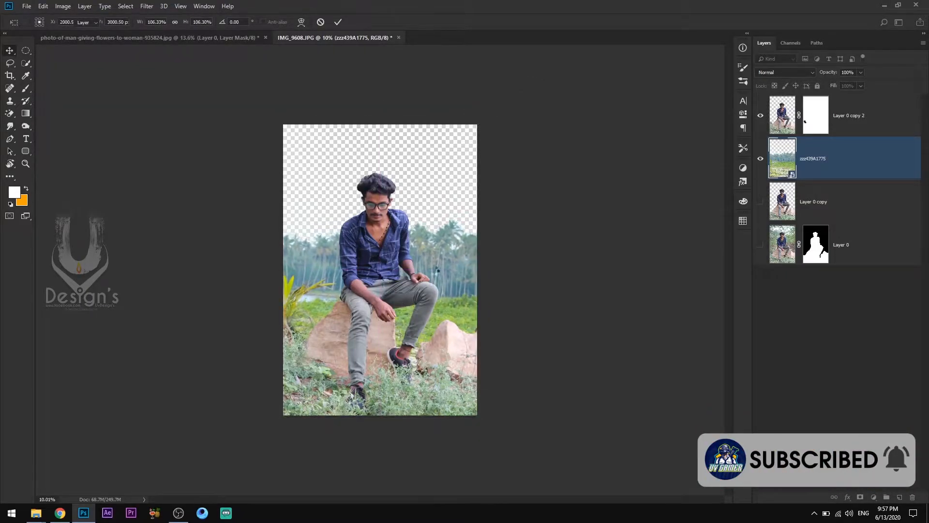
{"action": "right_click", "coordinate": [827, 176]}
{"action": "left_click", "coordinate": [740, 265]}
Place the sunset image 17a97e8f317f1caeb6cfa66bd437031c from the file folder just above Layer 0 copy and enlarge it past the canvas width.
{"action": "left_click", "coordinate": [840, 202]}
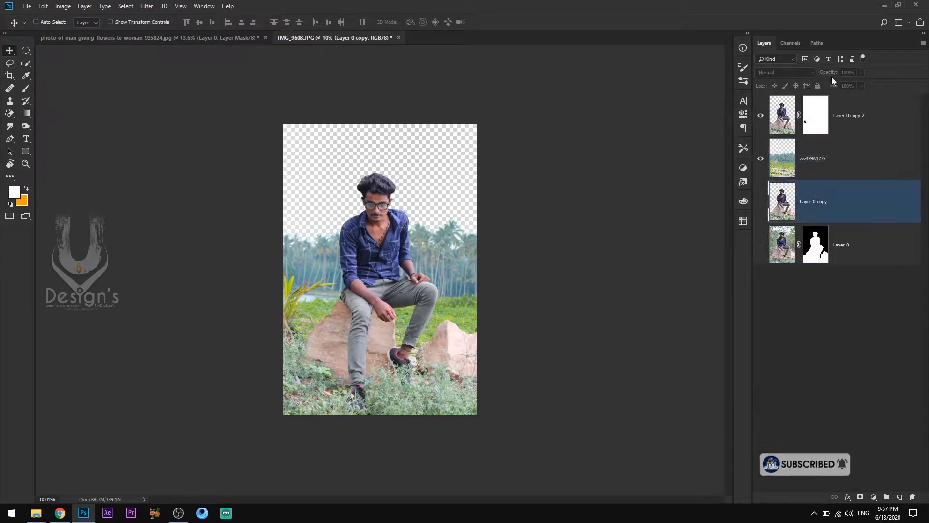
{"action": "left_click", "coordinate": [884, 5]}
{"action": "scroll", "coordinate": [437, 356], "scroll_direction": "up", "scroll_amount": 10}
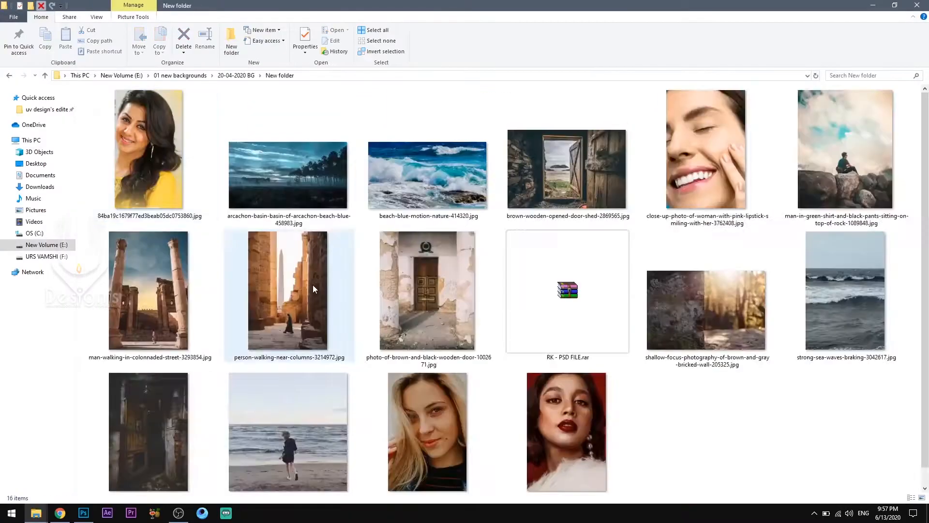
{"action": "left_click_drag", "start_coordinate": [449, 133], "coordinate": [345, 333]}
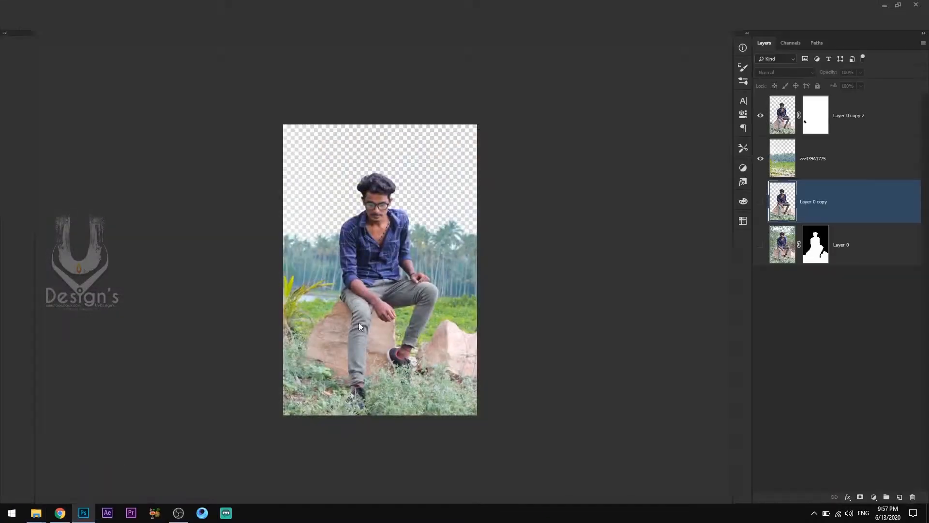
{"action": "left_click_drag", "start_coordinate": [442, 353], "coordinate": [475, 389]}
{"action": "left_click_drag", "start_coordinate": [422, 315], "coordinate": [422, 262]}
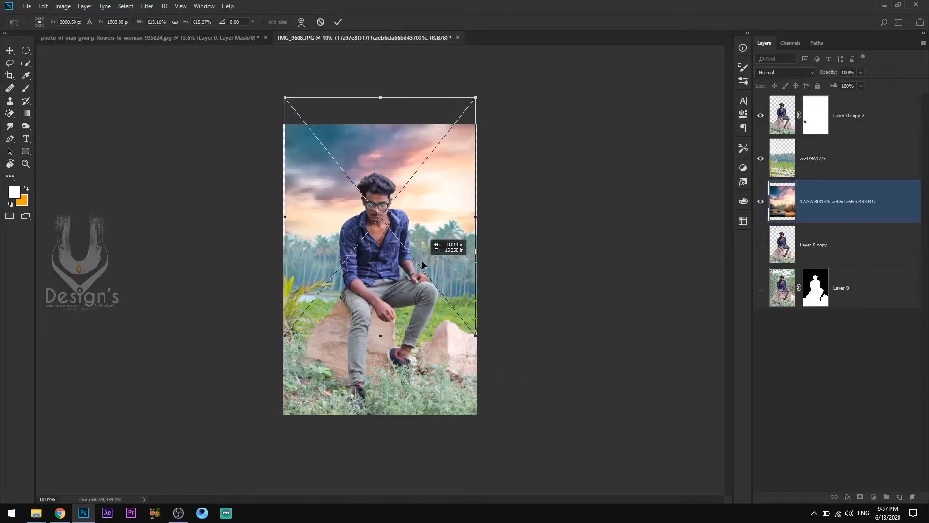
{"action": "left_click_drag", "start_coordinate": [475, 335], "coordinate": [488, 352]}
{"action": "left_click_drag", "start_coordinate": [451, 286], "coordinate": [445, 254]}
{"action": "key", "text": "Return"}
Reshape and reposition the sunset sky layer with Free Transform so its clouds fill the whole area above the palm trees.
{"action": "left_click_drag", "start_coordinate": [437, 209], "coordinate": [434, 236]}
{"action": "key", "text": "ctrl+t"}
{"action": "left_click_drag", "start_coordinate": [488, 78], "coordinate": [477, 94]}
{"action": "left_click_drag", "start_coordinate": [407, 123], "coordinate": [409, 130]}
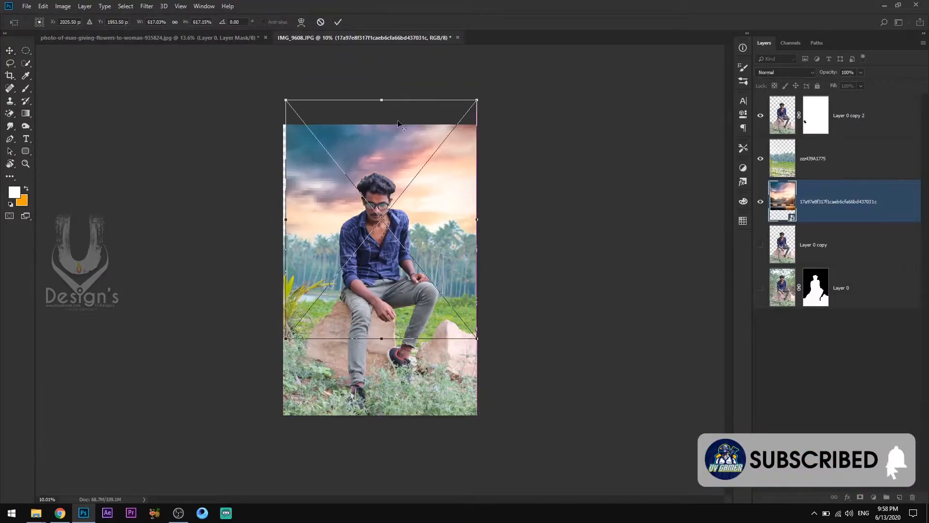
{"action": "left_click_drag", "start_coordinate": [381, 96], "coordinate": [386, 117]}
{"action": "mouse_move", "coordinate": [395, 193]}
{"action": "left_mouse_down"}
{"action": "mouse_move", "coordinate": [392, 179]}
{"action": "mouse_move", "coordinate": [396, 192]}
{"action": "left_mouse_up"}
{"action": "left_click_drag", "start_coordinate": [473, 313], "coordinate": [468, 346]}
{"action": "right_click", "coordinate": [367, 137]}
{"action": "left_click", "coordinate": [399, 191]}
{"action": "left_click_drag", "start_coordinate": [496, 92], "coordinate": [537, 92]}
{"action": "left_click_drag", "start_coordinate": [381, 346], "coordinate": [389, 302]}
{"action": "left_click_drag", "start_coordinate": [383, 105], "coordinate": [379, 120]}
{"action": "key", "text": "Return"}
Add a new layer above the sunset sky and paint a soft white haze across the horizon with a 1000 px brush.
{"action": "scroll", "coordinate": [427, 239], "scroll_direction": "down", "scroll_amount": 3}
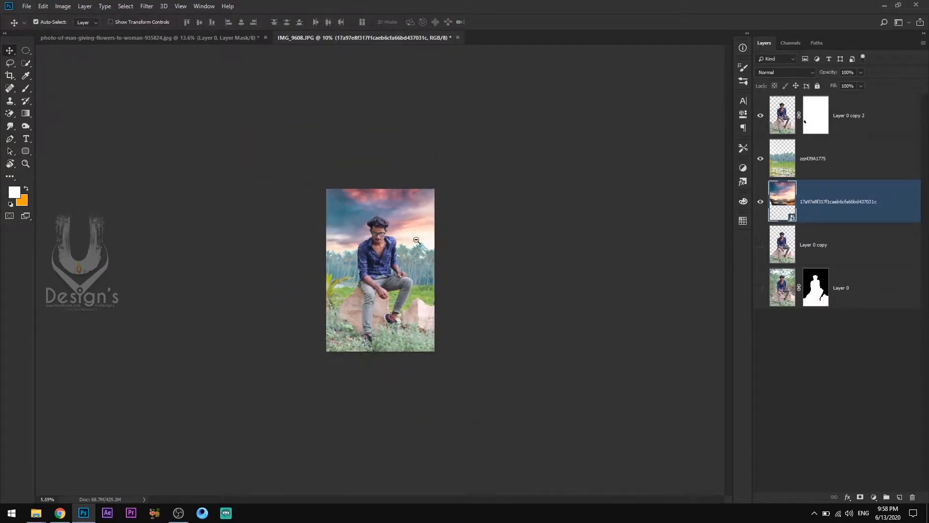
{"action": "scroll", "coordinate": [428, 239], "scroll_direction": "up", "scroll_amount": 4}
{"action": "left_click", "coordinate": [899, 497]}
{"action": "key", "text": "b"}
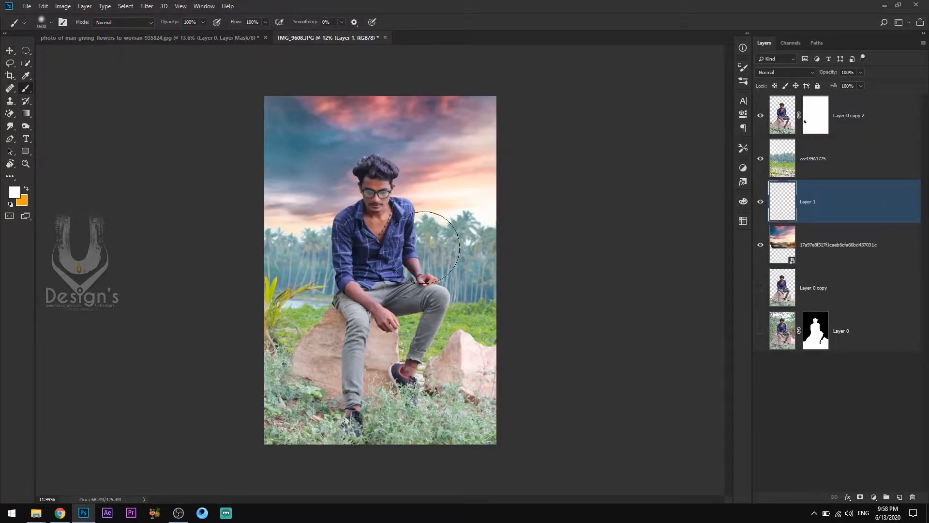
{"action": "left_click_drag", "start_coordinate": [432, 247], "coordinate": [211, 227]}
{"action": "left_click", "coordinate": [10, 50]}
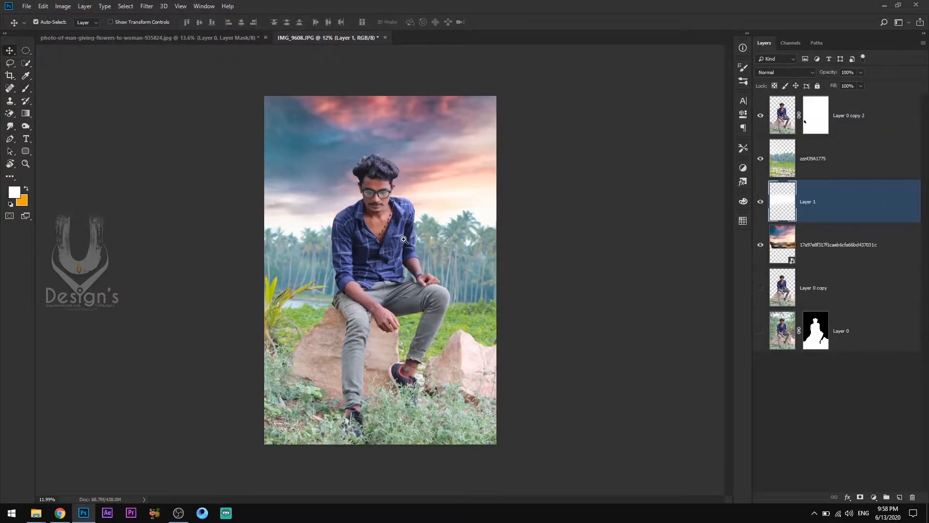
Try a clipped Vibrance adjustment of +25 on the zzz439A1775 landscape and delete it.
{"action": "scroll", "coordinate": [653, 208], "scroll_direction": "down", "scroll_amount": 1}
{"action": "left_click", "coordinate": [781, 168]}
{"action": "left_click", "coordinate": [873, 496]}
{"action": "left_click", "coordinate": [866, 397]}
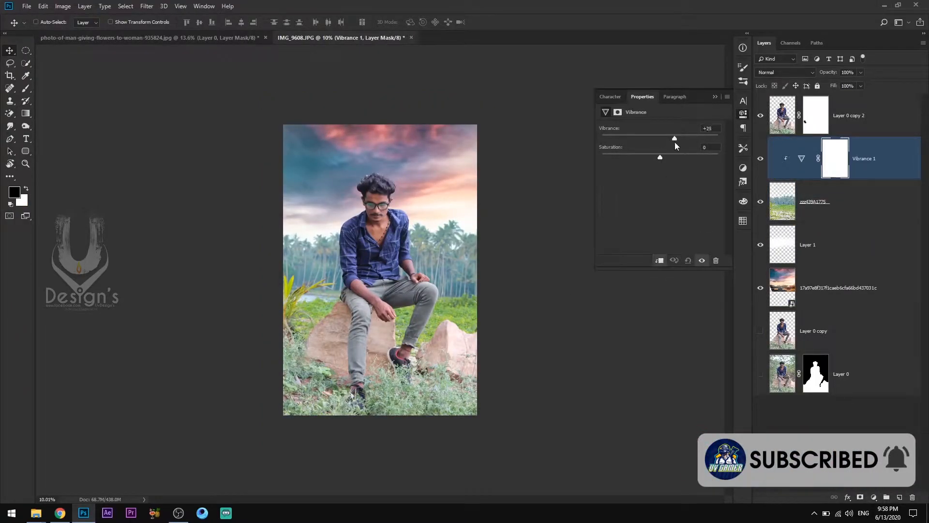
{"action": "left_click", "coordinate": [743, 114]}
{"action": "key", "text": "Delete"}
Add a Levels adjustment clipped to the zzz439A1775 landscape and darken its tones.
{"action": "left_click", "coordinate": [873, 497]}
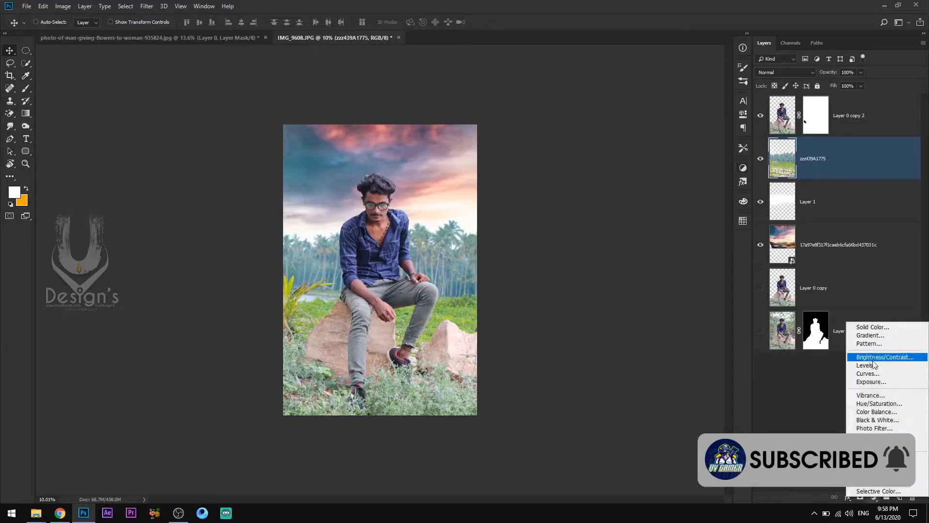
{"action": "left_click", "coordinate": [866, 365]}
{"action": "left_click", "coordinate": [659, 261]}
{"action": "left_click_drag", "start_coordinate": [614, 196], "coordinate": [682, 199]}
Apply the layer mask of Layer 0 copy 2, duplicate the layer and hide the original.
{"action": "left_click", "coordinate": [818, 123]}
{"action": "right_click", "coordinate": [819, 107]}
{"action": "left_click", "coordinate": [817, 136]}
{"action": "key", "text": "ctrl+j"}
{"action": "left_click", "coordinate": [760, 158]}
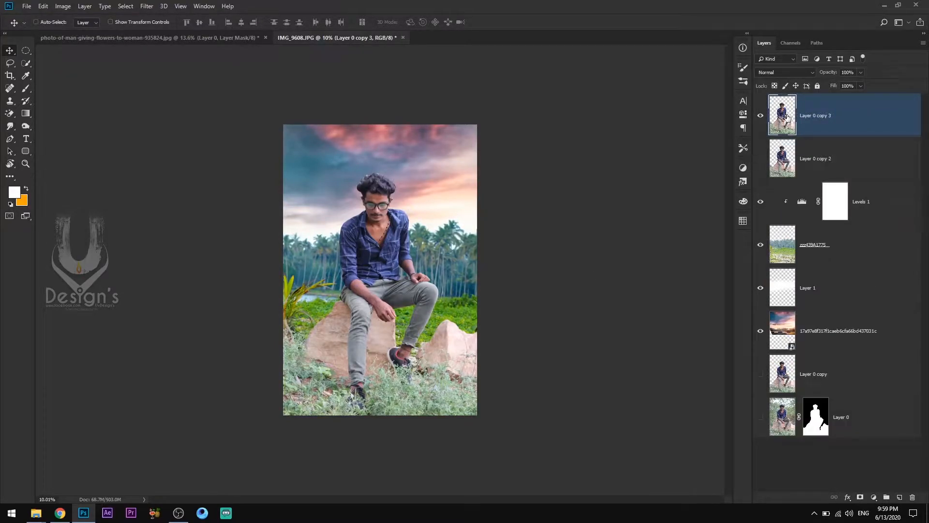
Add a layer mask to Layer 0 copy 3 and paint out the background fringe around the hair with a 30 px black brush.
{"action": "scroll", "coordinate": [385, 198], "scroll_direction": "up", "scroll_amount": 12}
{"action": "scroll", "coordinate": [400, 167], "scroll_direction": "down", "scroll_amount": 3}
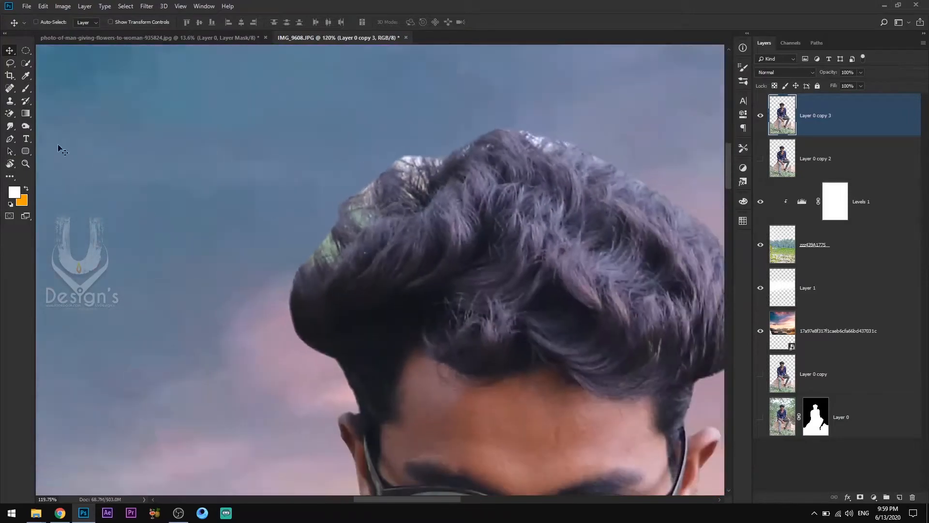
{"action": "left_click", "coordinate": [859, 497]}
{"action": "key", "text": "d"}
{"action": "key", "text": "b"}
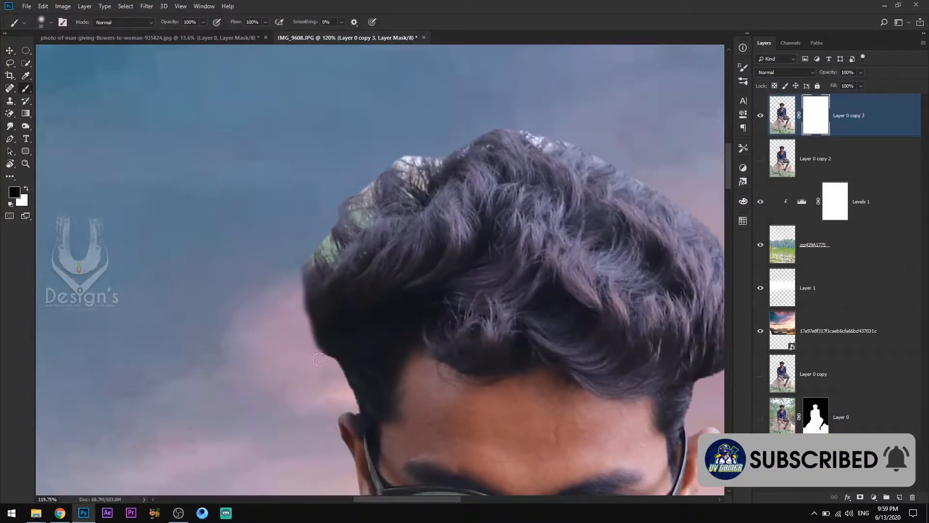
{"action": "mouse_move", "coordinate": [409, 152]}
{"action": "left_mouse_down"}
{"action": "mouse_move", "coordinate": [487, 136]}
{"action": "mouse_move", "coordinate": [401, 182]}
{"action": "left_mouse_up"}
{"action": "key", "text": "ctrl+z"}
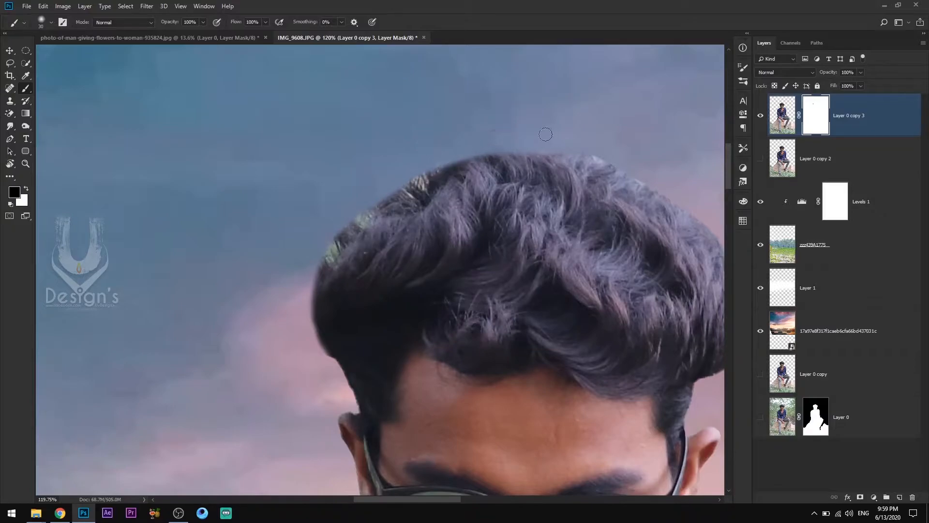
{"action": "left_click_drag", "start_coordinate": [604, 164], "coordinate": [622, 171]}
{"action": "left_click_drag", "start_coordinate": [719, 303], "coordinate": [460, 262]}
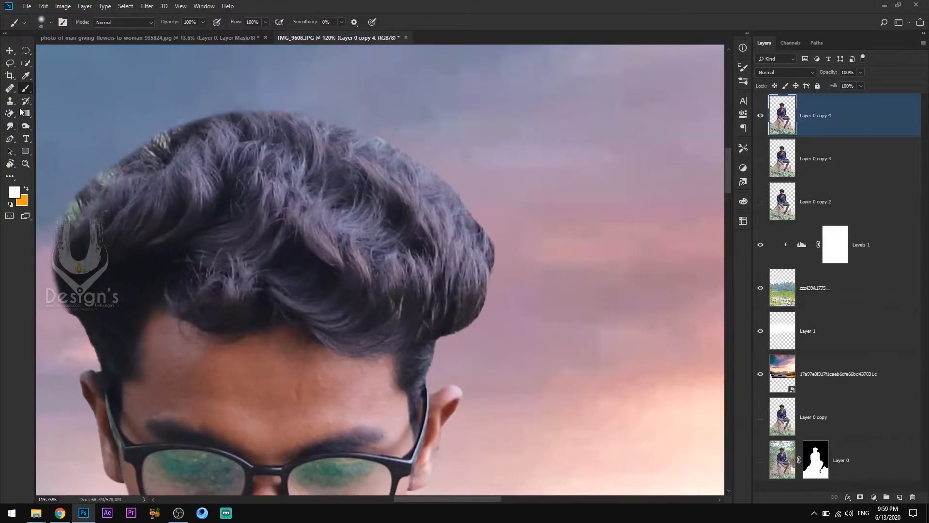
Smudge dark strands outward along the left edge of the hair on Layer 0 copy 4 at 73% strength.
{"action": "left_click_drag", "start_coordinate": [73, 290], "coordinate": [222, 277]}
{"action": "left_click_drag", "start_coordinate": [221, 277], "coordinate": [240, 278]}
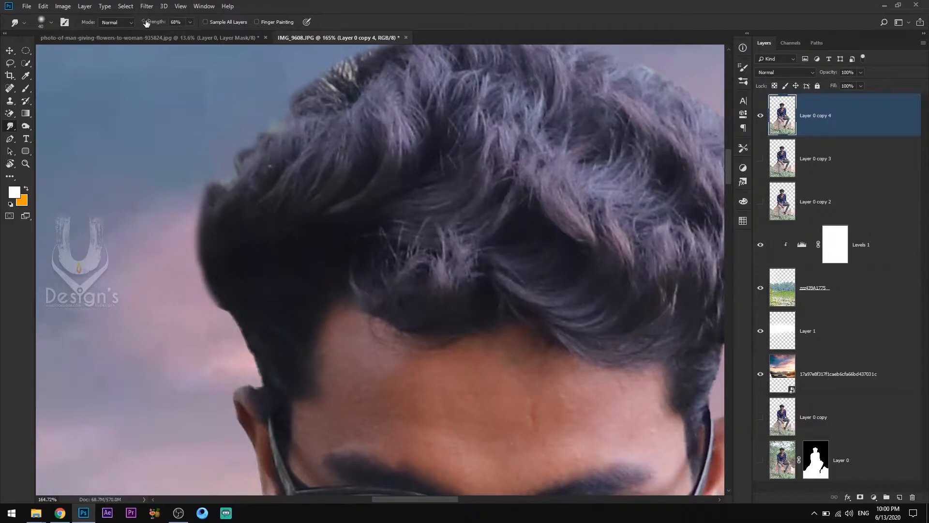
{"action": "left_click_drag", "start_coordinate": [146, 22], "coordinate": [148, 22]}
{"action": "left_click_drag", "start_coordinate": [228, 300], "coordinate": [182, 215]}
{"action": "key", "text": "ctrl+z"}
{"action": "left_click_drag", "start_coordinate": [220, 257], "coordinate": [207, 143]}
{"action": "left_click_drag", "start_coordinate": [228, 213], "coordinate": [233, 141]}
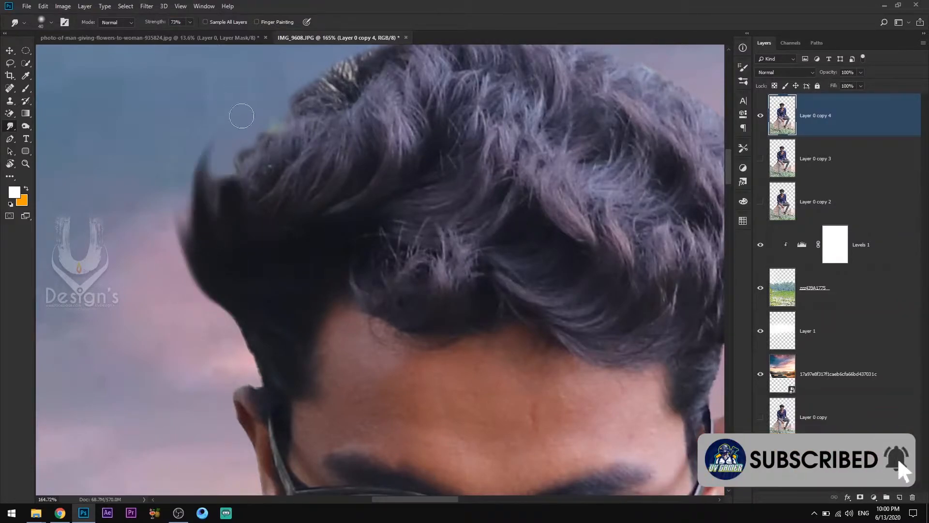
{"action": "left_click_drag", "start_coordinate": [232, 141], "coordinate": [238, 132]}
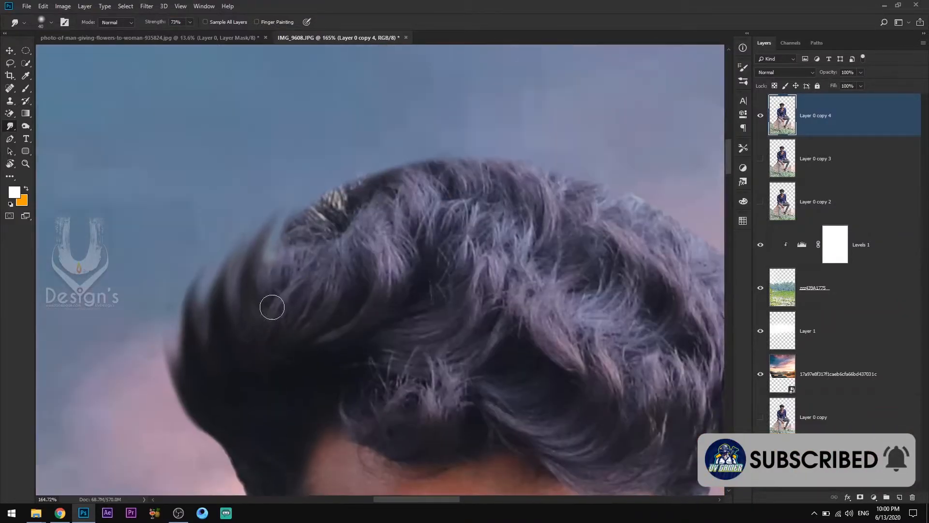
Smudge smooth strands across the top, right side and inner areas of the hair, and duplicate Layer 0 copy 4.
{"action": "left_click_drag", "start_coordinate": [272, 306], "coordinate": [386, 157]}
{"action": "key", "text": "ctrl+z"}
{"action": "left_click_drag", "start_coordinate": [300, 263], "coordinate": [419, 156]}
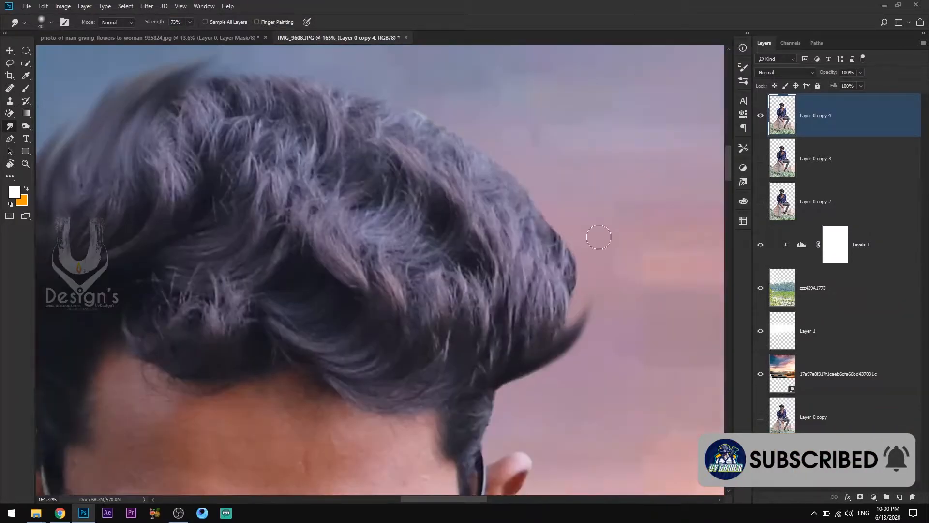
{"action": "left_click_drag", "start_coordinate": [525, 366], "coordinate": [571, 223]}
{"action": "mouse_move", "coordinate": [570, 327]}
{"action": "left_mouse_down"}
{"action": "mouse_move", "coordinate": [551, 210]}
{"action": "mouse_move", "coordinate": [348, 97]}
{"action": "left_mouse_up"}
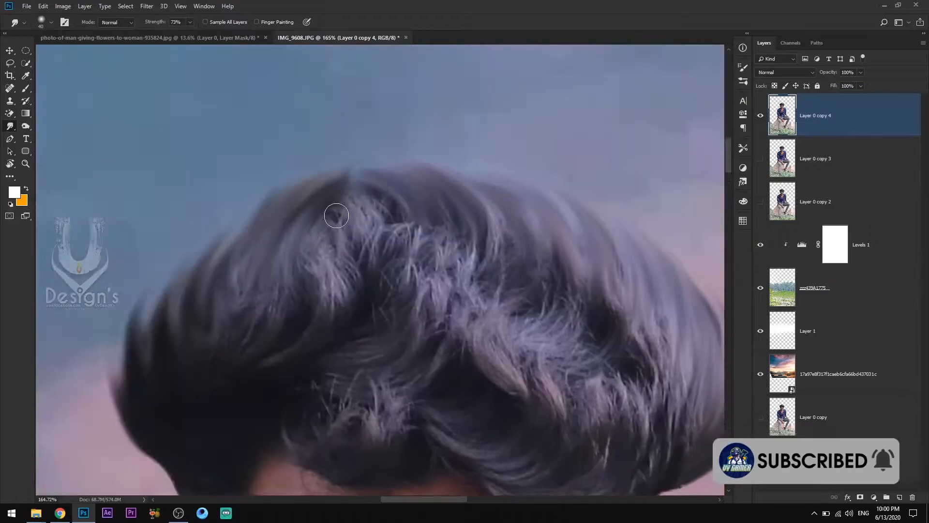
{"action": "left_click_drag", "start_coordinate": [332, 208], "coordinate": [349, 311]}
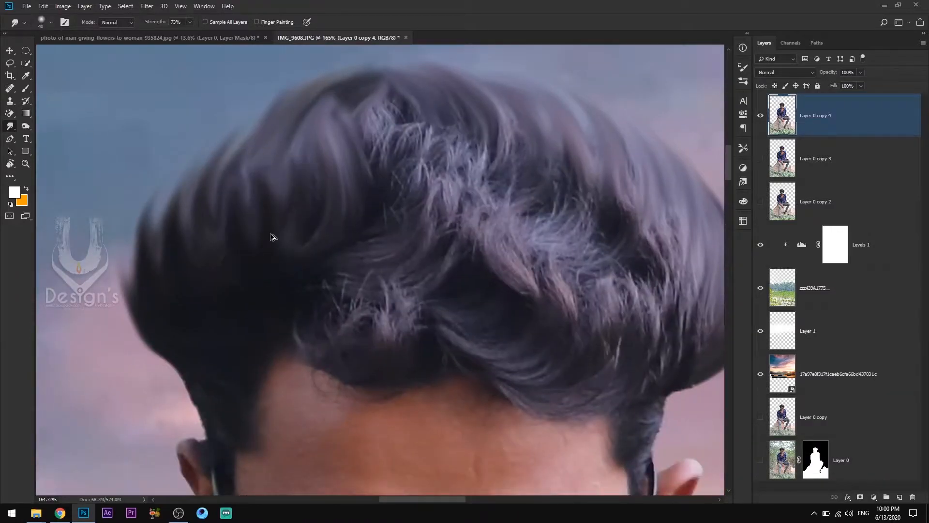
{"action": "left_click_drag", "start_coordinate": [556, 321], "coordinate": [527, 164]}
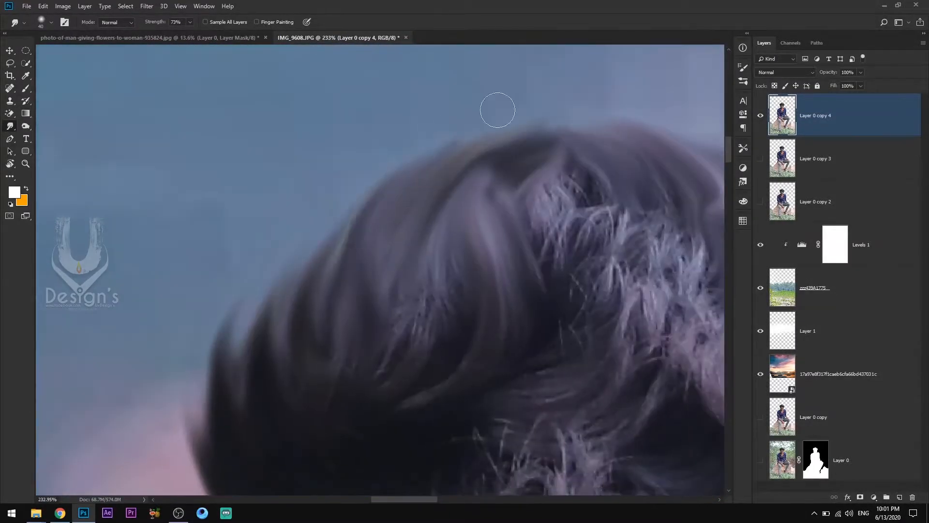
{"action": "left_click_drag", "start_coordinate": [333, 377], "coordinate": [310, 279]}
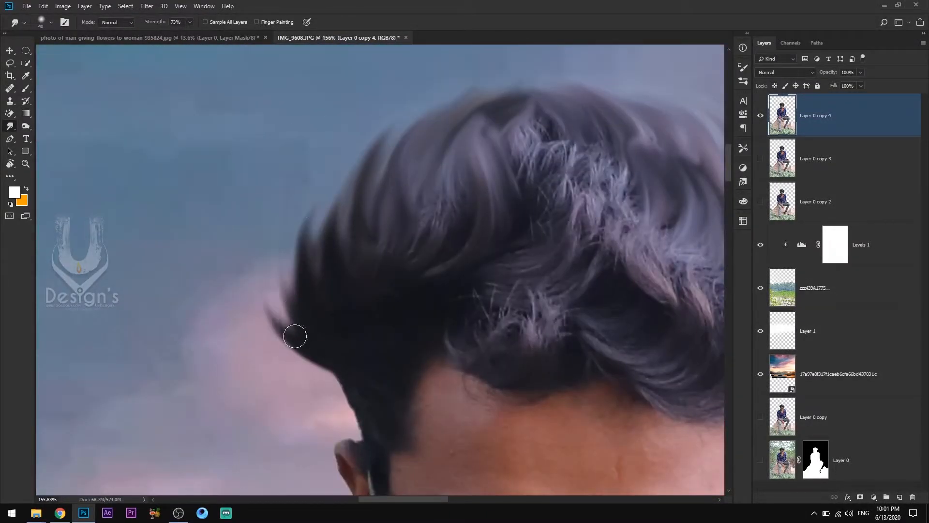
{"action": "left_click_drag", "start_coordinate": [295, 336], "coordinate": [498, 52]}
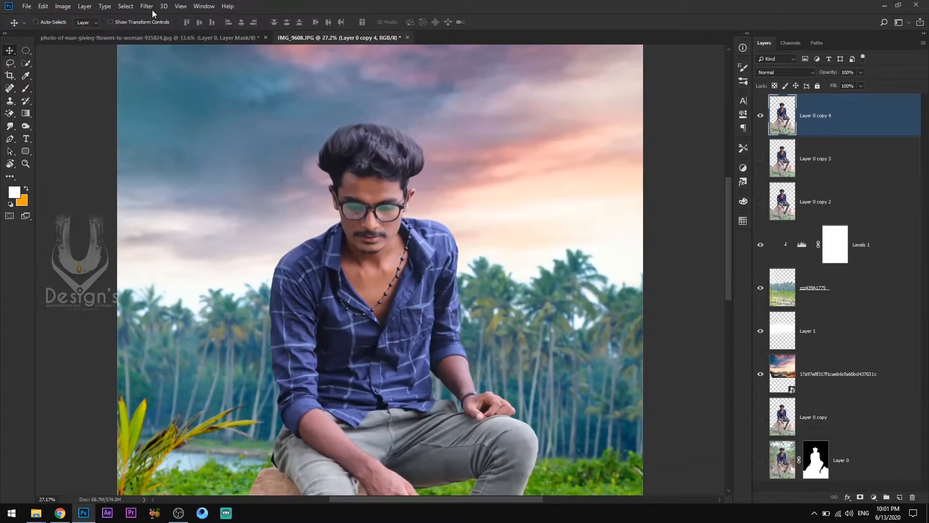
{"action": "key", "text": "ctrl+j"}
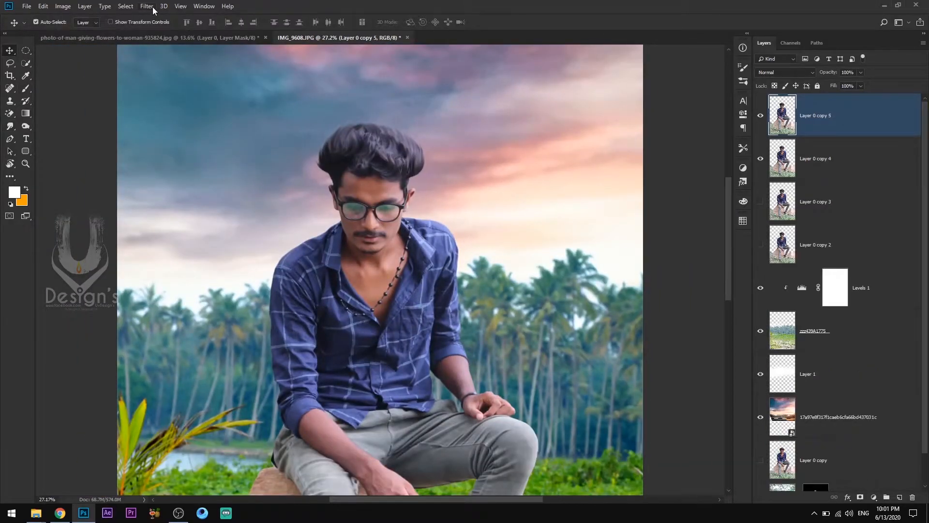
{"action": "left_click", "coordinate": [152, 7]}
{"action": "mouse_move", "coordinate": [171, 155]}
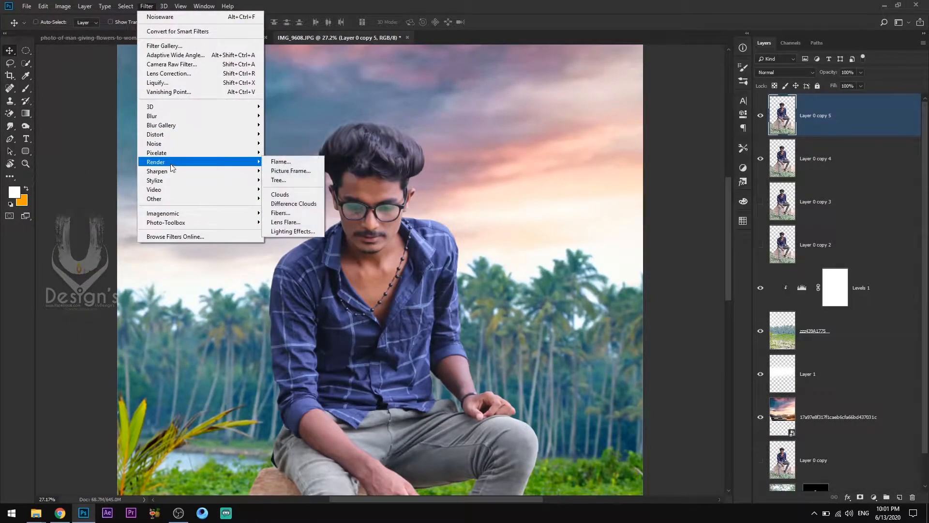
{"action": "mouse_move", "coordinate": [170, 182]}
{"action": "left_click", "coordinate": [298, 221]}
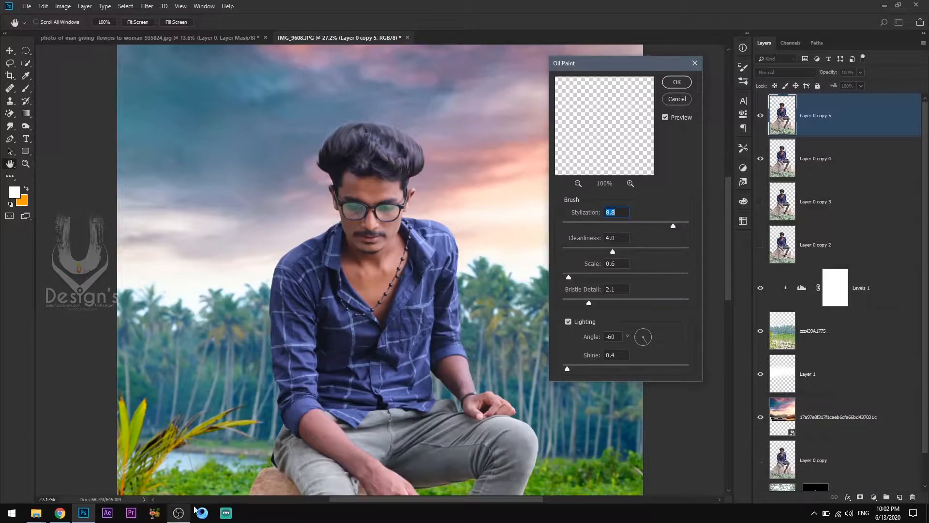
{"action": "key", "text": "Escape"}
Apply the Oil Paint filter to Layer 0 copy 5 with Stylization 10.0, Cleanliness 9.0, Bristle Detail 7.7, Shine 0.2 and a low Scale.
{"action": "left_click", "coordinate": [148, 7]}
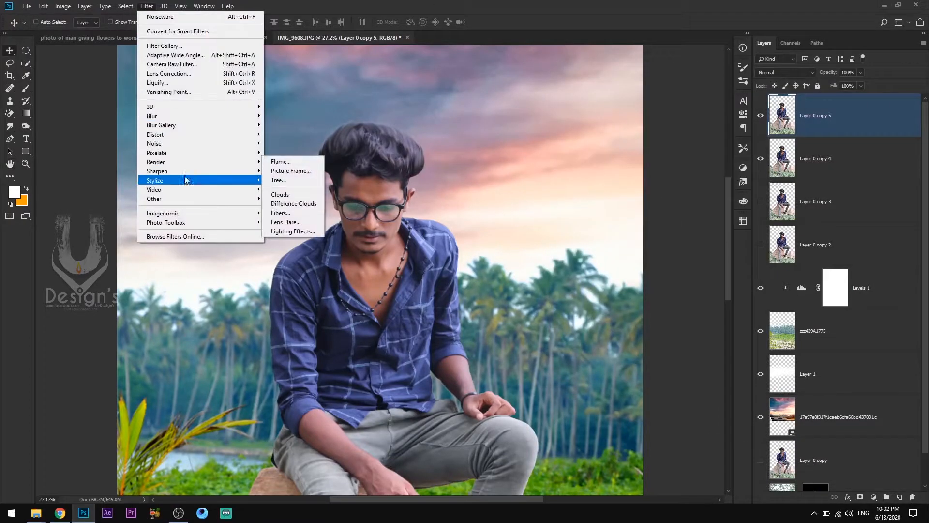
{"action": "left_click", "coordinate": [369, 188]}
{"action": "left_click_drag", "start_coordinate": [370, 190], "coordinate": [442, 161]}
{"action": "mouse_move", "coordinate": [442, 161]}
{"action": "left_mouse_down"}
{"action": "mouse_move", "coordinate": [369, 324]}
{"action": "mouse_move", "coordinate": [369, 377]}
{"action": "left_mouse_up"}
{"action": "left_click", "coordinate": [147, 7]}
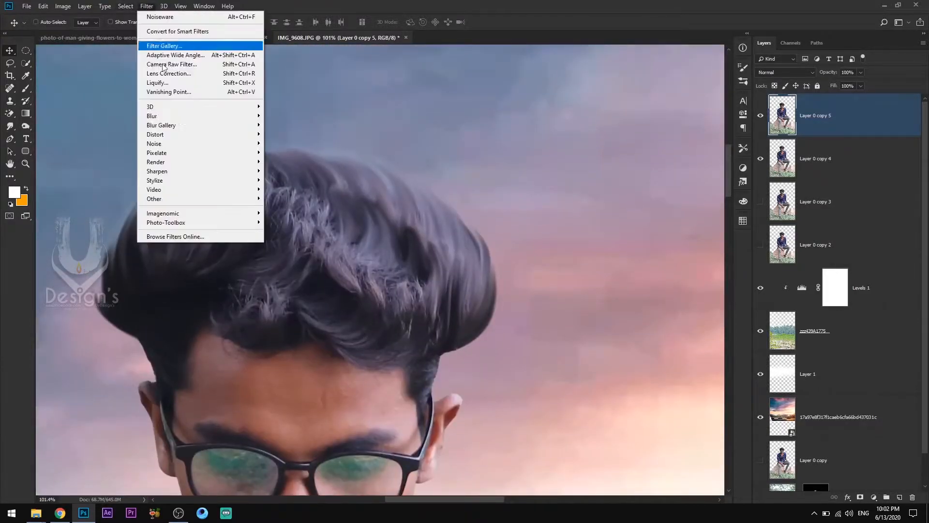
{"action": "left_click", "coordinate": [300, 213]}
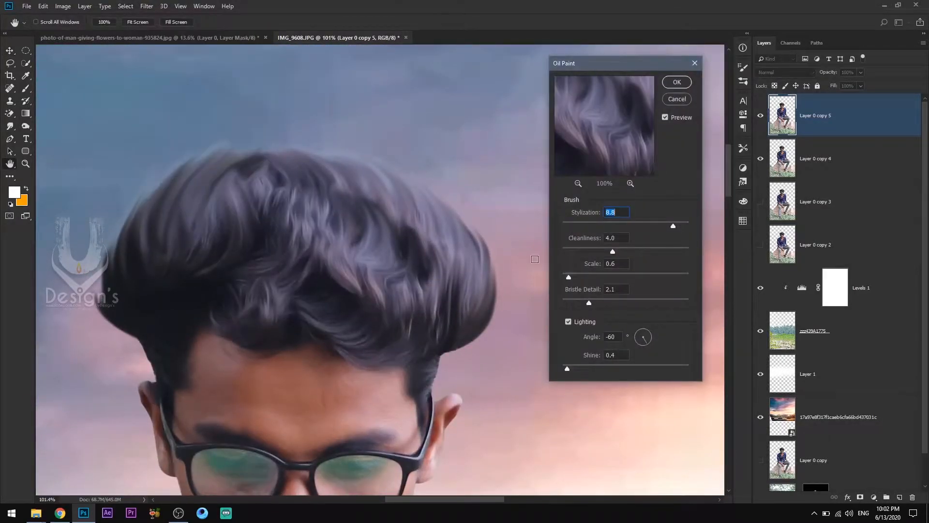
{"action": "mouse_move", "coordinate": [654, 250]}
{"action": "left_mouse_down"}
{"action": "mouse_move", "coordinate": [560, 253]}
{"action": "mouse_move", "coordinate": [629, 277]}
{"action": "mouse_move", "coordinate": [670, 276]}
{"action": "left_mouse_up"}
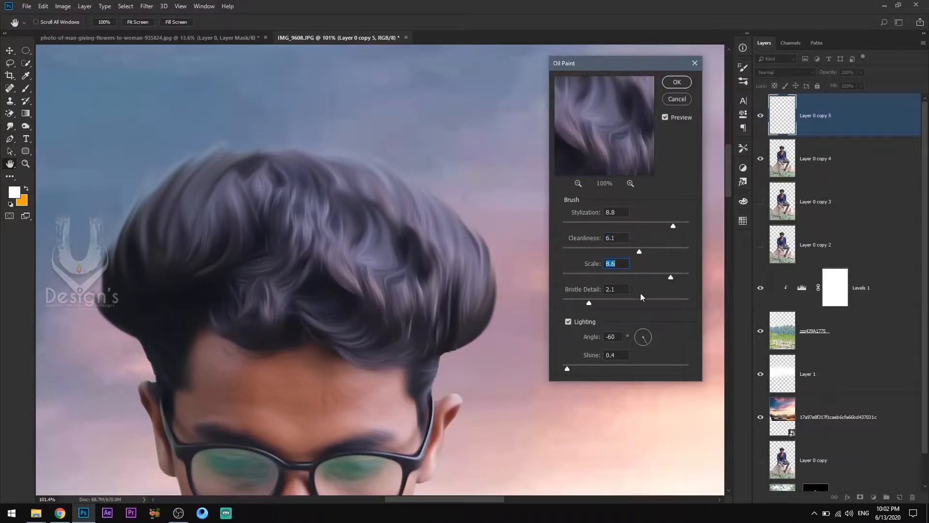
{"action": "left_click_drag", "start_coordinate": [589, 302], "coordinate": [566, 301]}
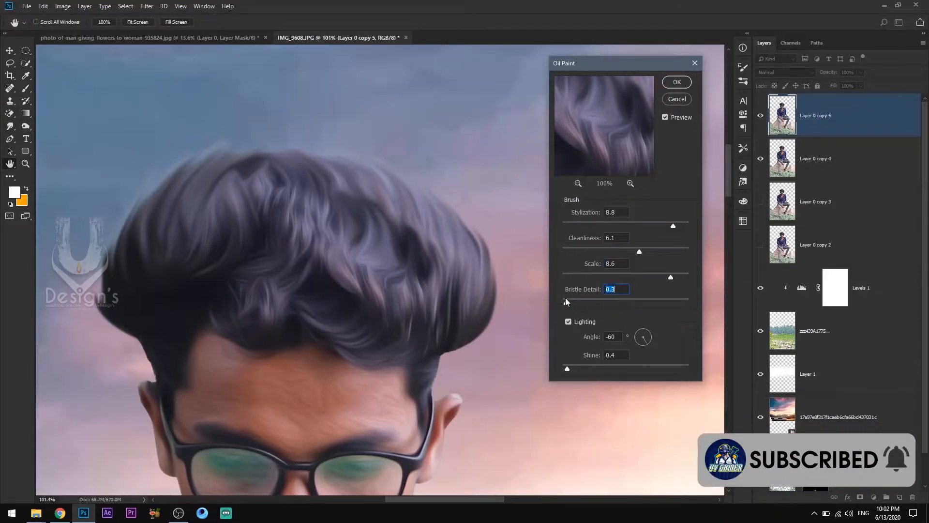
{"action": "mouse_move", "coordinate": [672, 226]}
{"action": "left_mouse_down"}
{"action": "mouse_move", "coordinate": [582, 227]}
{"action": "mouse_move", "coordinate": [689, 226]}
{"action": "left_mouse_up"}
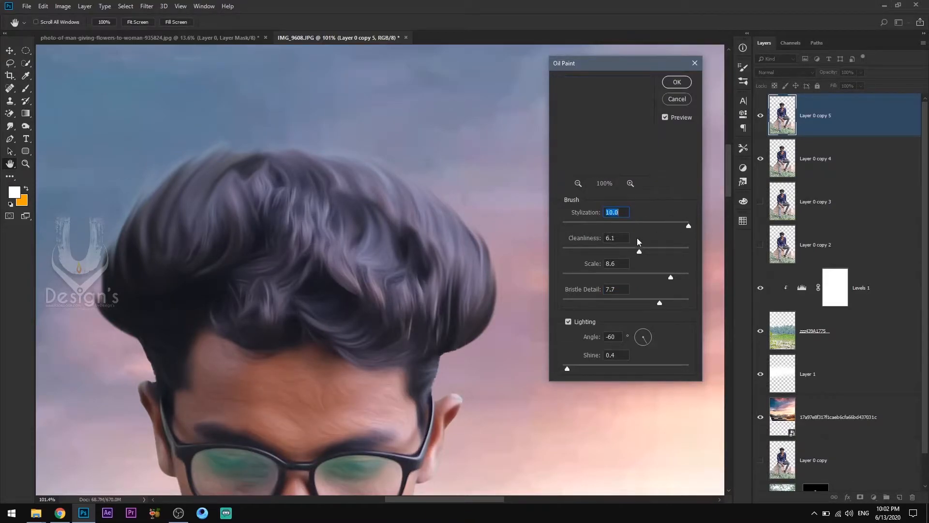
{"action": "left_click_drag", "start_coordinate": [639, 251], "coordinate": [676, 252]}
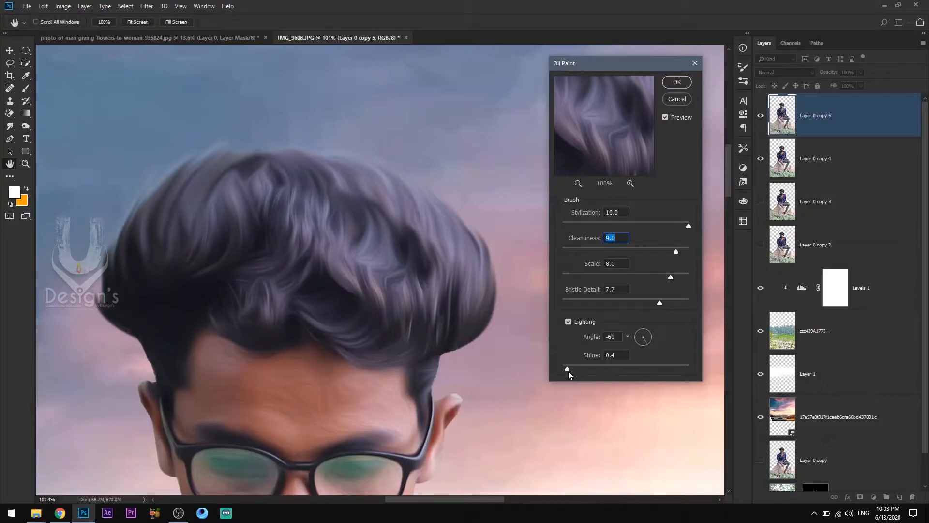
{"action": "left_click_drag", "start_coordinate": [580, 367], "coordinate": [564, 366]}
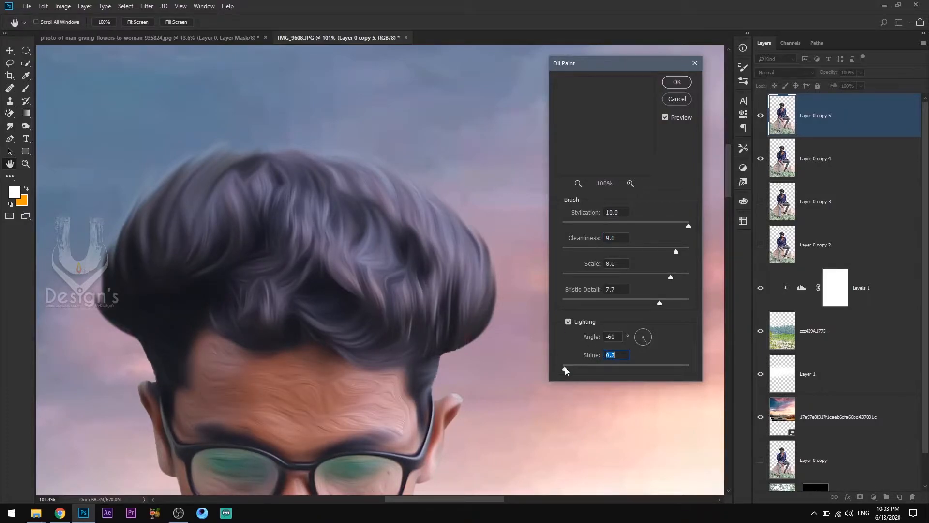
{"action": "left_click_drag", "start_coordinate": [662, 279], "coordinate": [574, 278]}
{"action": "left_click", "coordinate": [682, 85]}
Add a black mask to Layer 0 copy 5, paint the oil-paint effect back in over the hair only, and apply the mask.
{"action": "left_click", "coordinate": [860, 498], "text": "alt"}
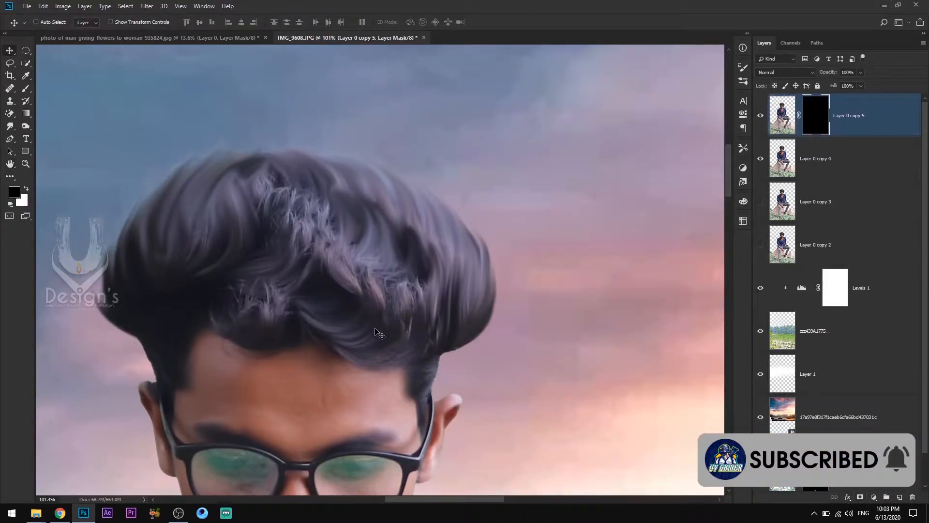
{"action": "left_click", "coordinate": [27, 89]}
{"action": "key", "text": "x"}
{"action": "scroll", "coordinate": [244, 205], "scroll_direction": "up", "scroll_amount": 3}
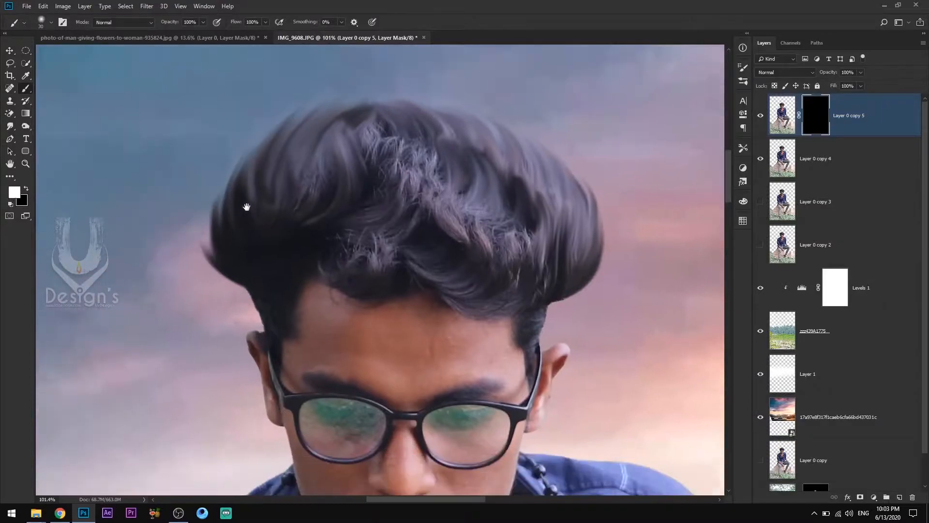
{"action": "mouse_move", "coordinate": [311, 184]}
{"action": "left_mouse_down"}
{"action": "mouse_move", "coordinate": [184, 289]}
{"action": "mouse_move", "coordinate": [245, 217]}
{"action": "mouse_move", "coordinate": [265, 249]}
{"action": "left_mouse_up"}
{"action": "mouse_move", "coordinate": [344, 201]}
{"action": "left_mouse_down"}
{"action": "mouse_move", "coordinate": [239, 270]}
{"action": "mouse_move", "coordinate": [300, 255]}
{"action": "mouse_move", "coordinate": [321, 342]}
{"action": "mouse_move", "coordinate": [531, 298]}
{"action": "mouse_move", "coordinate": [419, 231]}
{"action": "mouse_move", "coordinate": [440, 264]}
{"action": "left_mouse_up"}
{"action": "mouse_move", "coordinate": [448, 411]}
{"action": "left_mouse_down"}
{"action": "mouse_move", "coordinate": [401, 287]}
{"action": "mouse_move", "coordinate": [352, 299]}
{"action": "mouse_move", "coordinate": [369, 294]}
{"action": "mouse_move", "coordinate": [350, 285]}
{"action": "left_mouse_up"}
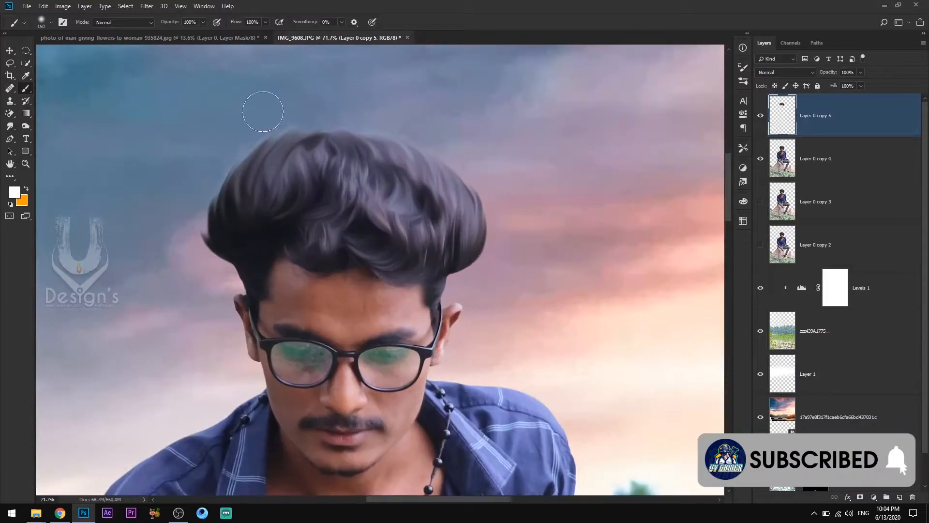
Apply the Sharpen filter to the hair on Layer 0 copy 5.
{"action": "left_click", "coordinate": [146, 6]}
{"action": "mouse_move", "coordinate": [232, 171]}
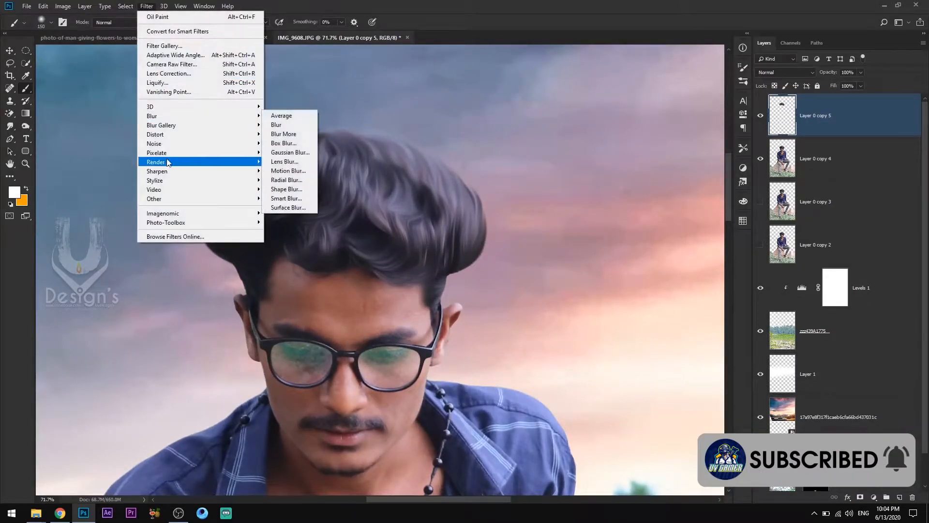
{"action": "left_click", "coordinate": [305, 181]}
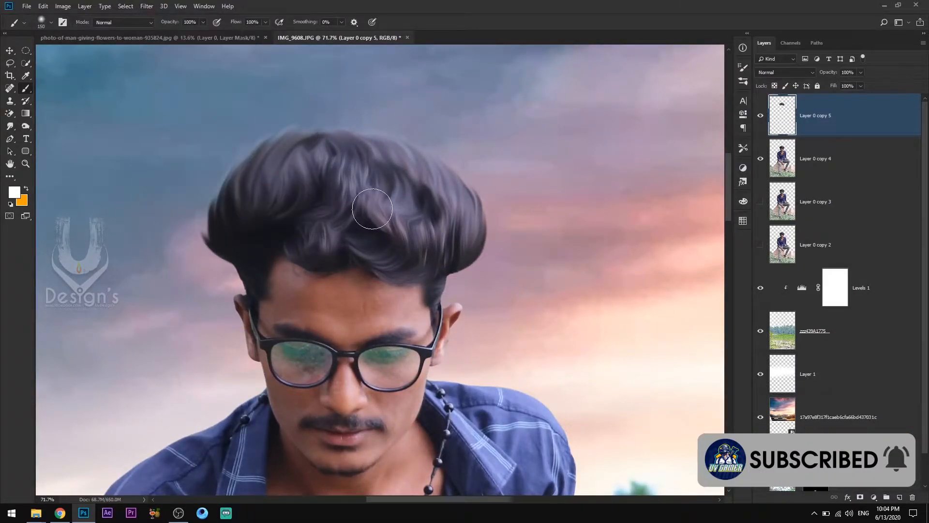
Try adjusting Smart Sharpen on the hair of Layer 0 copy 5.
{"action": "scroll", "coordinate": [354, 204], "scroll_direction": "up", "scroll_amount": 5}
{"action": "left_click", "coordinate": [146, 5]}
{"action": "mouse_move", "coordinate": [199, 171]}
{"action": "left_click", "coordinate": [306, 207]}
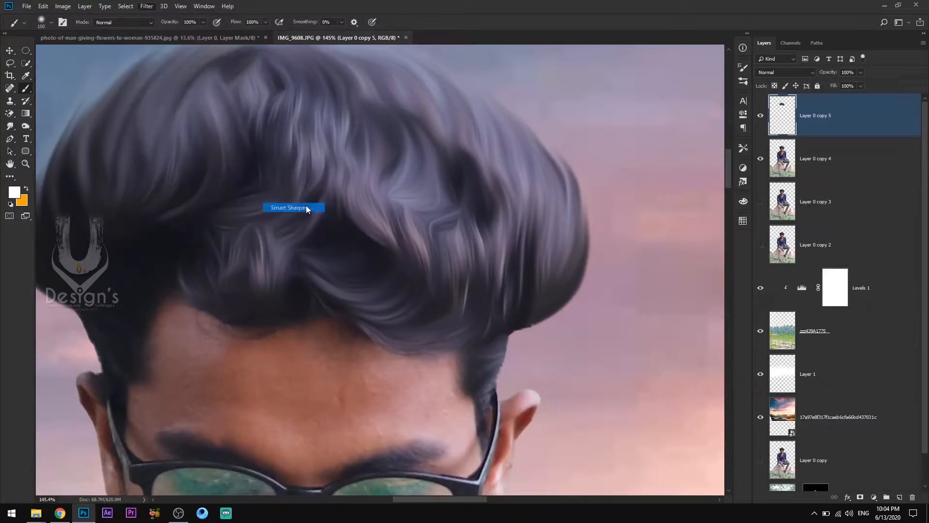
{"action": "left_click_drag", "start_coordinate": [431, 102], "coordinate": [596, 132]}
{"action": "mouse_move", "coordinate": [676, 185]}
{"action": "left_mouse_down"}
{"action": "mouse_move", "coordinate": [694, 188]}
{"action": "mouse_move", "coordinate": [637, 201]}
{"action": "mouse_move", "coordinate": [707, 202]}
{"action": "left_mouse_up"}
{"action": "mouse_move", "coordinate": [656, 216]}
{"action": "left_mouse_down"}
{"action": "mouse_move", "coordinate": [678, 214]}
{"action": "mouse_move", "coordinate": [646, 215]}
{"action": "left_mouse_up"}
{"action": "left_click", "coordinate": [779, 172]}
Sharpen the hair on Layer 0 copy 5 with the Camera Raw Filter, using a sharpening amount of 29.
{"action": "left_click", "coordinate": [147, 6]}
{"action": "left_click", "coordinate": [184, 62]}
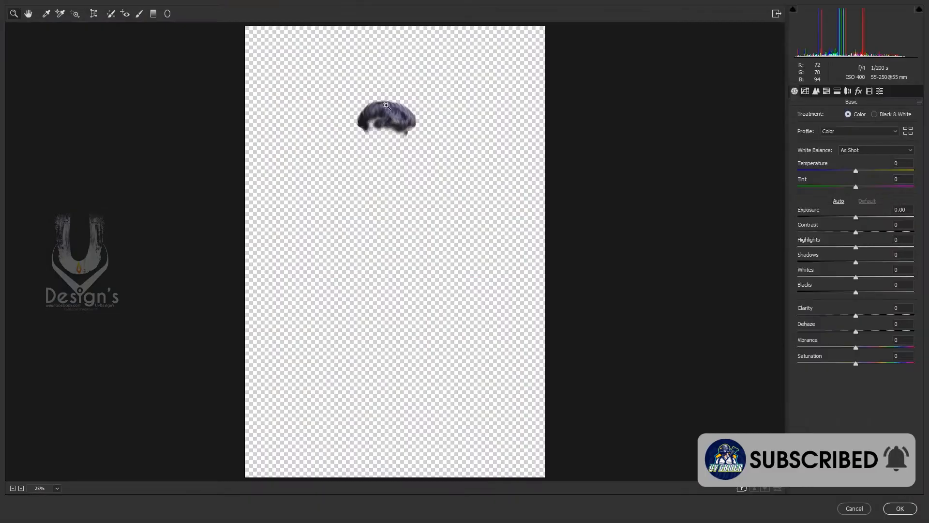
{"action": "left_click", "coordinate": [385, 105]}
{"action": "left_click", "coordinate": [816, 91]}
{"action": "left_click", "coordinate": [853, 132]}
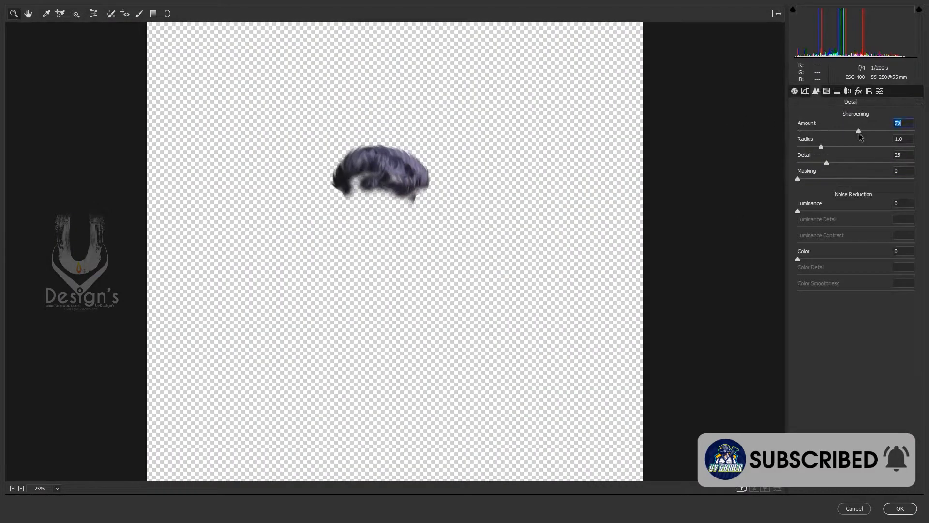
{"action": "left_click_drag", "start_coordinate": [856, 134], "coordinate": [861, 134]}
{"action": "left_click", "coordinate": [381, 184]}
{"action": "left_click", "coordinate": [397, 201]}
{"action": "left_click", "coordinate": [401, 271]}
{"action": "left_click", "coordinate": [401, 271]}
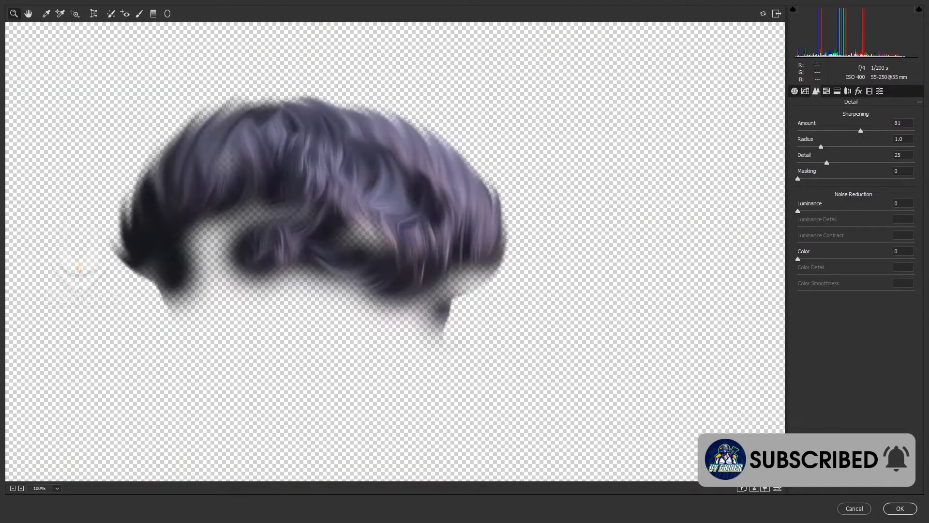
{"action": "left_click", "coordinate": [795, 91]}
{"action": "left_click", "coordinate": [816, 91]}
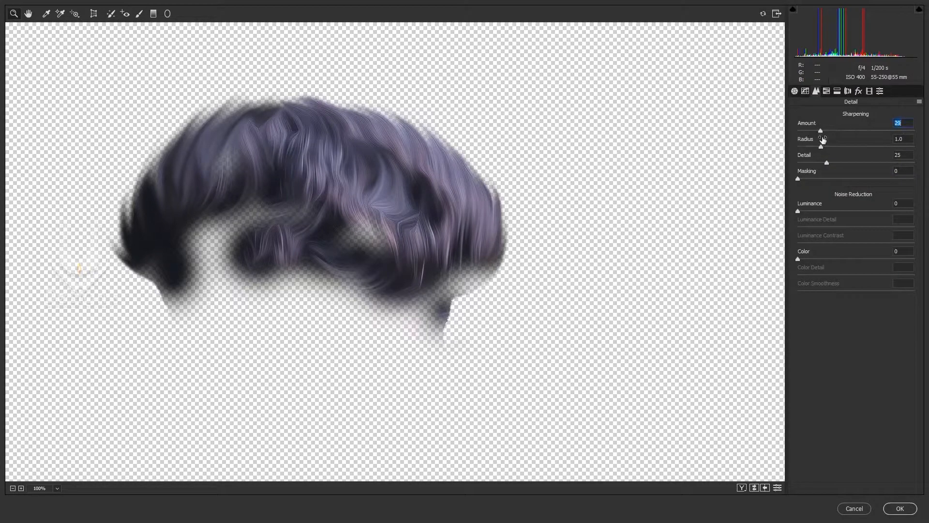
{"action": "left_click", "coordinate": [906, 512]}
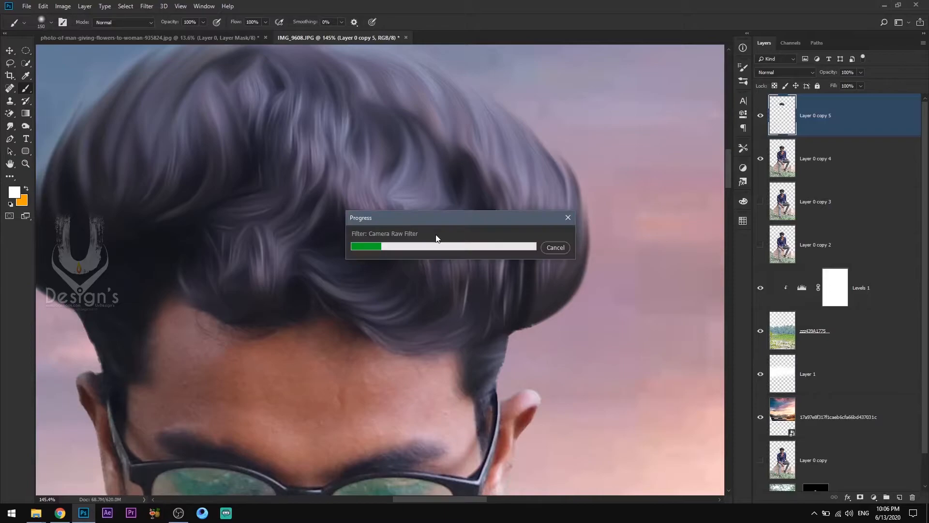
Merge the sharpened hair of Layer 0 copy 5 with Layer 0 copy 4.
{"action": "left_click_drag", "start_coordinate": [436, 235], "coordinate": [450, 213]}
{"action": "left_click", "coordinate": [802, 155], "text": "ctrl"}
{"action": "key", "text": "ctrl+e"}
Duplicate the merged Layer 0 copy 5 and clip the duplicate to it.
{"action": "key", "text": "ctrl+j"}
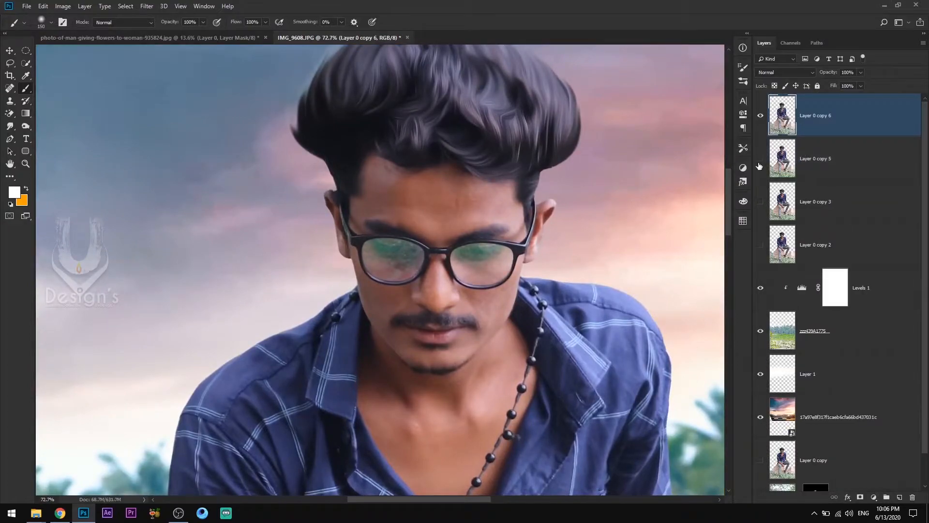
{"action": "right_click", "coordinate": [821, 125]}
{"action": "left_click", "coordinate": [739, 286]}
Smooth the forehead skin on Layer 0 copy 6 with the Mixer Brush at 9% wet, 50% load and 6% mix.
{"action": "right_click", "coordinate": [26, 88]}
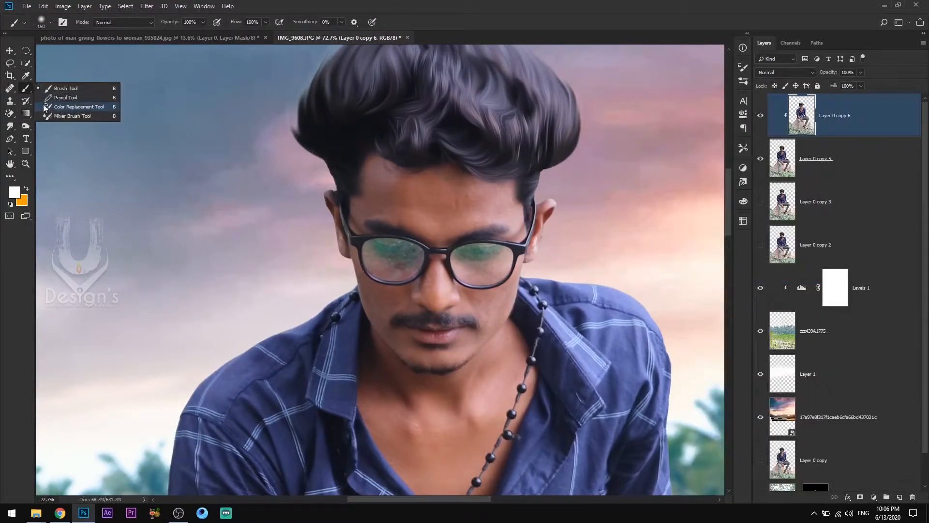
{"action": "left_click", "coordinate": [55, 118]}
{"action": "left_click_drag", "start_coordinate": [443, 219], "coordinate": [480, 216]}
{"action": "left_click_drag", "start_coordinate": [480, 216], "coordinate": [413, 269]}
{"action": "key", "text": "bracketright"}
{"action": "key", "text": "bracketright"}
{"action": "key", "text": "bracketright"}
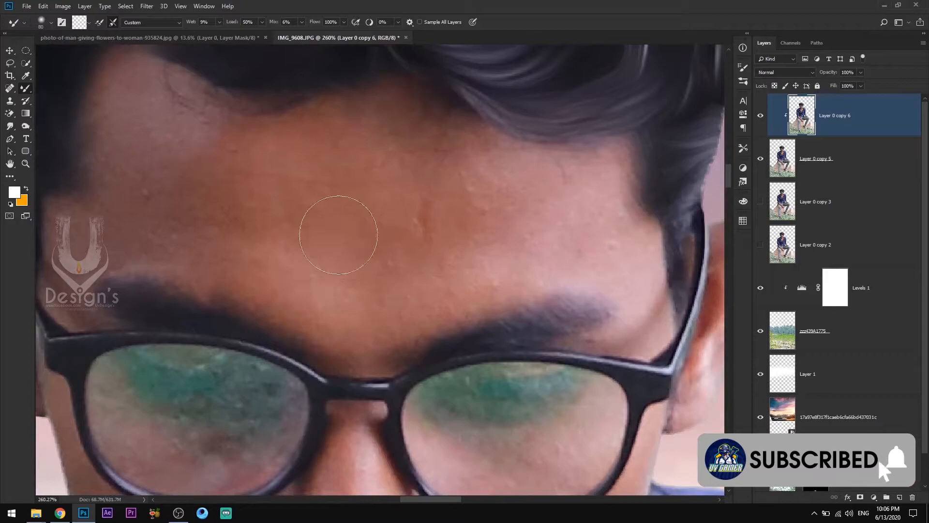
{"action": "mouse_move", "coordinate": [275, 214]}
{"action": "left_mouse_down"}
{"action": "mouse_move", "coordinate": [118, 79]}
{"action": "mouse_move", "coordinate": [255, 139]}
{"action": "mouse_move", "coordinate": [388, 234]}
{"action": "mouse_move", "coordinate": [482, 255]}
{"action": "mouse_move", "coordinate": [532, 232]}
{"action": "mouse_move", "coordinate": [350, 282]}
{"action": "mouse_move", "coordinate": [195, 234]}
{"action": "left_mouse_up"}
{"action": "key", "text": "bracketleft"}
{"action": "key", "text": "bracketleft"}
{"action": "key", "text": "bracketleft"}
{"action": "key", "text": "bracketright"}
{"action": "key", "text": "bracketright"}
{"action": "left_click_drag", "start_coordinate": [195, 234], "coordinate": [496, 275]}
{"action": "key", "text": "bracketleft"}
{"action": "key", "text": "bracketleft"}
{"action": "mouse_move", "coordinate": [433, 259]}
{"action": "left_mouse_down"}
{"action": "mouse_move", "coordinate": [425, 145]}
{"action": "mouse_move", "coordinate": [529, 150]}
{"action": "left_mouse_up"}
{"action": "mouse_move", "coordinate": [529, 151]}
{"action": "left_mouse_down"}
{"action": "mouse_move", "coordinate": [353, 187]}
{"action": "mouse_move", "coordinate": [297, 215]}
{"action": "mouse_move", "coordinate": [437, 374]}
{"action": "mouse_move", "coordinate": [372, 54]}
{"action": "left_mouse_up"}
Smooth the skin of the nose, cheeks and chin on Layer 0 copy 6 with a 40 px Mixer Brush.
{"action": "key", "text": "bracketleft"}
{"action": "mouse_move", "coordinate": [394, 338]}
{"action": "left_mouse_down"}
{"action": "mouse_move", "coordinate": [365, 278]}
{"action": "mouse_move", "coordinate": [431, 232]}
{"action": "mouse_move", "coordinate": [387, 334]}
{"action": "left_mouse_up"}
{"action": "left_click_drag", "start_coordinate": [256, 294], "coordinate": [329, 213]}
{"action": "mouse_move", "coordinate": [330, 213]}
{"action": "left_mouse_down"}
{"action": "mouse_move", "coordinate": [355, 264]}
{"action": "mouse_move", "coordinate": [209, 130]}
{"action": "left_mouse_up"}
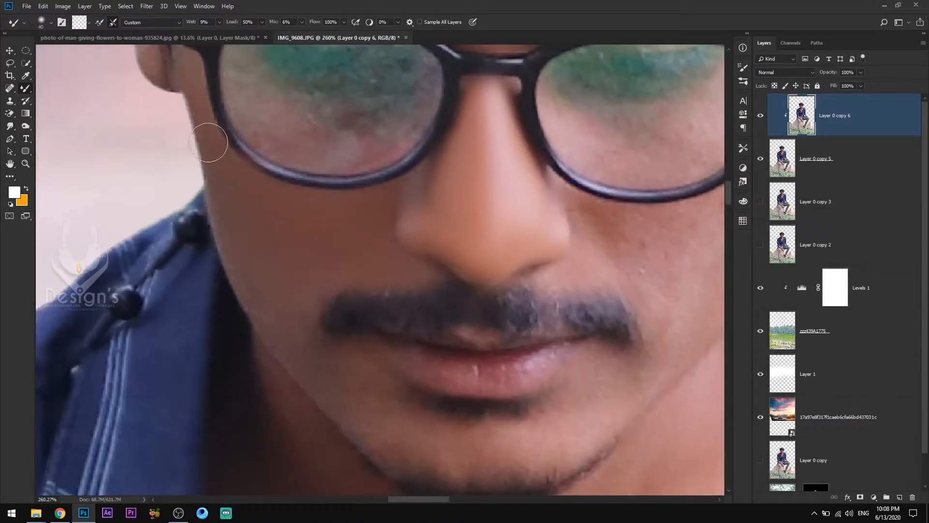
{"action": "mouse_move", "coordinate": [474, 463]}
{"action": "left_mouse_down"}
{"action": "mouse_move", "coordinate": [191, 270]}
{"action": "mouse_move", "coordinate": [431, 303]}
{"action": "mouse_move", "coordinate": [462, 277]}
{"action": "left_mouse_up"}
{"action": "mouse_move", "coordinate": [459, 119]}
{"action": "left_mouse_down"}
{"action": "mouse_move", "coordinate": [336, 223]}
{"action": "mouse_move", "coordinate": [381, 248]}
{"action": "mouse_move", "coordinate": [430, 255]}
{"action": "mouse_move", "coordinate": [478, 211]}
{"action": "mouse_move", "coordinate": [514, 119]}
{"action": "left_mouse_up"}
{"action": "left_click_drag", "start_coordinate": [427, 333], "coordinate": [421, 231]}
{"action": "scroll", "coordinate": [420, 229], "scroll_direction": "down", "scroll_amount": 1}
Smooth the neck and chest skin around the bead necklace with the Mixer Brush, varying its size between 40 and 60 px.
{"action": "left_click_drag", "start_coordinate": [382, 369], "coordinate": [469, 186]}
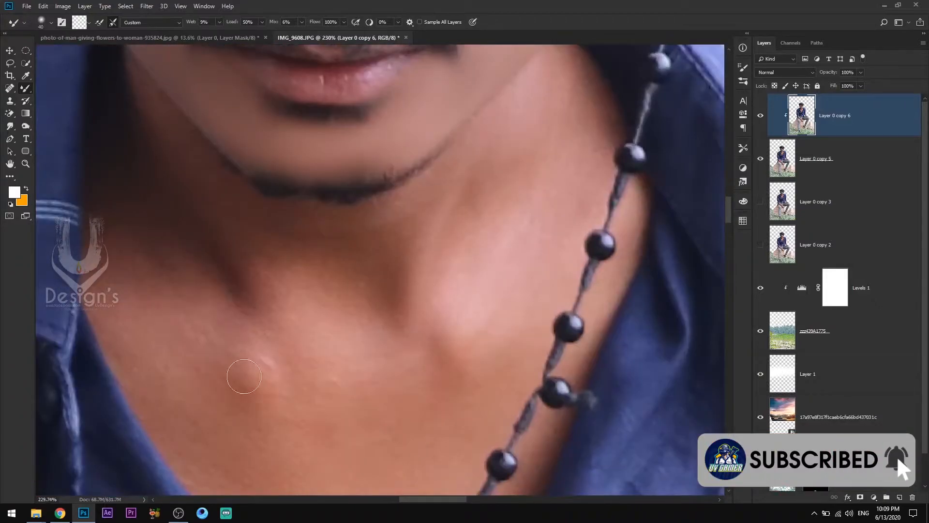
{"action": "left_click_drag", "start_coordinate": [569, 66], "coordinate": [550, 81]}
{"action": "key", "text": "bracketright"}
{"action": "key", "text": "bracketright"}
{"action": "mouse_move", "coordinate": [489, 366]}
{"action": "left_mouse_down"}
{"action": "mouse_move", "coordinate": [353, 261]}
{"action": "mouse_move", "coordinate": [208, 300]}
{"action": "left_mouse_up"}
{"action": "left_click_drag", "start_coordinate": [275, 460], "coordinate": [255, 325]}
{"action": "key", "text": "bracketright"}
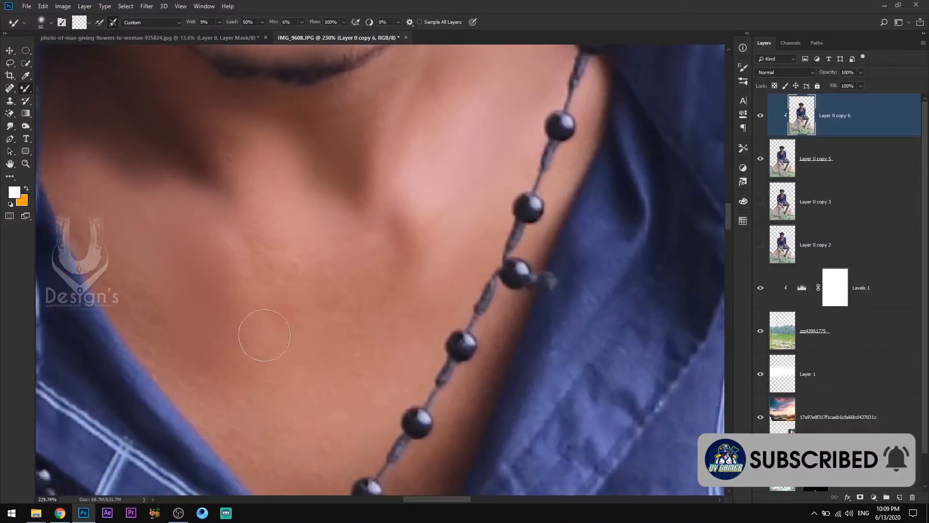
{"action": "scroll", "coordinate": [317, 271], "scroll_direction": "down", "scroll_amount": 3}
{"action": "key", "text": "bracketleft"}
{"action": "key", "text": "bracketleft"}
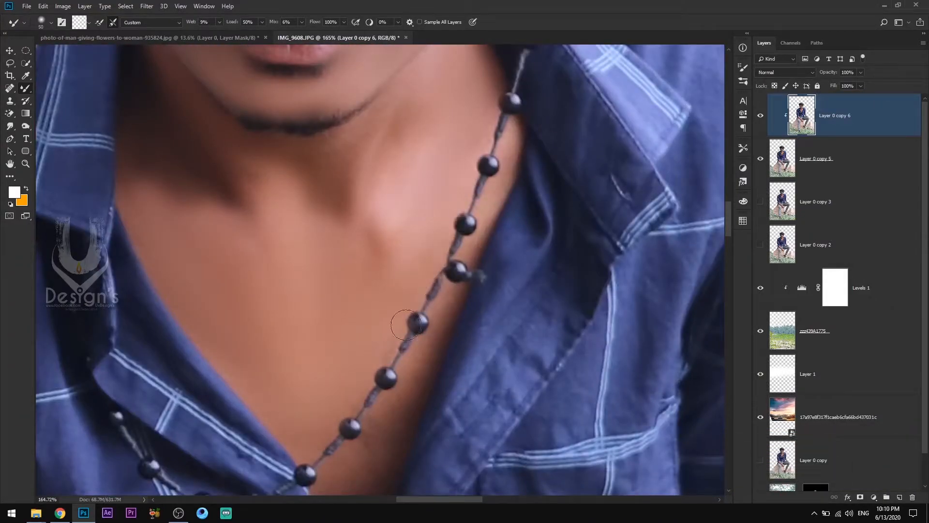
{"action": "left_click_drag", "start_coordinate": [360, 483], "coordinate": [387, 324]}
{"action": "left_click_drag", "start_coordinate": [363, 339], "coordinate": [382, 387]}
Lower the opacity of the smoothed Layer 0 copy 6 to 56%.
{"action": "scroll", "coordinate": [445, 296], "scroll_direction": "down", "scroll_amount": 12}
{"action": "mouse_move", "coordinate": [829, 72]}
{"action": "left_mouse_down"}
{"action": "mouse_move", "coordinate": [813, 73]}
{"action": "mouse_move", "coordinate": [831, 75]}
{"action": "left_mouse_up"}
{"action": "scroll", "coordinate": [486, 225], "scroll_direction": "down", "scroll_amount": 9}
{"action": "scroll", "coordinate": [486, 213], "scroll_direction": "up", "scroll_amount": 1}
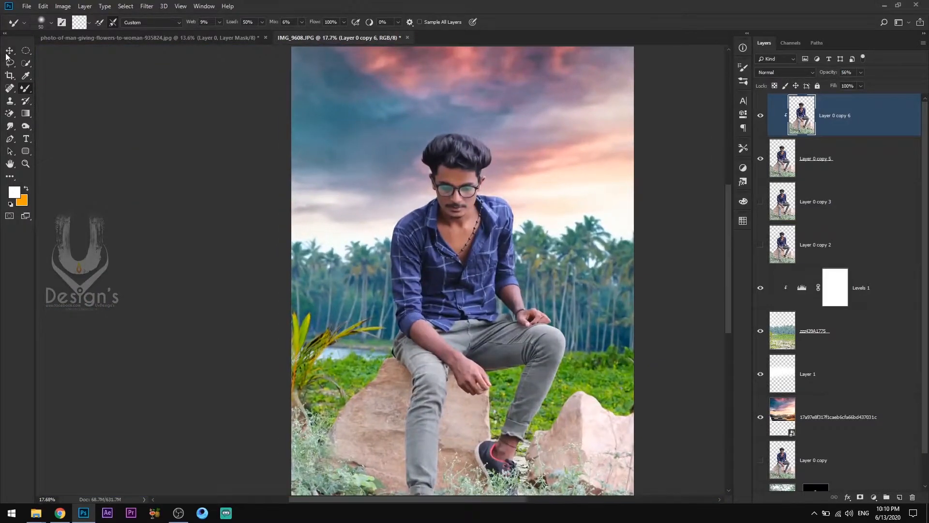
Add a clipped Levels adjustment above Layer 0 copy 6 and adjust its input levels for the man and rocks.
{"action": "left_click", "coordinate": [9, 51]}
{"action": "left_click", "coordinate": [873, 496]}
{"action": "left_click", "coordinate": [858, 368]}
{"action": "left_click_drag", "start_coordinate": [614, 196], "coordinate": [662, 196]}
{"action": "scroll", "coordinate": [498, 329], "scroll_direction": "down", "scroll_amount": 4}
{"action": "scroll", "coordinate": [488, 330], "scroll_direction": "up", "scroll_amount": 3}
{"action": "mouse_move", "coordinate": [720, 196]}
{"action": "left_mouse_down"}
{"action": "mouse_move", "coordinate": [708, 198]}
{"action": "mouse_move", "coordinate": [717, 197]}
{"action": "left_mouse_up"}
{"action": "left_click", "coordinate": [715, 97]}
Compare the background with and without Levels 1, and readjust its input levels.
{"action": "left_click", "coordinate": [760, 331]}
{"action": "left_click", "coordinate": [759, 331]}
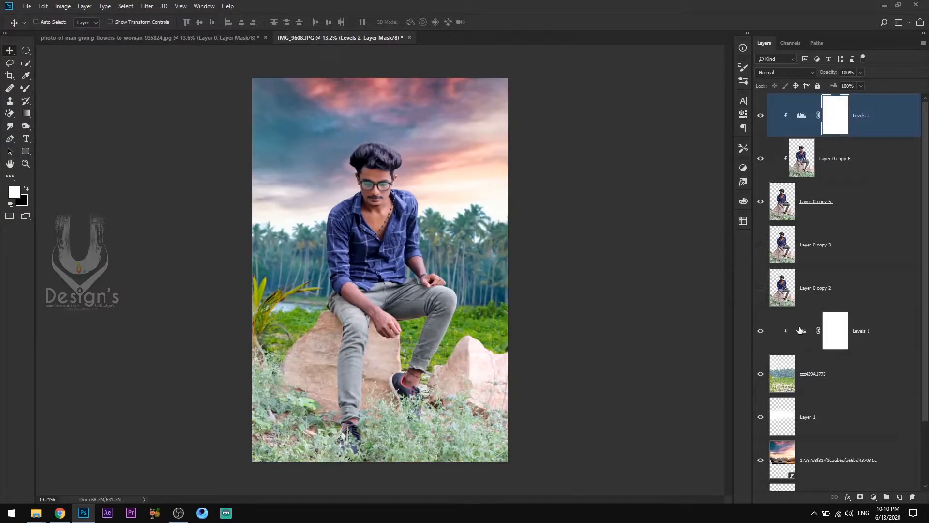
{"action": "double_click", "coordinate": [802, 331]}
{"action": "left_click_drag", "start_coordinate": [638, 197], "coordinate": [675, 202]}
{"action": "left_click", "coordinate": [715, 97]}
{"action": "left_click", "coordinate": [847, 373]}
{"action": "left_click", "coordinate": [146, 6]}
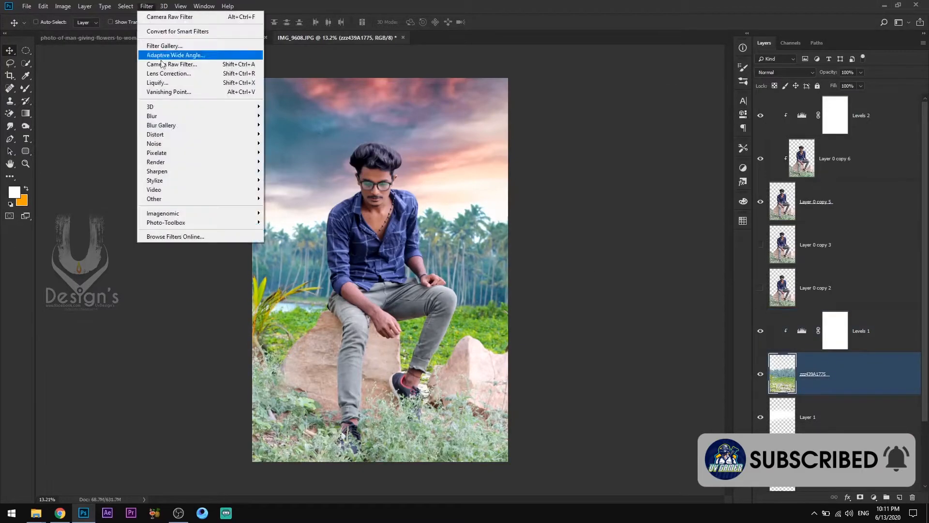
{"action": "mouse_move", "coordinate": [152, 115]}
{"action": "left_click", "coordinate": [290, 152]}
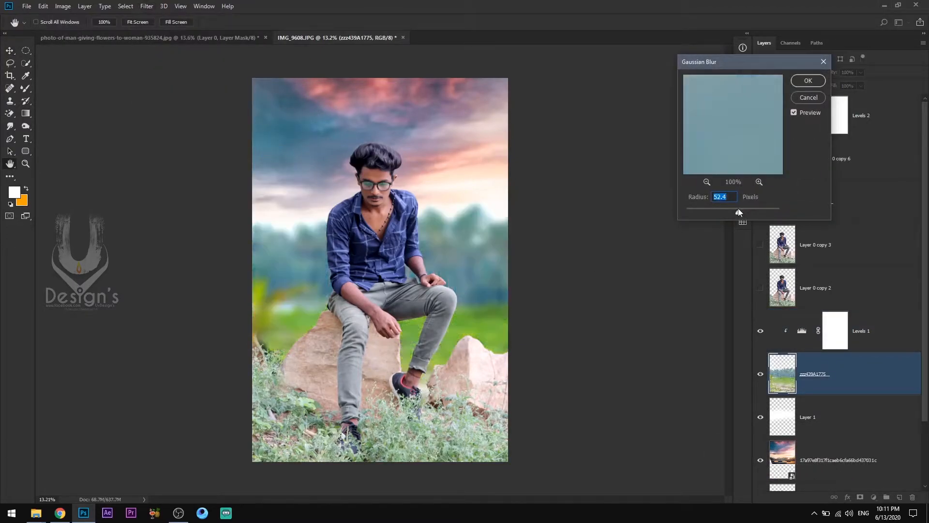
{"action": "left_click_drag", "start_coordinate": [726, 211], "coordinate": [726, 214]}
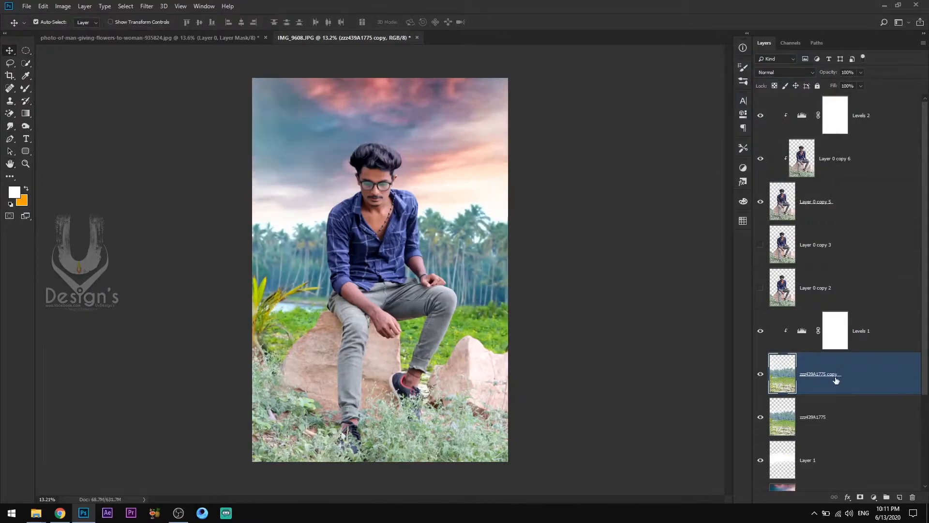
{"action": "key", "text": "ctrl+e"}
Merge the Levels 1 adjustment with the palm-tree layer zzz439A1775.
{"action": "left_click", "coordinate": [863, 342]}
{"action": "left_click", "coordinate": [856, 373], "text": "ctrl"}
{"action": "key", "text": "ctrl+e"}
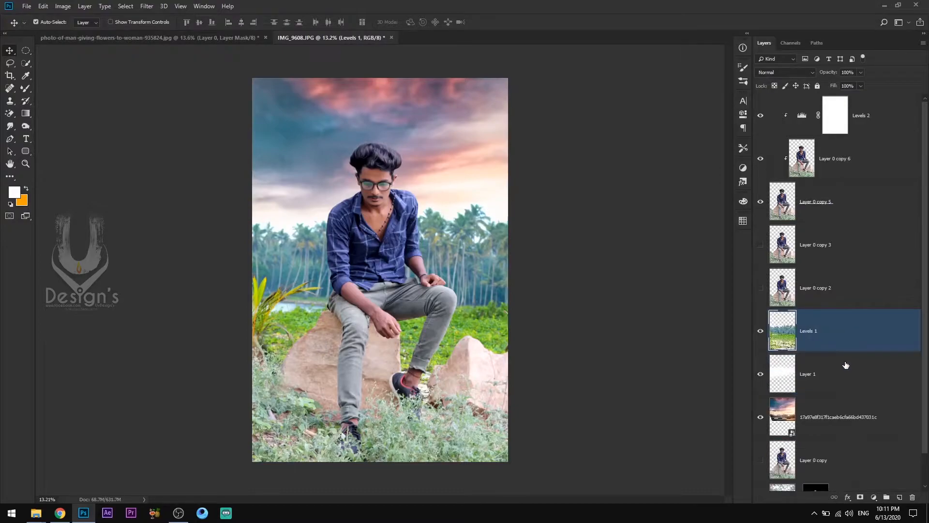
Duplicate the merged Levels 1 background and apply a Gaussian Blur with a 16.6 px radius to the copy.
{"action": "key", "text": "ctrl+j"}
{"action": "left_click", "coordinate": [143, 7]}
{"action": "mouse_move", "coordinate": [160, 116]}
{"action": "left_click", "coordinate": [285, 153]}
{"action": "mouse_move", "coordinate": [728, 213]}
{"action": "left_mouse_down"}
{"action": "mouse_move", "coordinate": [736, 215]}
{"action": "mouse_move", "coordinate": [725, 212]}
{"action": "left_mouse_up"}
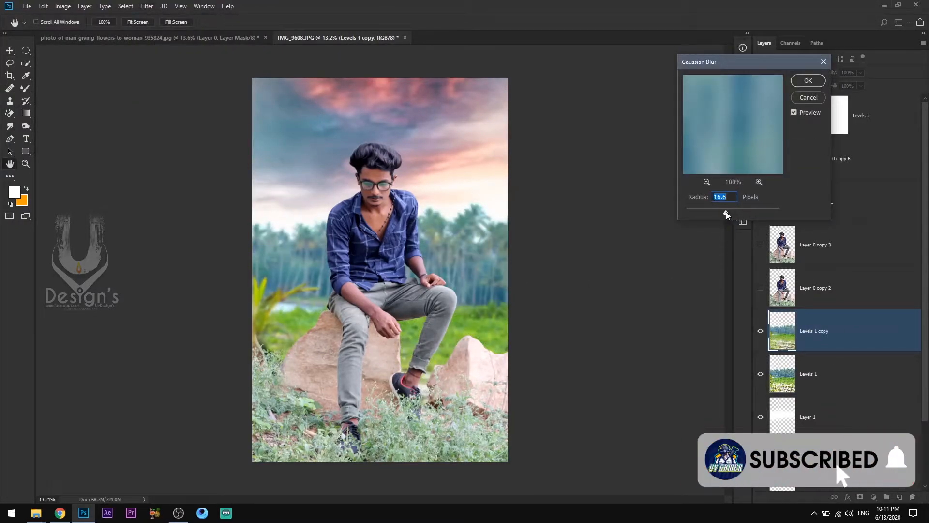
{"action": "left_click", "coordinate": [808, 81]}
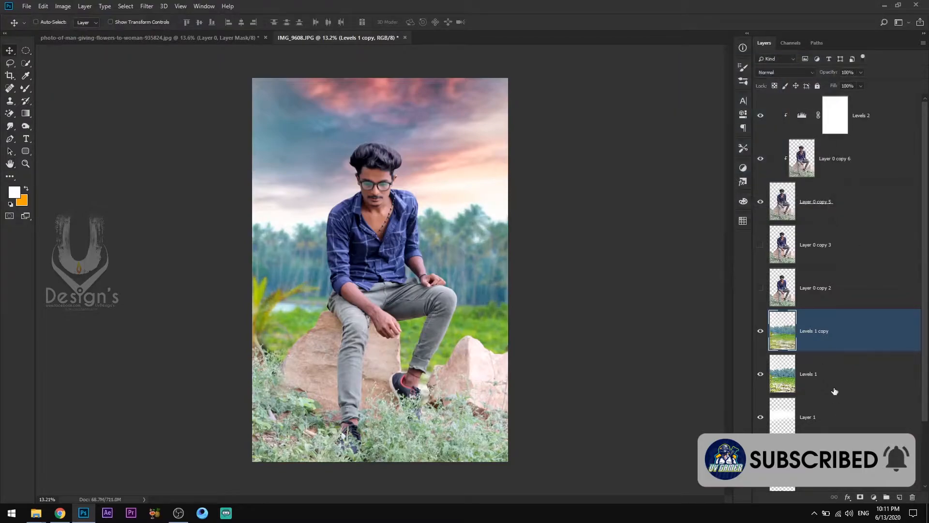
Move the unblurred Levels 1 layer above Levels 1 copy and hide it with a black layer mask.
{"action": "left_click", "coordinate": [824, 373]}
{"action": "left_click", "coordinate": [822, 330]}
{"action": "left_click", "coordinate": [851, 378]}
{"action": "left_click_drag", "start_coordinate": [836, 379], "coordinate": [834, 320]}
{"action": "left_click", "coordinate": [861, 498], "text": "alt"}
{"action": "scroll", "coordinate": [382, 363], "scroll_direction": "up", "scroll_amount": 6}
{"action": "left_click_drag", "start_coordinate": [237, 290], "coordinate": [450, 320]}
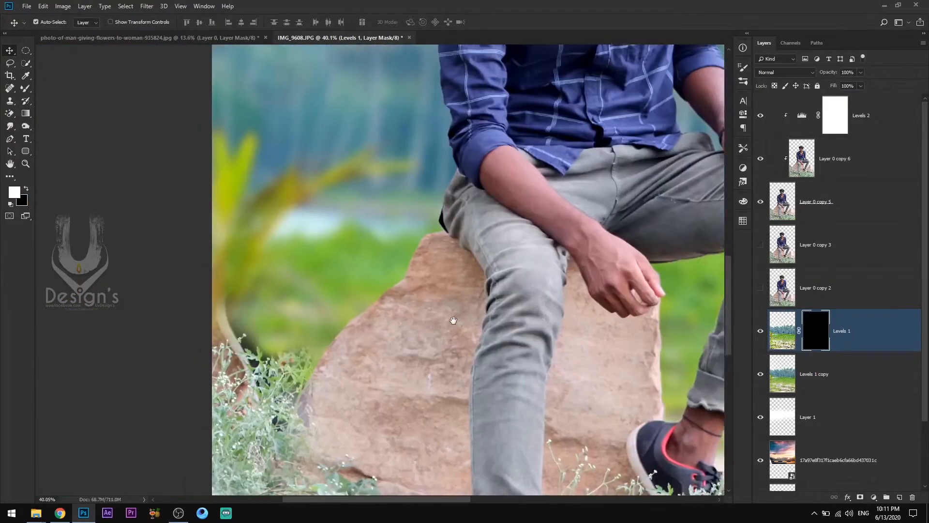
Paint white on the Levels 1 mask with an enlarged brush to reveal the sharp palm leaves beside the rock.
{"action": "left_click", "coordinate": [22, 90]}
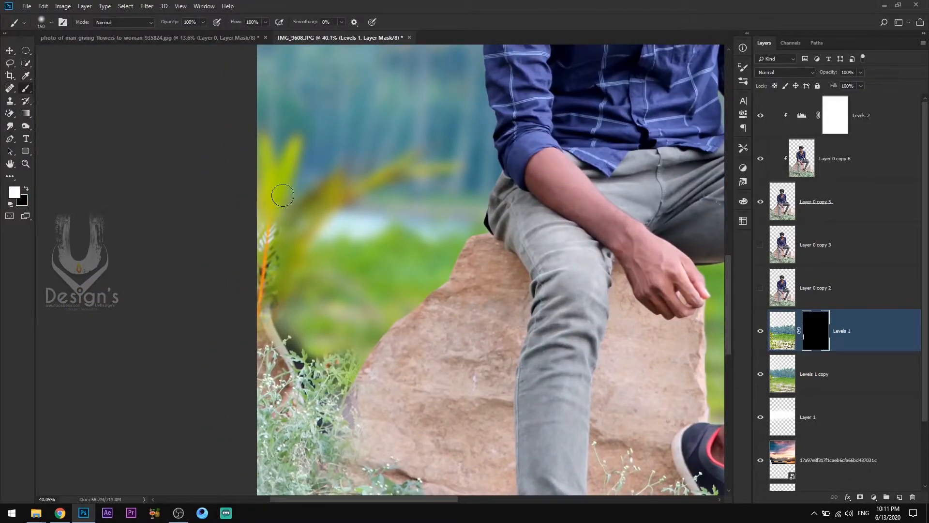
{"action": "key", "text": "bracketright"}
{"action": "key", "text": "bracketright"}
{"action": "key", "text": "bracketright"}
{"action": "key", "text": "bracketright"}
{"action": "key", "text": "bracketright"}
{"action": "key", "text": "bracketright"}
{"action": "key", "text": "bracketright"}
{"action": "key", "text": "bracketright"}
{"action": "key", "text": "bracketright"}
{"action": "left_click_drag", "start_coordinate": [274, 182], "coordinate": [208, 294]}
{"action": "key", "text": "bracketleft"}
{"action": "key", "text": "bracketleft"}
{"action": "key", "text": "bracketleft"}
{"action": "left_click_drag", "start_coordinate": [449, 165], "coordinate": [349, 198]}
{"action": "key", "text": "bracketright"}
{"action": "key", "text": "bracketright"}
{"action": "key", "text": "bracketright"}
{"action": "key", "text": "bracketright"}
{"action": "key", "text": "bracketright"}
{"action": "key", "text": "bracketright"}
{"action": "key", "text": "bracketright"}
{"action": "key", "text": "bracketright"}
{"action": "left_click_drag", "start_coordinate": [416, 162], "coordinate": [339, 186]}
{"action": "mouse_move", "coordinate": [399, 252]}
{"action": "left_mouse_down"}
{"action": "mouse_move", "coordinate": [311, 239]}
{"action": "mouse_move", "coordinate": [419, 257]}
{"action": "left_mouse_up"}
Paint black on the Levels 1 mask around the palm leaves to bring back the blurred background.
{"action": "key", "text": "x"}
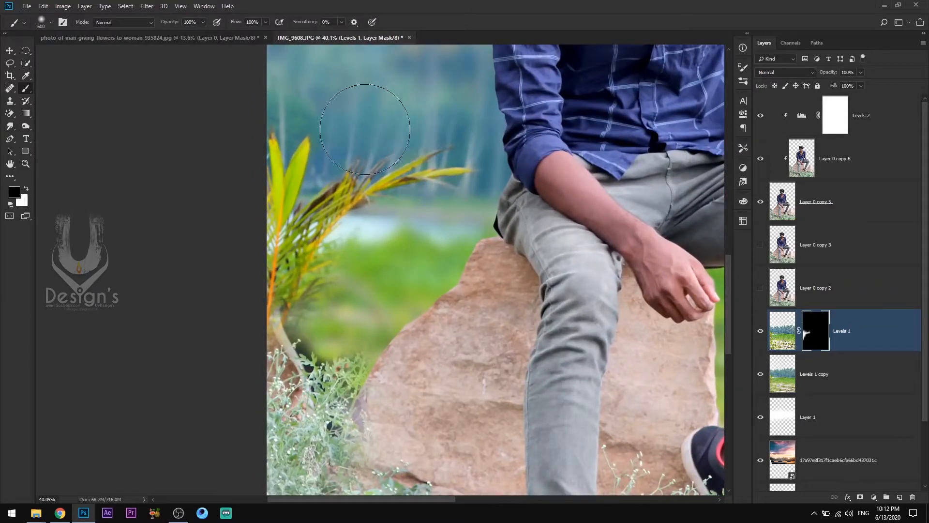
{"action": "left_click_drag", "start_coordinate": [321, 107], "coordinate": [317, 285]}
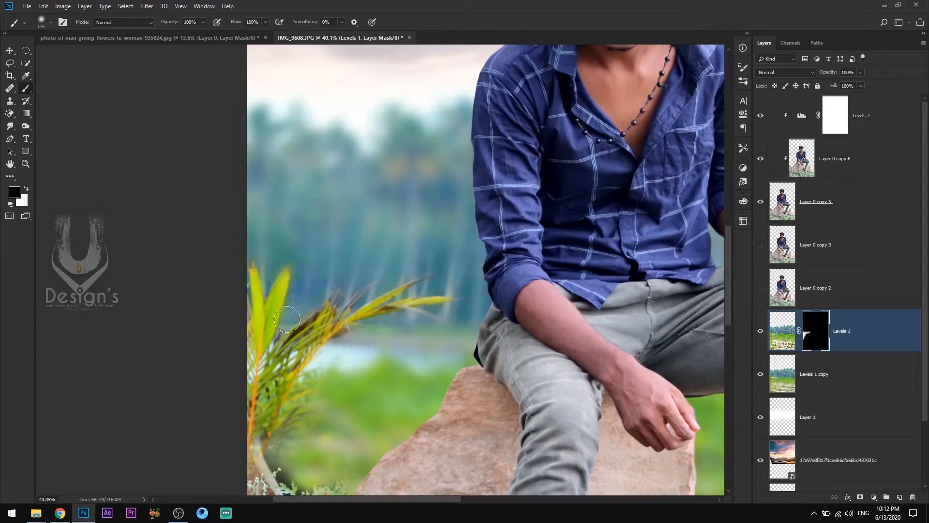
{"action": "left_click_drag", "start_coordinate": [421, 318], "coordinate": [364, 317]}
{"action": "left_click", "coordinate": [9, 50]}
{"action": "left_click_drag", "start_coordinate": [474, 178], "coordinate": [456, 176]}
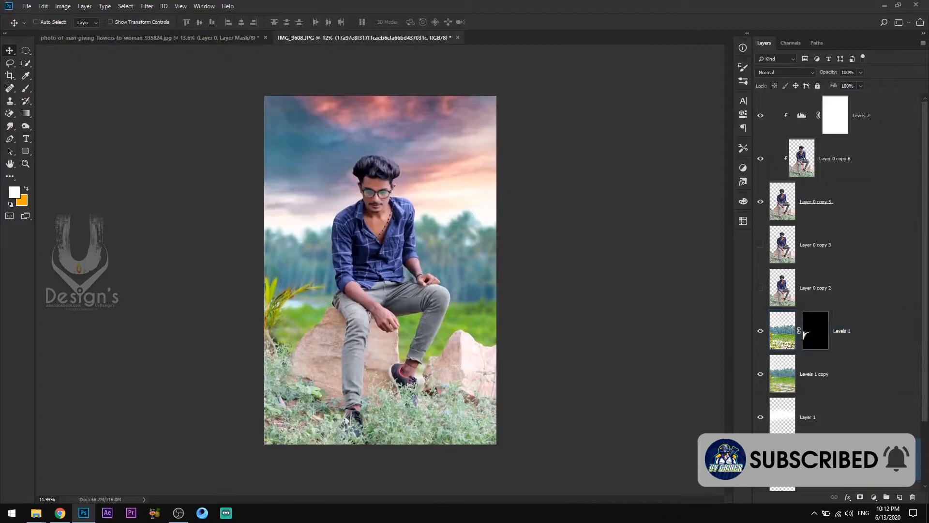
Rasterize the sunset sky layer.
{"action": "right_click", "coordinate": [839, 457]}
{"action": "left_click", "coordinate": [829, 214]}
{"action": "left_click", "coordinate": [873, 497]}
{"action": "left_click", "coordinate": [873, 498]}
Try HDR Toning on the flattened image with the City Twilight and Scott5 presets.
{"action": "left_click", "coordinate": [118, 9]}
{"action": "mouse_move", "coordinate": [61, 9]}
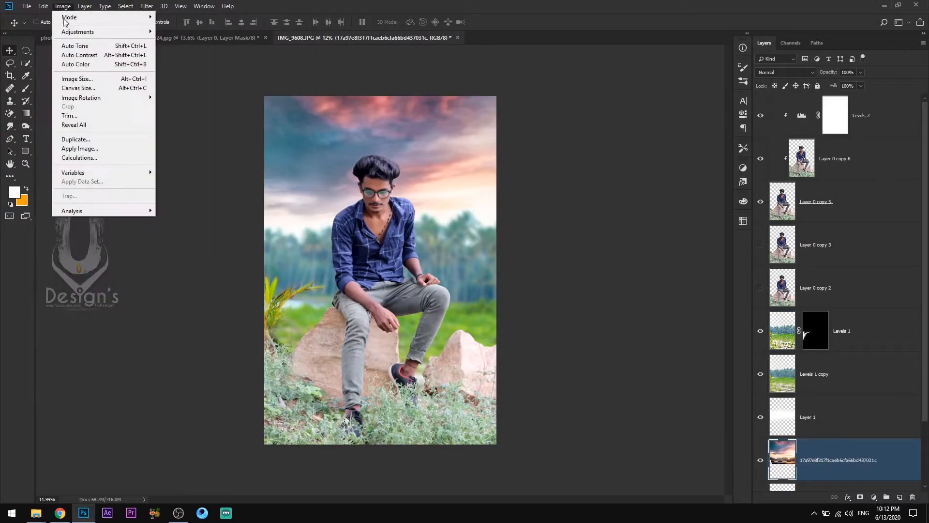
{"action": "mouse_move", "coordinate": [82, 31]}
{"action": "left_click", "coordinate": [215, 203]}
{"action": "left_click", "coordinate": [491, 290]}
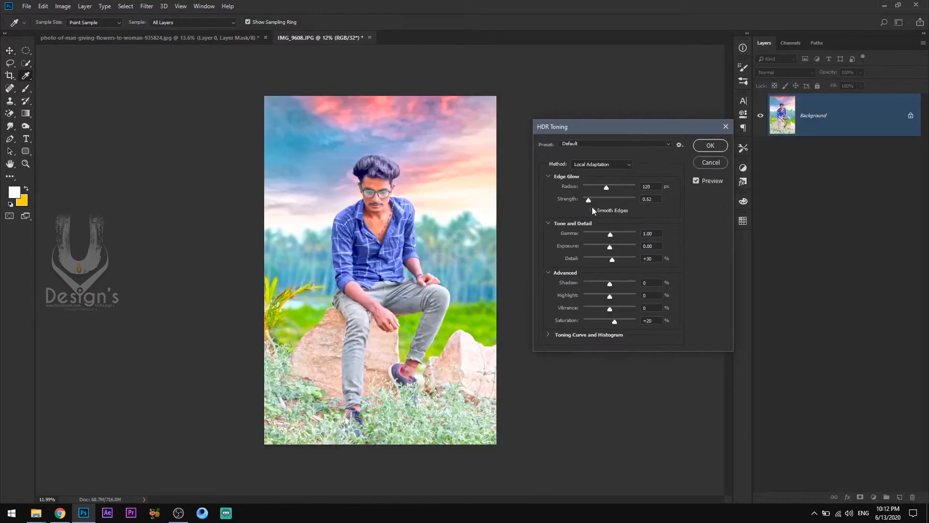
{"action": "left_click", "coordinate": [608, 144]}
{"action": "left_click", "coordinate": [611, 166]}
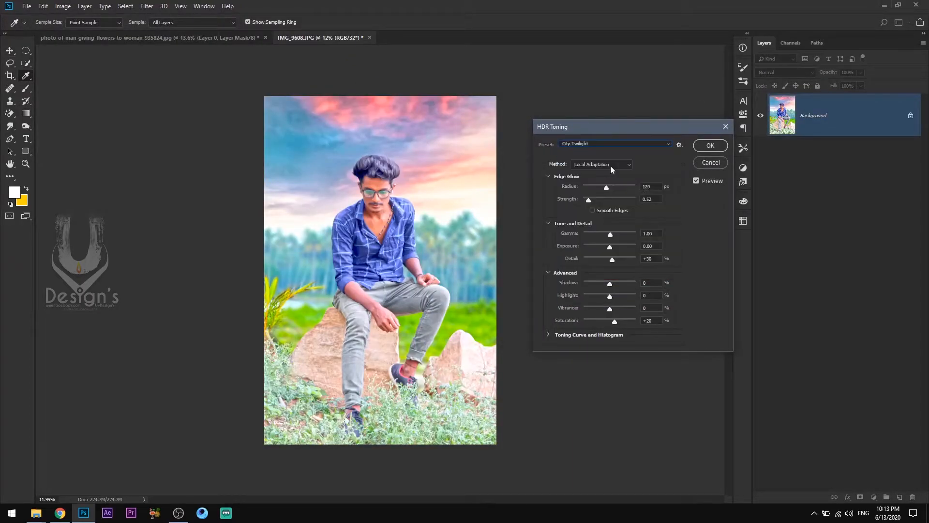
{"action": "left_click", "coordinate": [612, 143]}
{"action": "left_click", "coordinate": [614, 209]}
{"action": "left_click", "coordinate": [624, 156]}
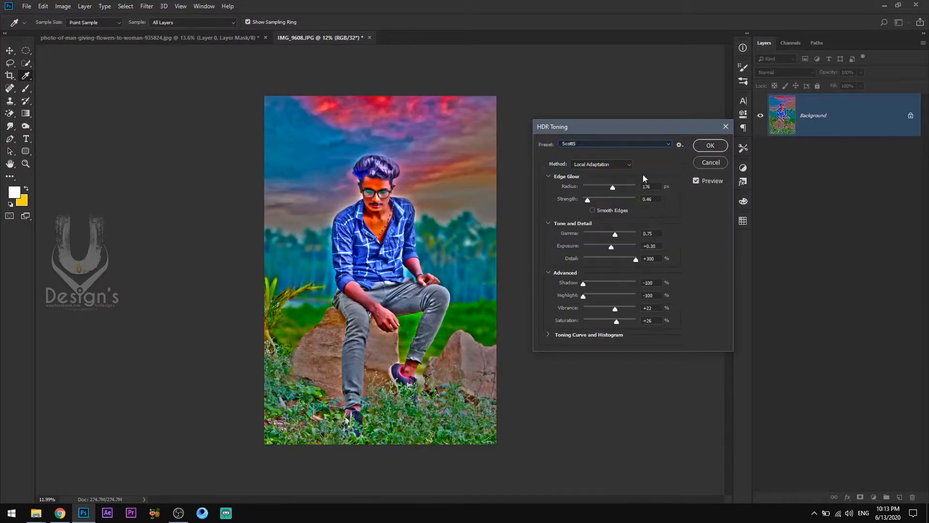
{"action": "left_click", "coordinate": [711, 163]}
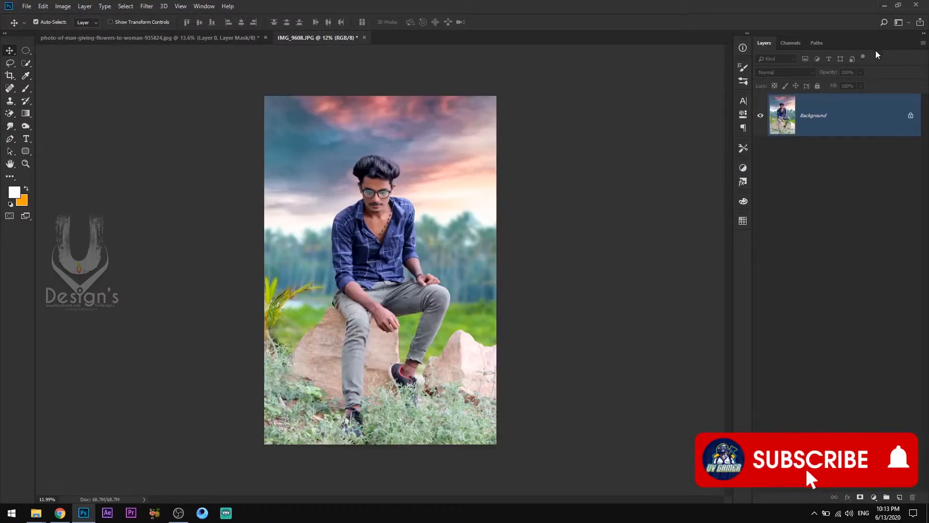
{"action": "key", "text": "ctrl+z"}
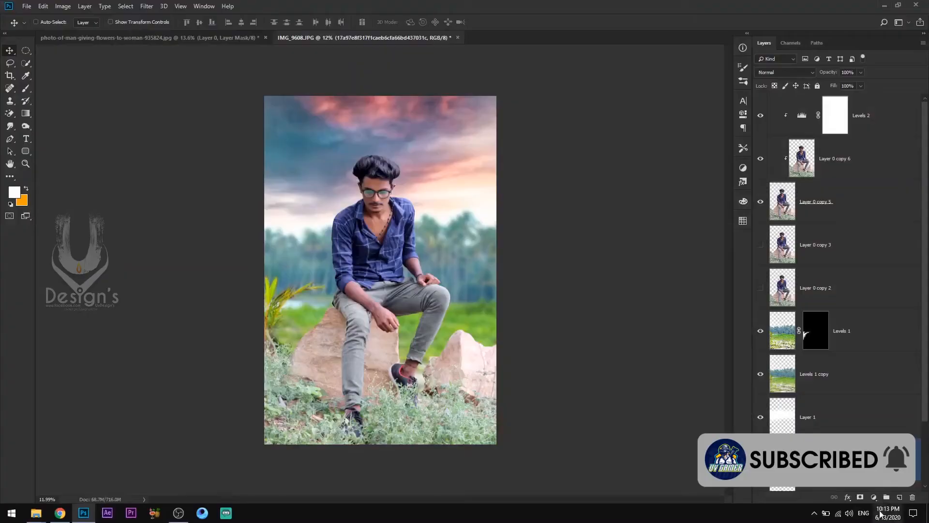
Add a Levels adjustment clipped to the sunset sky layer and tighten its input levels for more contrast.
{"action": "left_click", "coordinate": [873, 496]}
{"action": "left_click", "coordinate": [866, 384]}
{"action": "mouse_move", "coordinate": [613, 196]}
{"action": "left_mouse_down"}
{"action": "mouse_move", "coordinate": [637, 196]}
{"action": "mouse_move", "coordinate": [628, 196]}
{"action": "left_mouse_up"}
{"action": "left_click_drag", "start_coordinate": [719, 196], "coordinate": [674, 202]}
{"action": "left_click", "coordinate": [716, 96]}
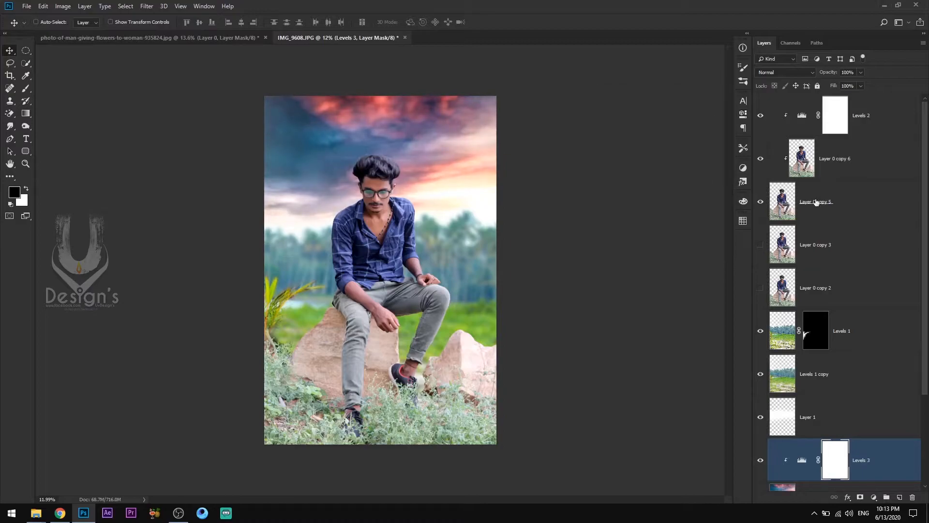
Add a Selective Color adjustment clipped above Levels 2, lowering black in the Reds to -32% and adjusting their magenta.
{"action": "left_click", "coordinate": [861, 121]}
{"action": "left_click", "coordinate": [873, 496]}
{"action": "left_click", "coordinate": [866, 482]}
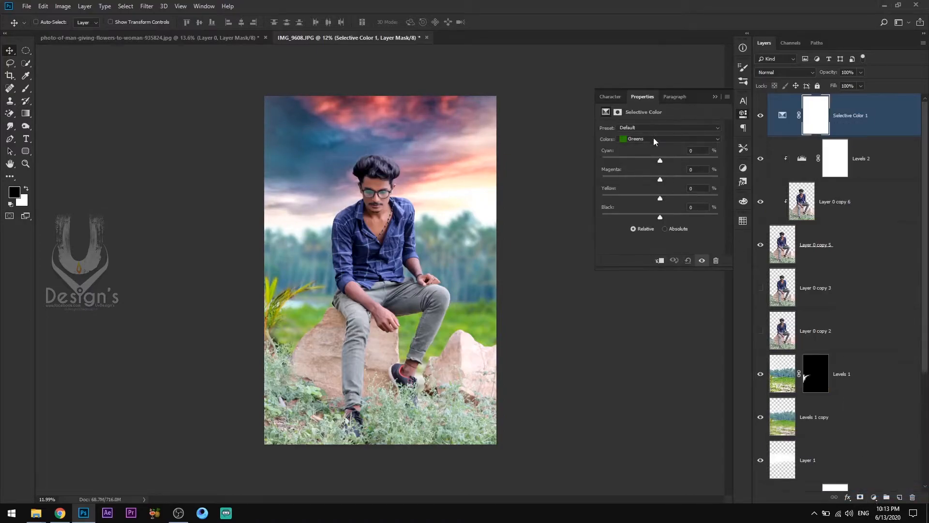
{"action": "left_click", "coordinate": [659, 260]}
{"action": "left_click_drag", "start_coordinate": [640, 215], "coordinate": [635, 221]}
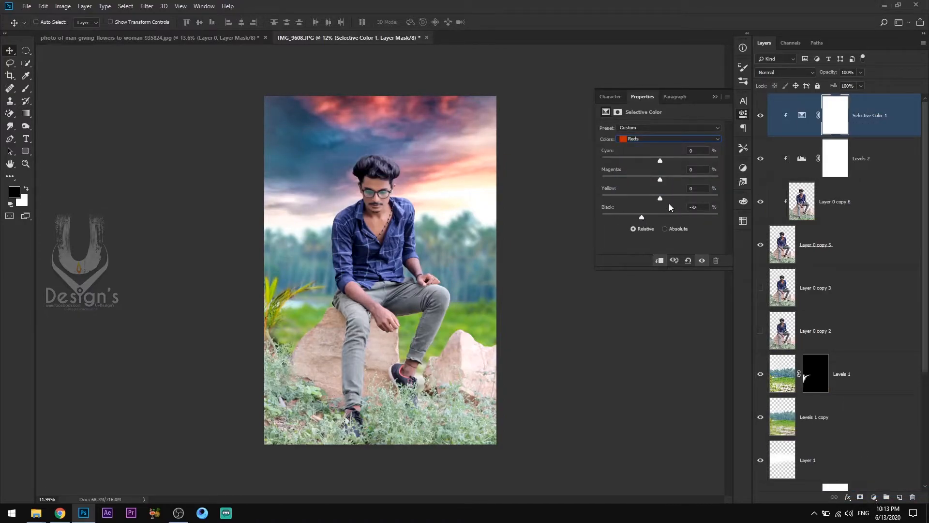
{"action": "left_click_drag", "start_coordinate": [618, 181], "coordinate": [651, 181]}
Set the Selective Color Greens to cyan +72%, magenta -100%, yellow +100% and black +100%.
{"action": "left_click", "coordinate": [670, 139]}
{"action": "left_click", "coordinate": [672, 163]}
{"action": "left_click_drag", "start_coordinate": [661, 219], "coordinate": [756, 230]}
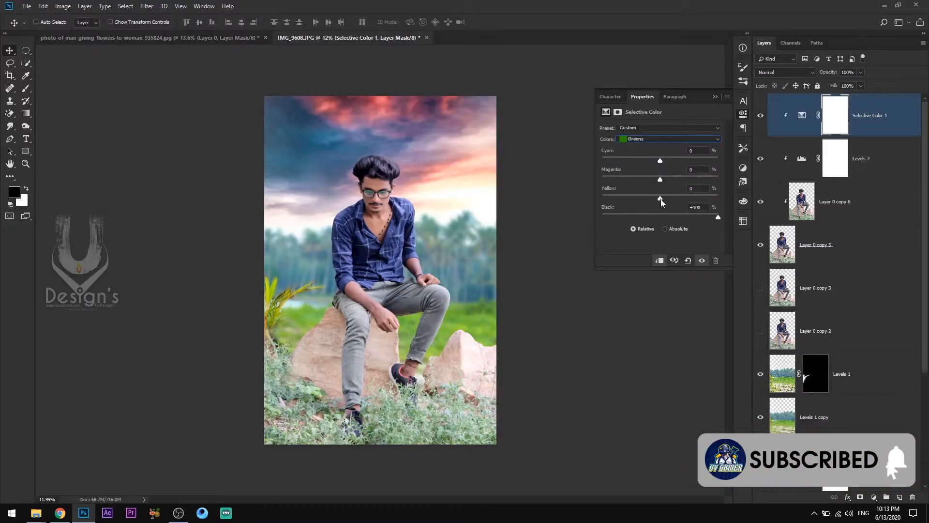
{"action": "left_click_drag", "start_coordinate": [659, 179], "coordinate": [564, 186]}
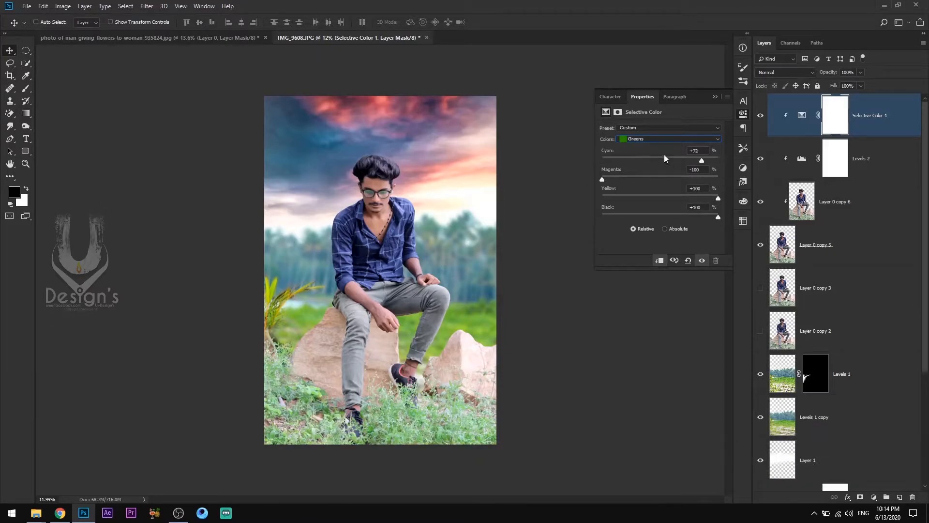
{"action": "left_click", "coordinate": [668, 139]}
{"action": "left_click", "coordinate": [657, 155]}
{"action": "left_click", "coordinate": [715, 97]}
Add a Hue/Saturation adjustment clipped above Selective Color 1, setting the Greens to hue -28, saturation +35 and lightness +2.
{"action": "left_click", "coordinate": [873, 498]}
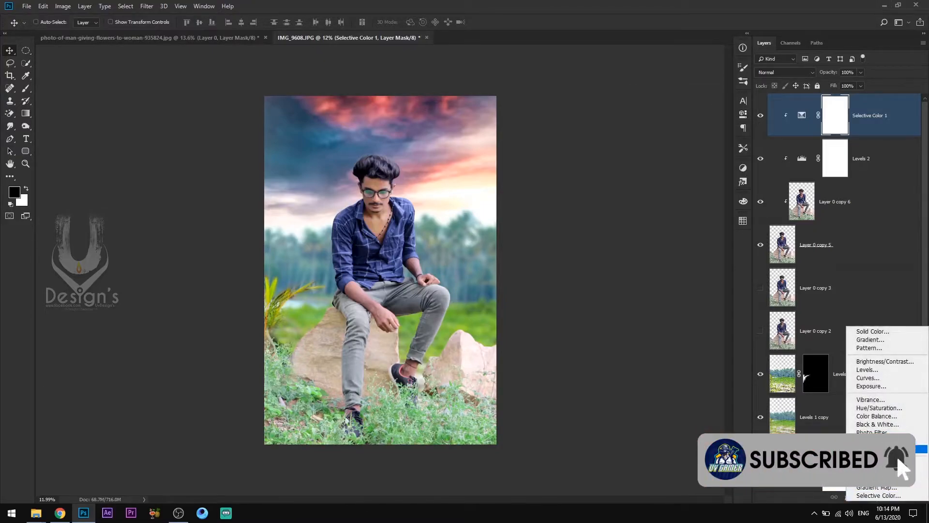
{"action": "left_click", "coordinate": [878, 407]}
{"action": "left_click", "coordinate": [668, 141]}
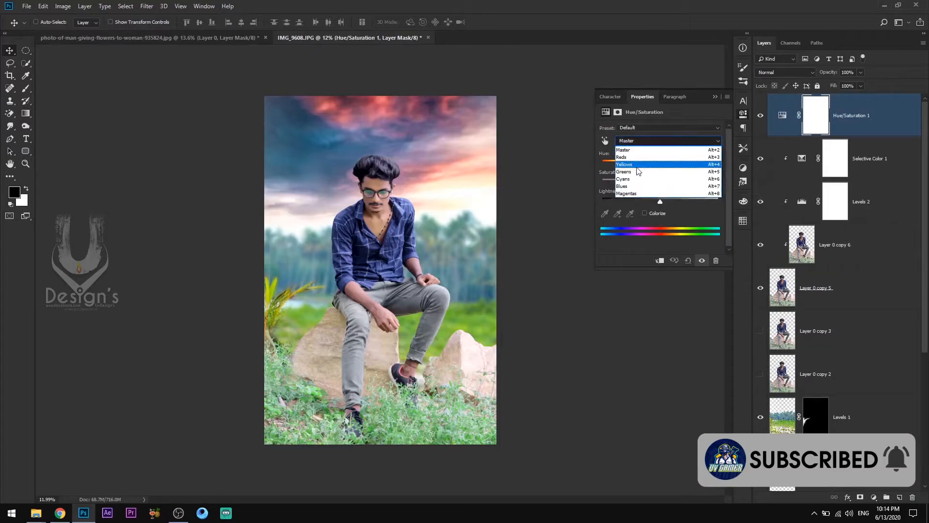
{"action": "left_click", "coordinate": [636, 172]}
{"action": "left_click", "coordinate": [659, 261]}
{"action": "left_click_drag", "start_coordinate": [659, 183], "coordinate": [628, 183]}
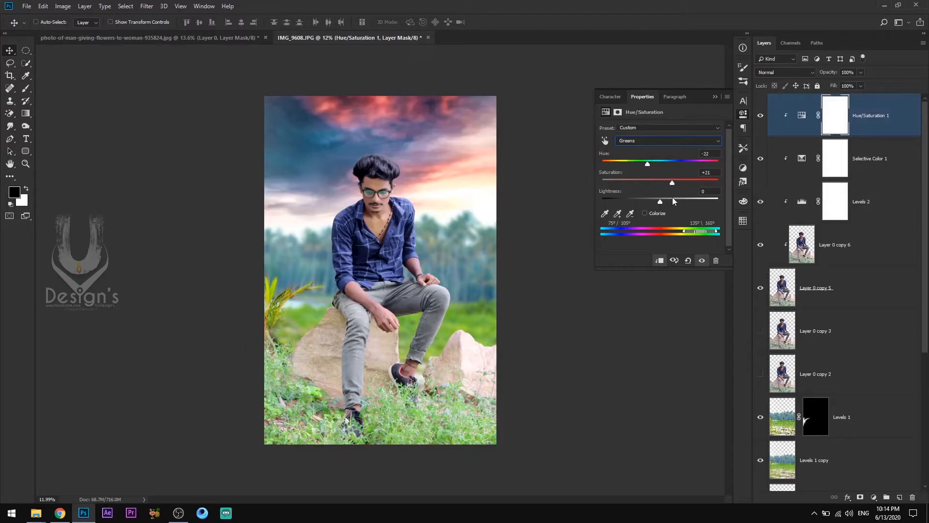
{"action": "left_click_drag", "start_coordinate": [647, 201], "coordinate": [643, 165]}
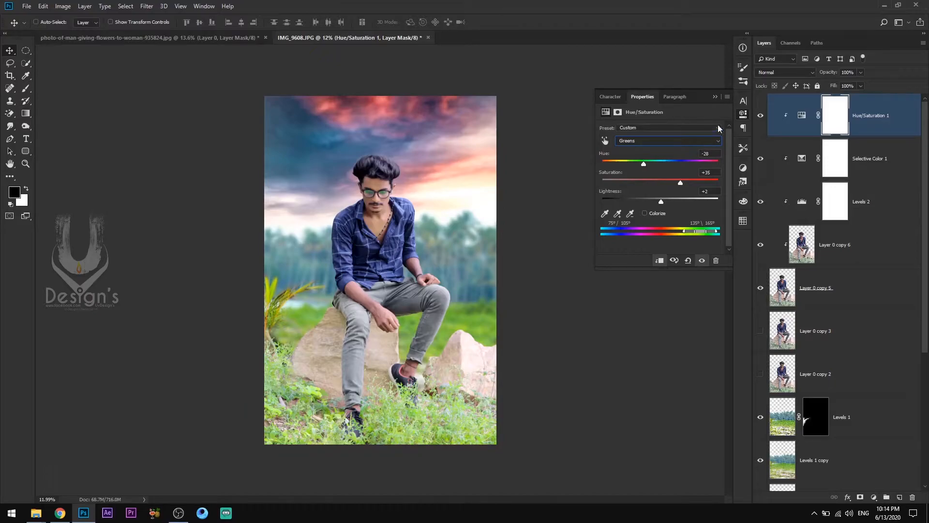
{"action": "left_click", "coordinate": [716, 97]}
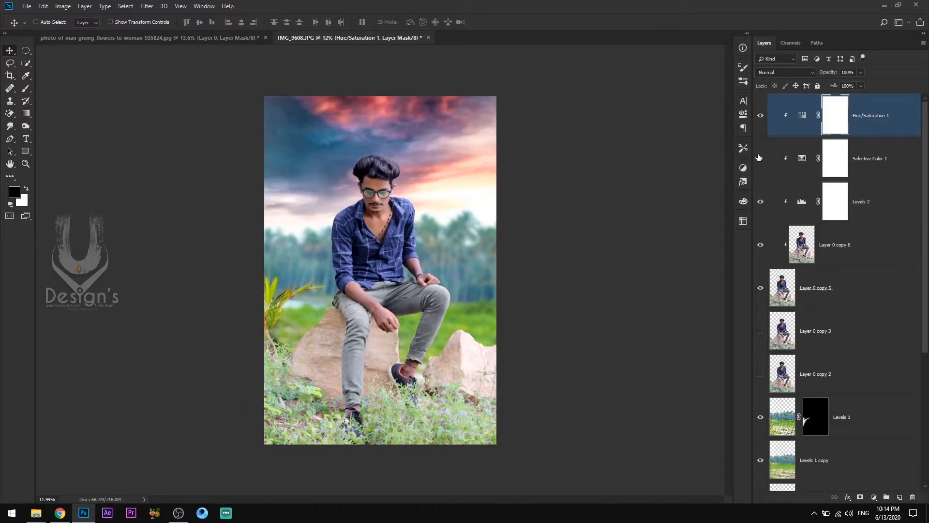
Compare the image with and without the Hue/Saturation 1 adjustment.
{"action": "left_click", "coordinate": [759, 118]}
{"action": "left_click", "coordinate": [759, 118]}
{"action": "left_click", "coordinate": [759, 117]}
{"action": "left_click", "coordinate": [759, 117]}
{"action": "left_click_drag", "start_coordinate": [449, 296], "coordinate": [422, 306]}
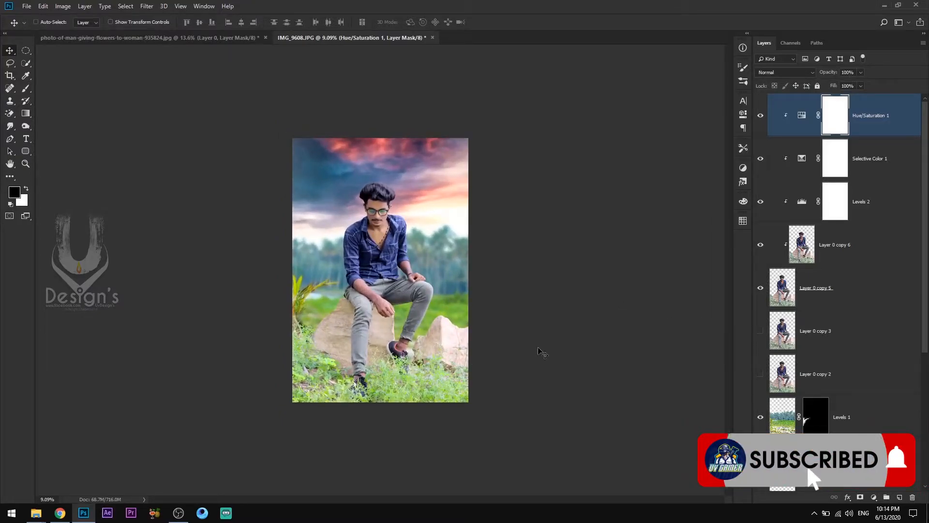
{"action": "left_click_drag", "start_coordinate": [404, 309], "coordinate": [392, 309]}
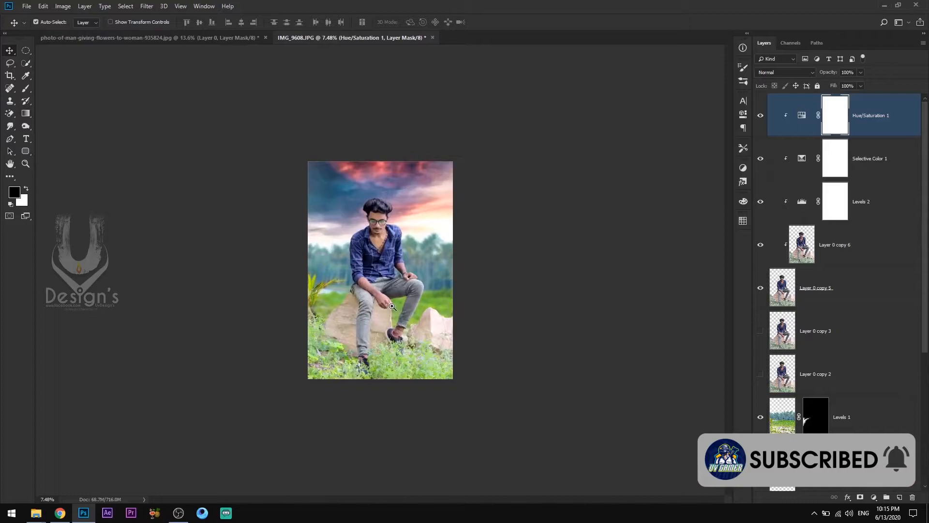
Group the Levels 1 and Levels 1 copy background layers and shift the group slightly downward.
{"action": "left_click", "coordinate": [870, 425]}
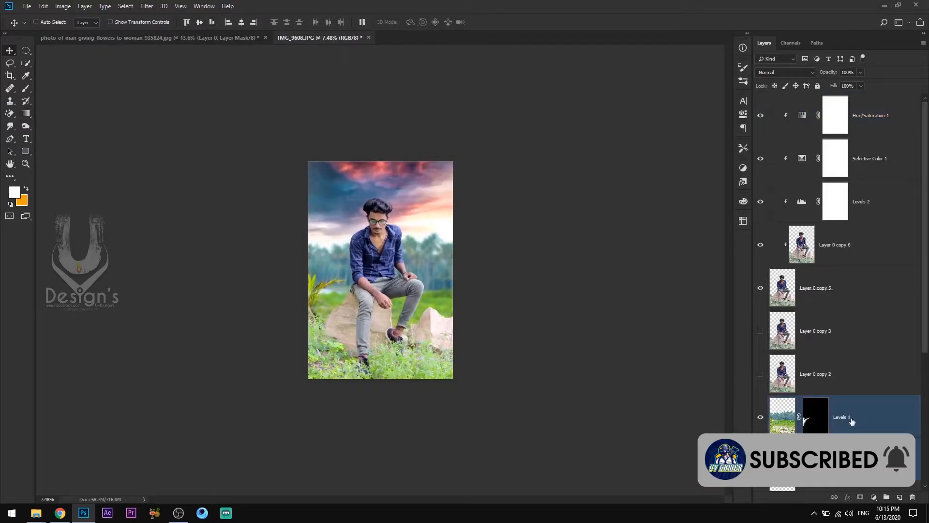
{"action": "scroll", "coordinate": [850, 419], "scroll_direction": "down", "scroll_amount": 4}
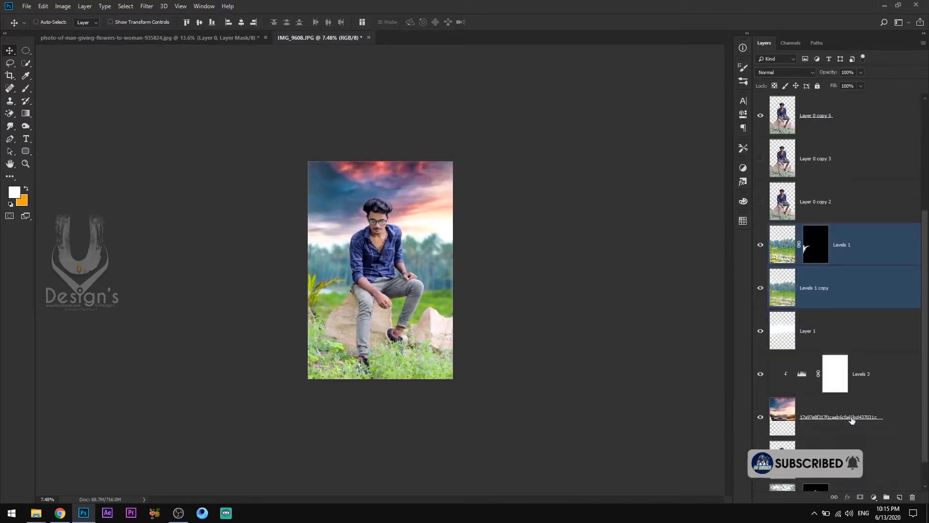
{"action": "key", "text": "ctrl+g"}
{"action": "mouse_move", "coordinate": [410, 285]}
{"action": "left_mouse_down"}
{"action": "mouse_move", "coordinate": [408, 264]}
{"action": "mouse_move", "coordinate": [411, 312]}
{"action": "mouse_move", "coordinate": [410, 255]}
{"action": "mouse_move", "coordinate": [412, 296]}
{"action": "left_mouse_up"}
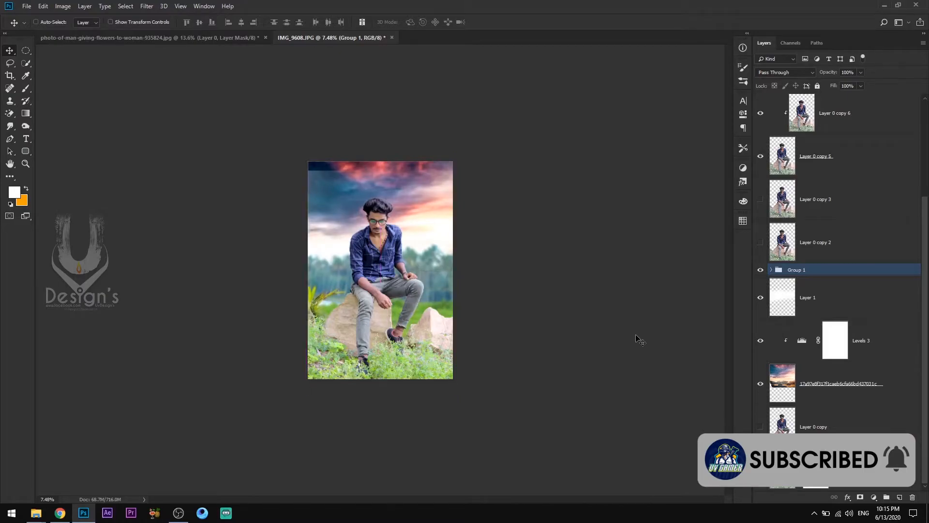
Add a layer mask to Group 1 and paint its upper area black with a large soft brush to blend the sky.
{"action": "left_click", "coordinate": [860, 497]}
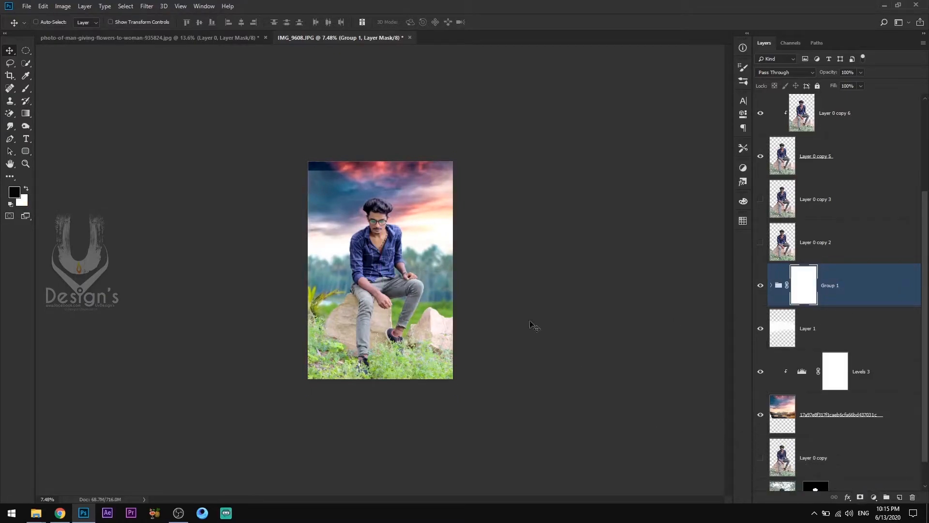
{"action": "key", "text": "b"}
{"action": "key", "text": "bracketright"}
{"action": "key", "text": "bracketright"}
{"action": "key", "text": "bracketright"}
{"action": "key", "text": "bracketright"}
{"action": "key", "text": "bracketright"}
{"action": "key", "text": "bracketright"}
{"action": "key", "text": "bracketright"}
{"action": "key", "text": "bracketright"}
{"action": "key", "text": "bracketright"}
{"action": "key", "text": "bracketright"}
{"action": "key", "text": "bracketright"}
{"action": "key", "text": "bracketright"}
{"action": "key", "text": "bracketright"}
{"action": "key", "text": "bracketright"}
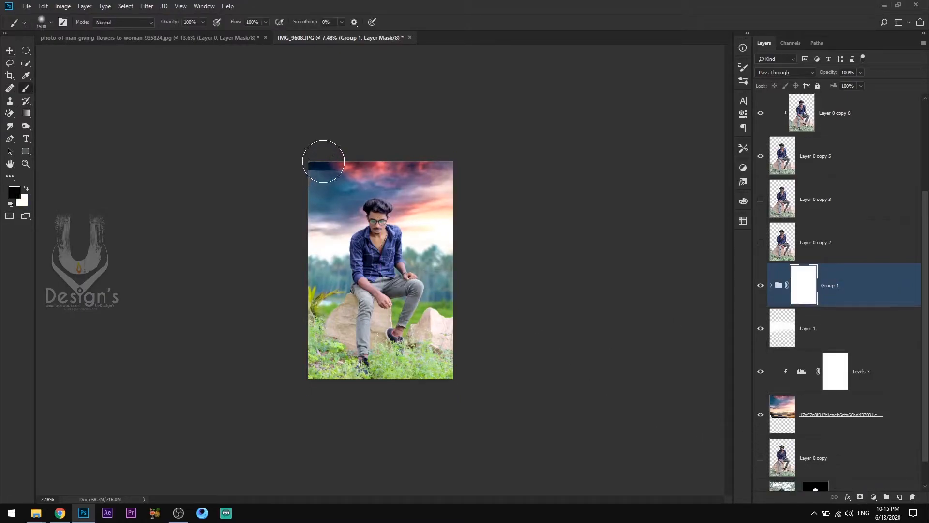
{"action": "left_click_drag", "start_coordinate": [311, 180], "coordinate": [325, 161]}
{"action": "key", "text": "bracketright"}
{"action": "key", "text": "bracketright"}
{"action": "key", "text": "bracketright"}
{"action": "key", "text": "bracketright"}
{"action": "key", "text": "bracketright"}
{"action": "key", "text": "bracketright"}
{"action": "key", "text": "bracketright"}
{"action": "key", "text": "bracketright"}
{"action": "key", "text": "bracketright"}
{"action": "key", "text": "bracketright"}
{"action": "key", "text": "bracketright"}
{"action": "key", "text": "bracketright"}
{"action": "key", "text": "bracketright"}
{"action": "left_click_drag", "start_coordinate": [295, 208], "coordinate": [411, 183]}
{"action": "left_click", "coordinate": [11, 52]}
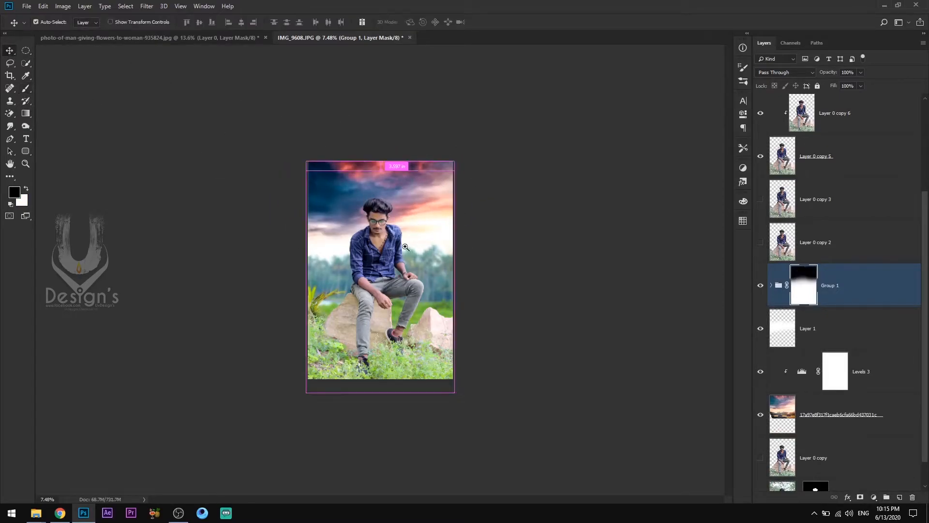
Add a Levels adjustment clipped to Group 1 and darken its midtones slightly.
{"action": "key", "text": "ctrl+plus"}
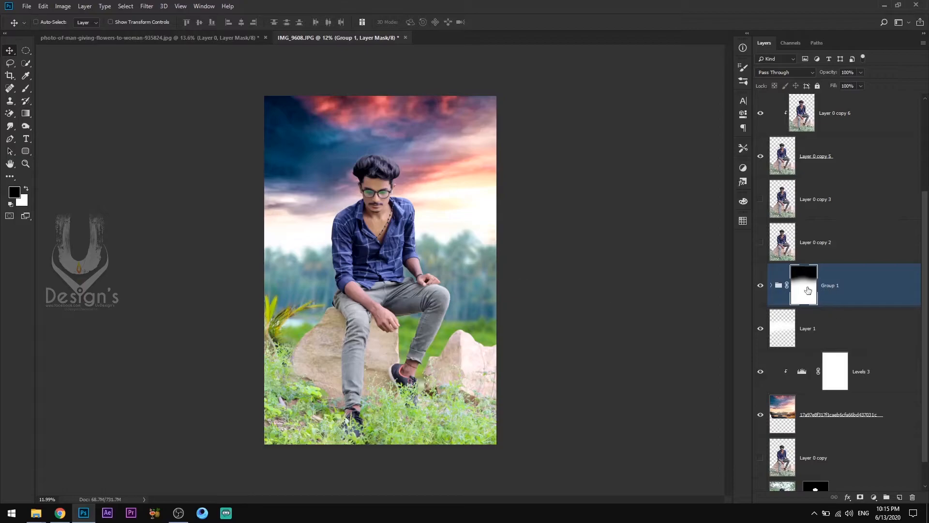
{"action": "left_click", "coordinate": [872, 497]}
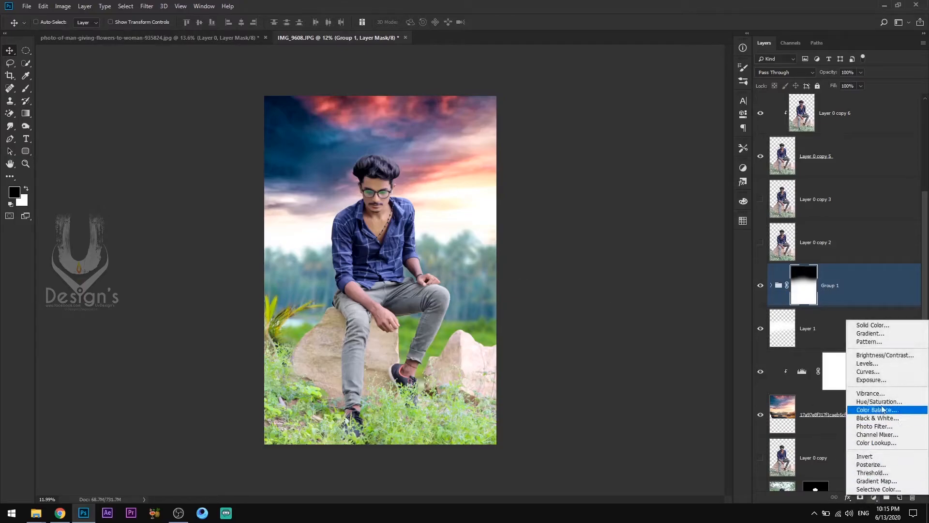
{"action": "left_click", "coordinate": [846, 373]}
{"action": "left_click", "coordinate": [659, 262]}
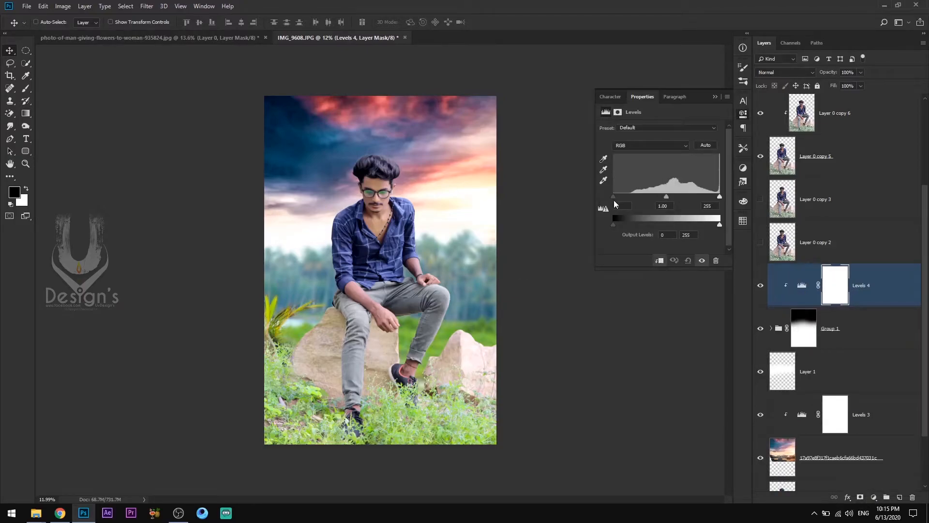
{"action": "mouse_move", "coordinate": [665, 195]}
{"action": "left_mouse_down"}
{"action": "mouse_move", "coordinate": [633, 196]}
{"action": "mouse_move", "coordinate": [672, 195]}
{"action": "left_mouse_up"}
{"action": "left_click", "coordinate": [715, 97]}
Try shifting the Group 1 background slightly upward.
{"action": "left_click", "coordinate": [855, 334]}
{"action": "left_click_drag", "start_coordinate": [467, 315], "coordinate": [460, 293]}
{"action": "key", "text": "ctrl+z"}
Add a Curves adjustment clipped above Hue/Saturation 1 and move its black point inward to darken the man and foreground.
{"action": "left_click_drag", "start_coordinate": [665, 315], "coordinate": [637, 313]}
{"action": "left_click", "coordinate": [855, 111]}
{"action": "scroll", "coordinate": [855, 111], "scroll_direction": "up", "scroll_amount": 3}
{"action": "left_click", "coordinate": [856, 115]}
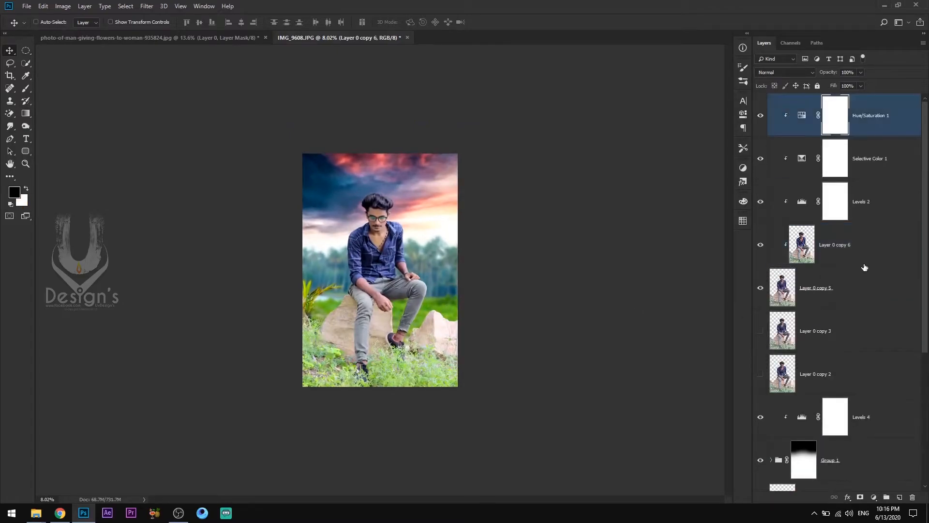
{"action": "left_click", "coordinate": [874, 497]}
{"action": "left_click", "coordinate": [867, 374]}
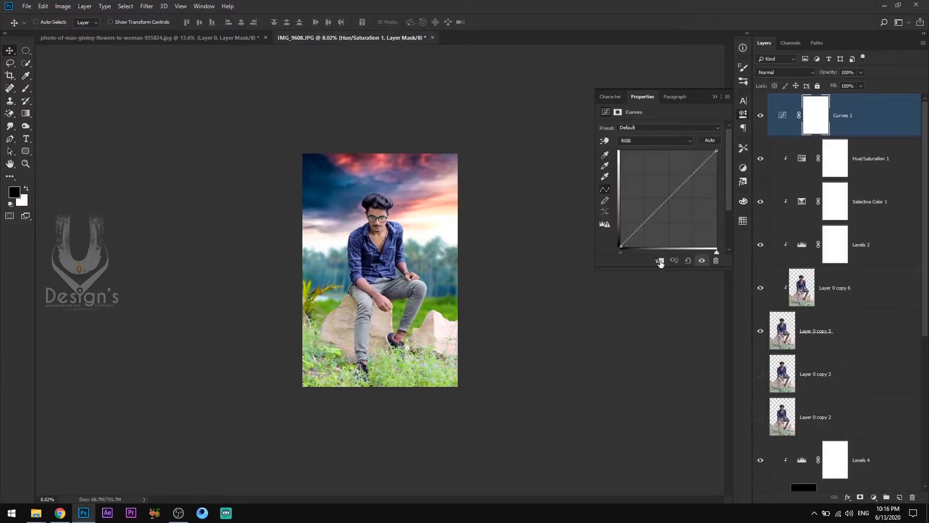
{"action": "left_click_drag", "start_coordinate": [623, 252], "coordinate": [650, 254]}
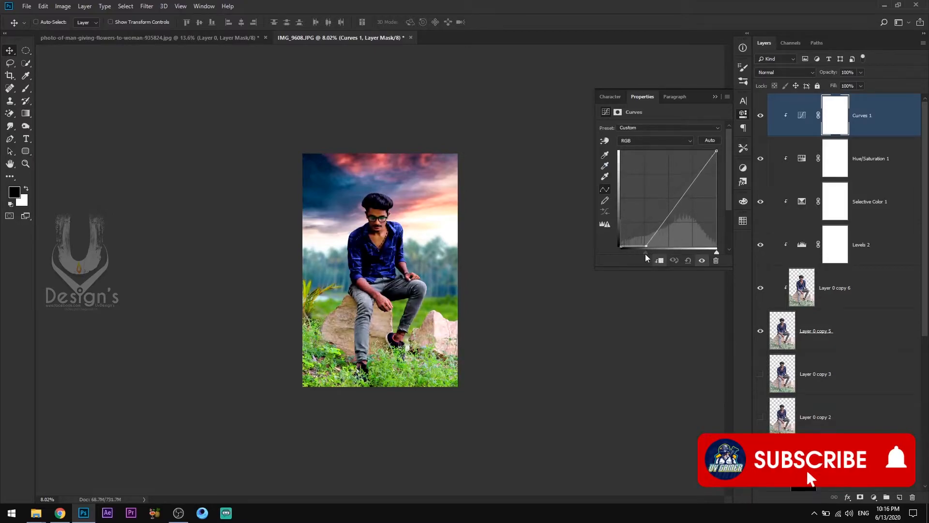
Paint black on the Curves 1 mask over the man's head and upper body with a large soft brush to remove the darkening there.
{"action": "left_click", "coordinate": [832, 134]}
{"action": "key", "text": "b"}
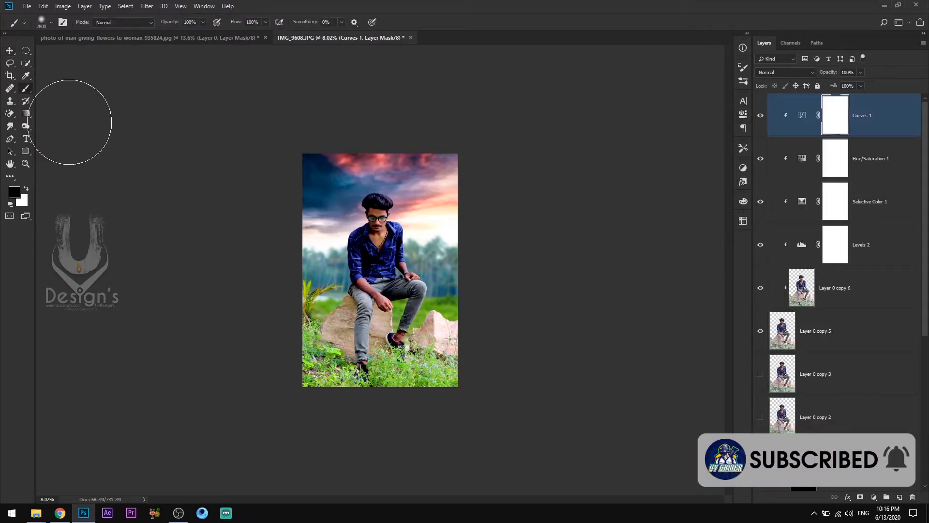
{"action": "left_click", "coordinate": [382, 202]}
{"action": "scroll", "coordinate": [383, 202], "scroll_direction": "up", "scroll_amount": 3}
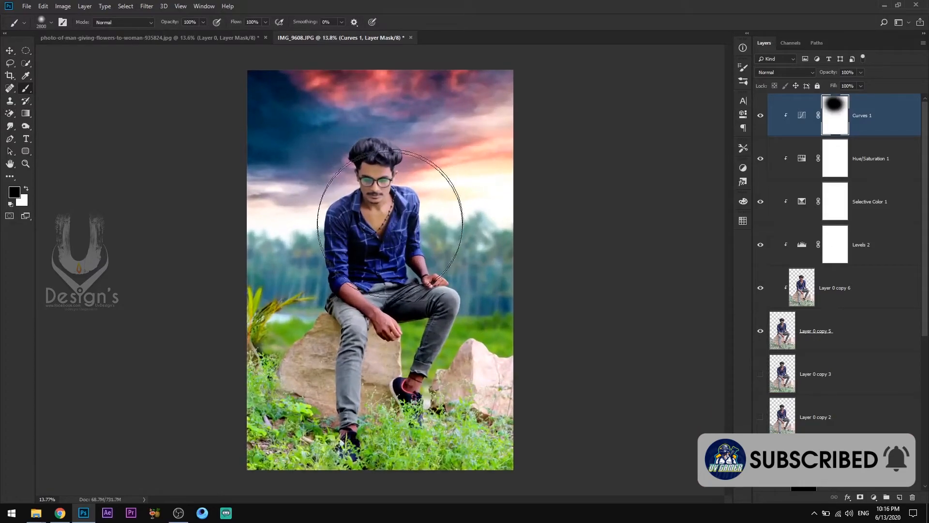
{"action": "key", "text": "bracketleft"}
{"action": "key", "text": "bracketleft"}
{"action": "key", "text": "bracketleft"}
{"action": "key", "text": "bracketleft"}
{"action": "key", "text": "bracketleft"}
{"action": "key", "text": "bracketleft"}
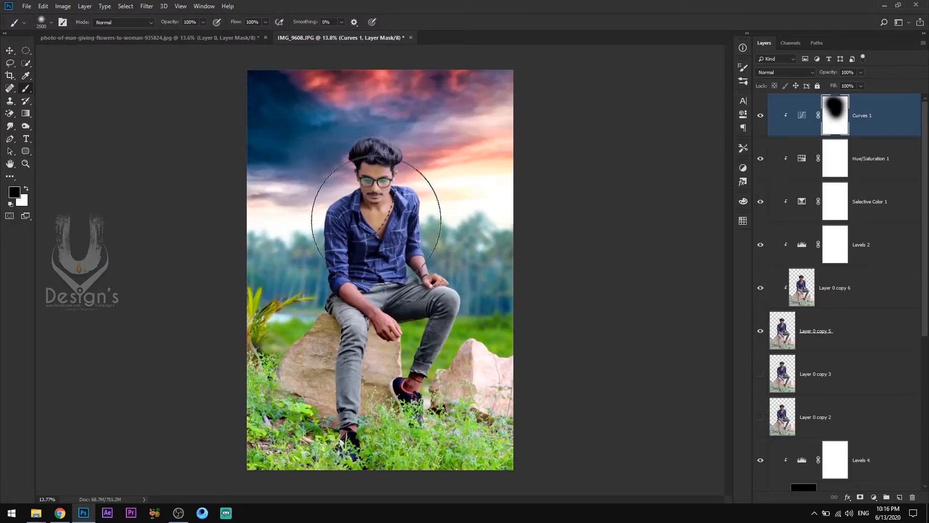
Shrink the brush to about 250–300 px and paint the man's hands and legs black on the Curves 1 mask.
{"action": "key", "text": "bracketleft"}
{"action": "key", "text": "bracketleft"}
{"action": "key", "text": "bracketleft"}
{"action": "key", "text": "bracketleft"}
{"action": "key", "text": "bracketleft"}
{"action": "key", "text": "bracketleft"}
{"action": "key", "text": "bracketleft"}
{"action": "key", "text": "bracketleft"}
{"action": "key", "text": "bracketleft"}
{"action": "key", "text": "bracketleft"}
{"action": "key", "text": "bracketleft"}
{"action": "key", "text": "bracketleft"}
{"action": "key", "text": "bracketleft"}
{"action": "key", "text": "bracketleft"}
{"action": "key", "text": "bracketleft"}
{"action": "key", "text": "bracketleft"}
{"action": "key", "text": "bracketleft"}
{"action": "key", "text": "bracketleft"}
{"action": "key", "text": "bracketleft"}
{"action": "key", "text": "bracketleft"}
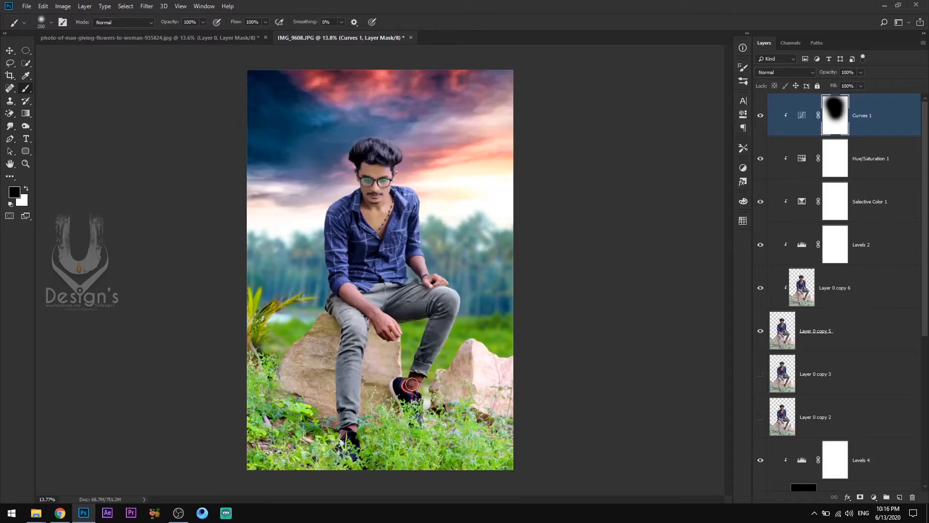
{"action": "mouse_move", "coordinate": [392, 329]}
{"action": "left_mouse_down"}
{"action": "mouse_move", "coordinate": [336, 289]}
{"action": "mouse_move", "coordinate": [410, 307]}
{"action": "mouse_move", "coordinate": [431, 333]}
{"action": "mouse_move", "coordinate": [420, 363]}
{"action": "mouse_move", "coordinate": [409, 268]}
{"action": "left_mouse_up"}
{"action": "mouse_move", "coordinate": [363, 329]}
{"action": "left_mouse_down"}
{"action": "mouse_move", "coordinate": [353, 380]}
{"action": "mouse_move", "coordinate": [344, 364]}
{"action": "left_mouse_up"}
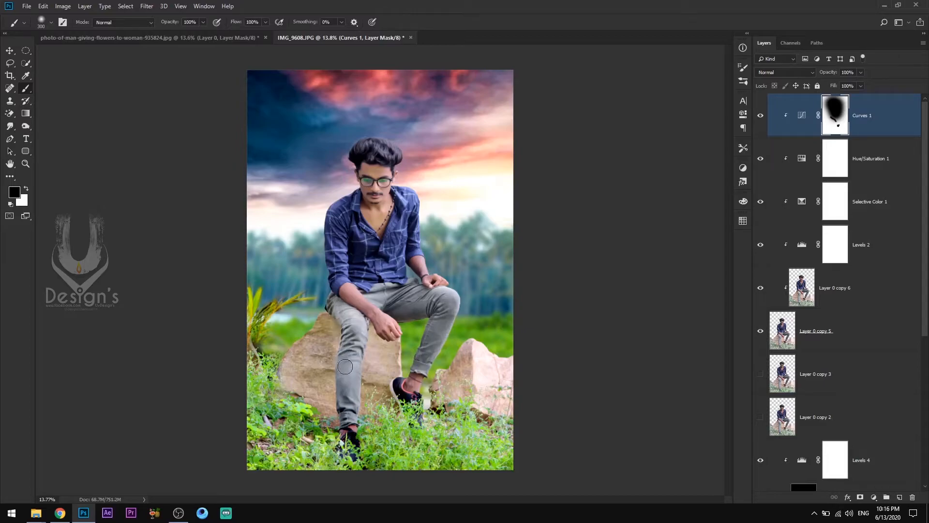
Refine the Curves 1 mask around the man's legs and foot, alternating white and black brush strokes.
{"action": "key", "text": "x"}
{"action": "left_click_drag", "start_coordinate": [328, 326], "coordinate": [334, 369]}
{"action": "mouse_move", "coordinate": [417, 304]}
{"action": "left_mouse_down"}
{"action": "mouse_move", "coordinate": [435, 320]}
{"action": "mouse_move", "coordinate": [413, 376]}
{"action": "mouse_move", "coordinate": [429, 342]}
{"action": "left_mouse_up"}
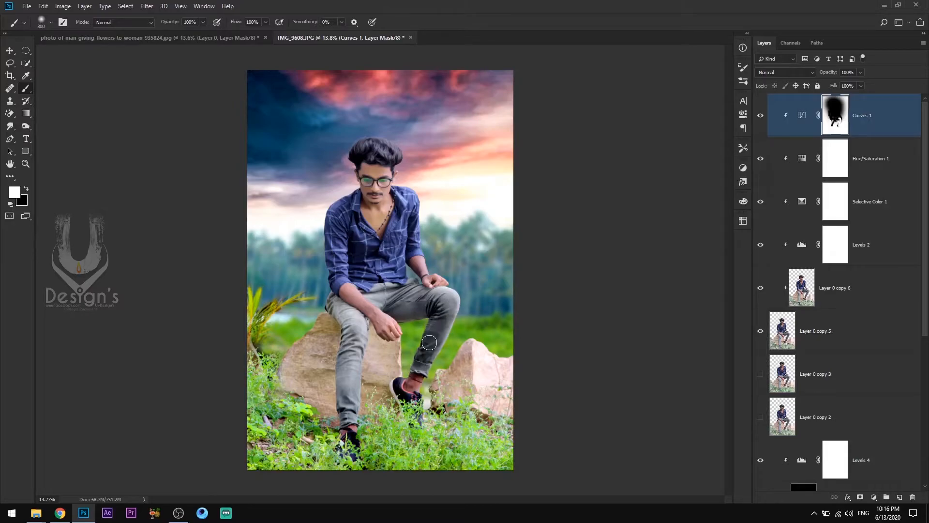
{"action": "key", "text": "x"}
{"action": "left_click_drag", "start_coordinate": [414, 385], "coordinate": [418, 378]}
{"action": "key", "text": "x"}
{"action": "mouse_move", "coordinate": [418, 310]}
{"action": "left_mouse_down"}
{"action": "mouse_move", "coordinate": [388, 306]}
{"action": "mouse_move", "coordinate": [415, 308]}
{"action": "mouse_move", "coordinate": [390, 310]}
{"action": "mouse_move", "coordinate": [407, 311]}
{"action": "mouse_move", "coordinate": [434, 360]}
{"action": "mouse_move", "coordinate": [422, 387]}
{"action": "mouse_move", "coordinate": [370, 358]}
{"action": "mouse_move", "coordinate": [393, 300]}
{"action": "mouse_move", "coordinate": [365, 254]}
{"action": "mouse_move", "coordinate": [346, 265]}
{"action": "mouse_move", "coordinate": [392, 280]}
{"action": "left_mouse_up"}
{"action": "key", "text": "x"}
{"action": "left_click", "coordinate": [875, 130]}
{"action": "left_click", "coordinate": [10, 52]}
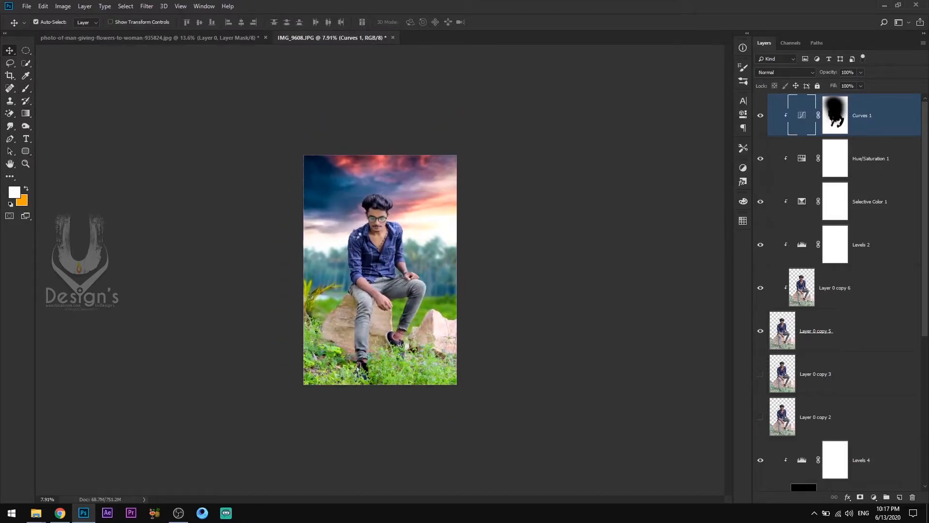
{"action": "key", "text": "ctrl+shift+alt+e"}
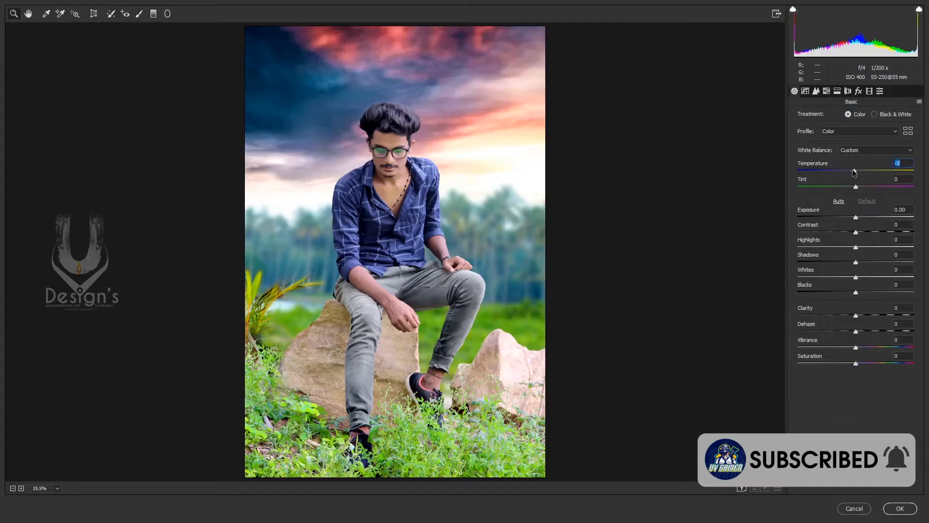
{"action": "left_click_drag", "start_coordinate": [853, 172], "coordinate": [867, 186]}
{"action": "left_click_drag", "start_coordinate": [856, 232], "coordinate": [821, 279]}
{"action": "mouse_move", "coordinate": [855, 314]}
{"action": "left_mouse_down"}
{"action": "mouse_move", "coordinate": [884, 317]}
{"action": "mouse_move", "coordinate": [872, 315]}
{"action": "left_mouse_up"}
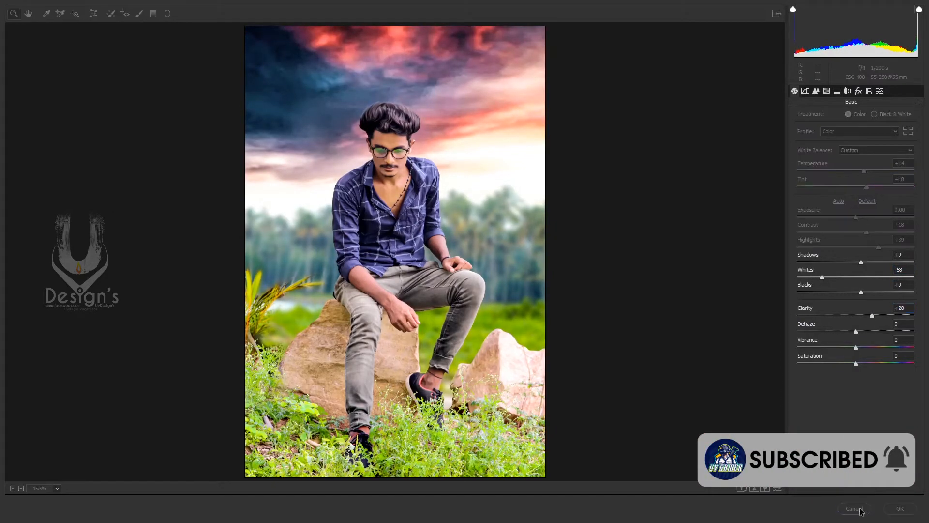
{"action": "left_click", "coordinate": [899, 508]}
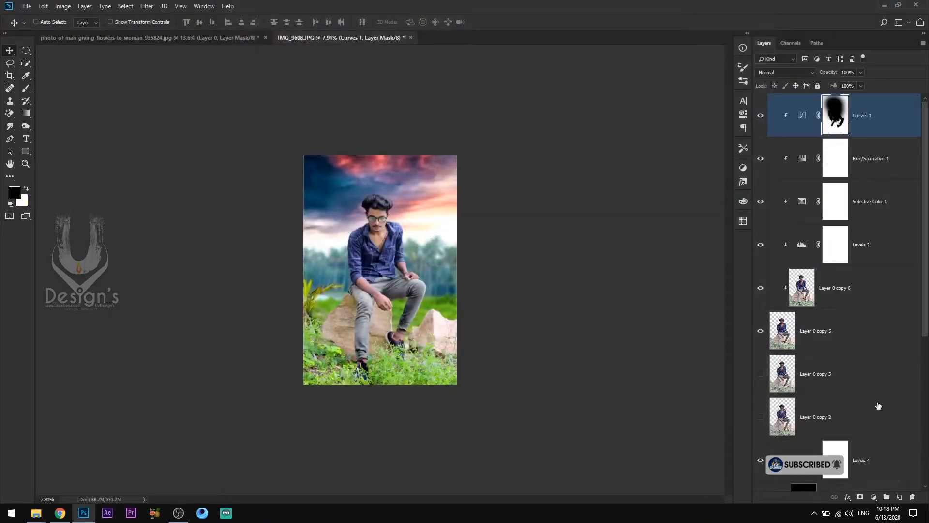
Apply a Gaussian Blur with a 27.7 px radius to the sunset sky image layer.
{"action": "scroll", "coordinate": [830, 426], "scroll_direction": "down", "scroll_amount": 5}
{"action": "left_click", "coordinate": [831, 429]}
{"action": "left_click", "coordinate": [146, 6]}
{"action": "mouse_move", "coordinate": [208, 120]}
{"action": "left_click", "coordinate": [288, 145]}
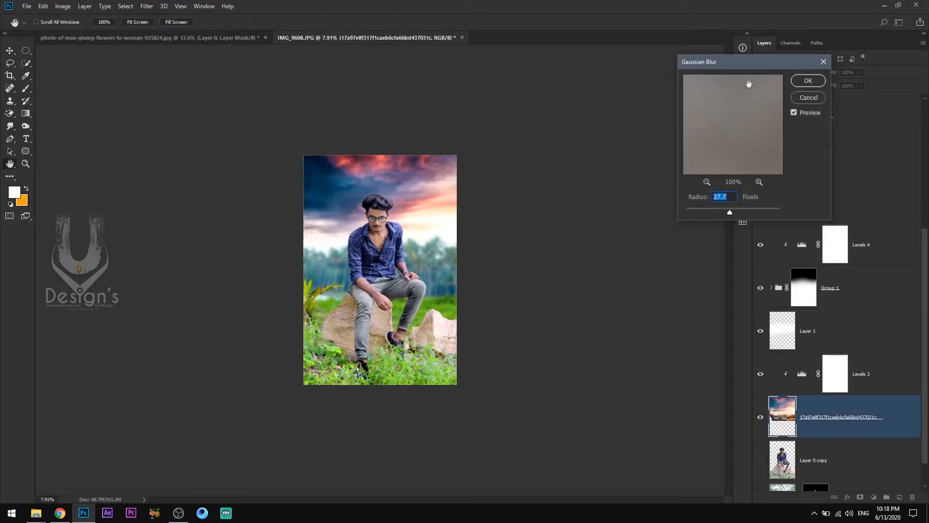
{"action": "left_click", "coordinate": [802, 82]}
Stamp all visible layers into a merged layer above Curves 1 and open it in the Camera Raw Filter.
{"action": "scroll", "coordinate": [846, 242], "scroll_direction": "up", "scroll_amount": 5}
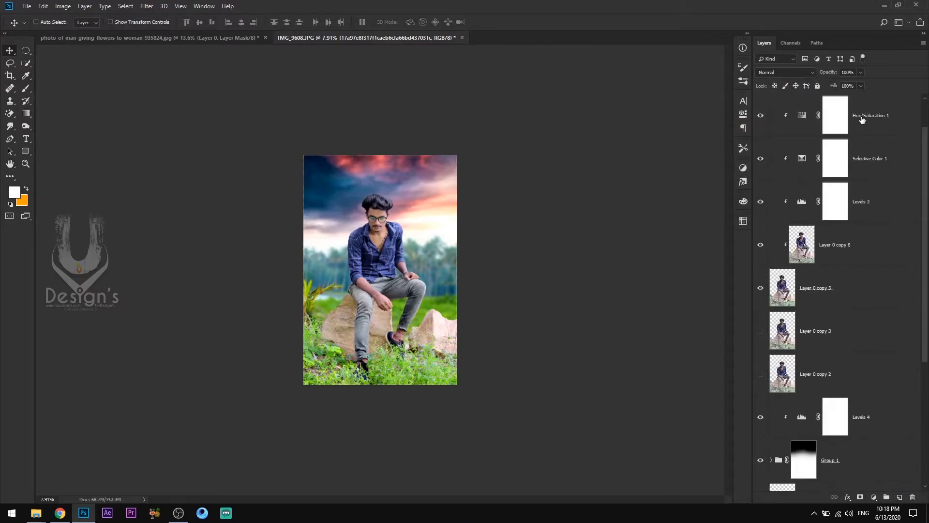
{"action": "left_click", "coordinate": [867, 120]}
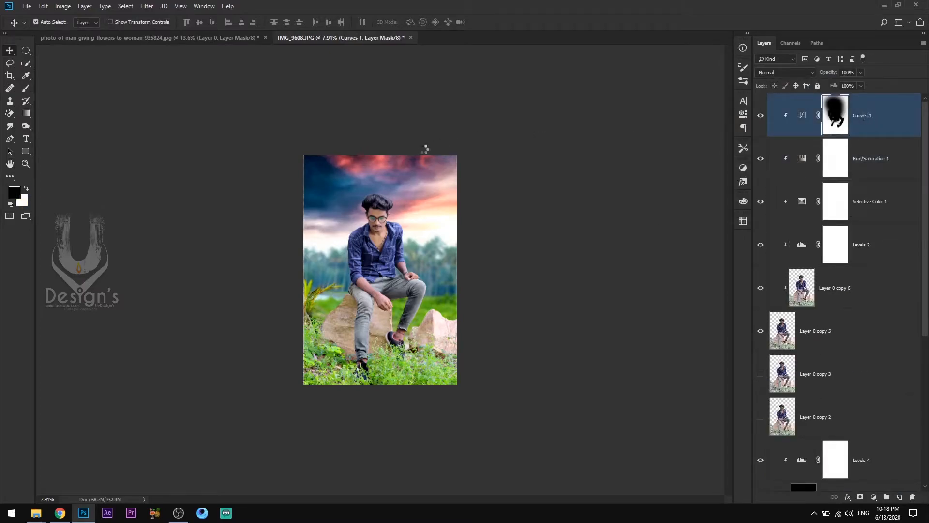
{"action": "key", "text": "ctrl+shift+alt+e"}
{"action": "left_click", "coordinate": [146, 6]}
{"action": "left_click", "coordinate": [159, 64]}
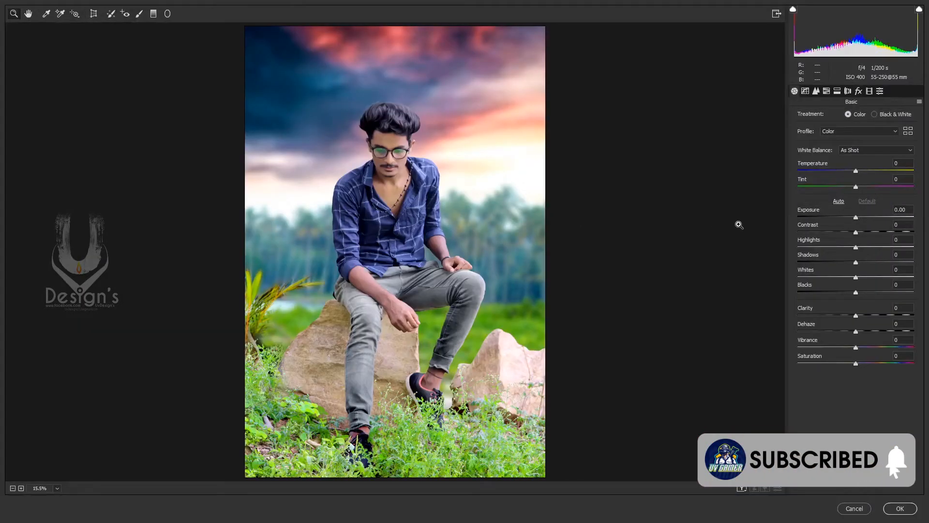
Set Temperature +12, Tint +13, Contrast +29, Highlights +11, Shadows +18, Whites -28, Blacks +17 and Clarity +15.
{"action": "left_click_drag", "start_coordinate": [855, 170], "coordinate": [863, 186]}
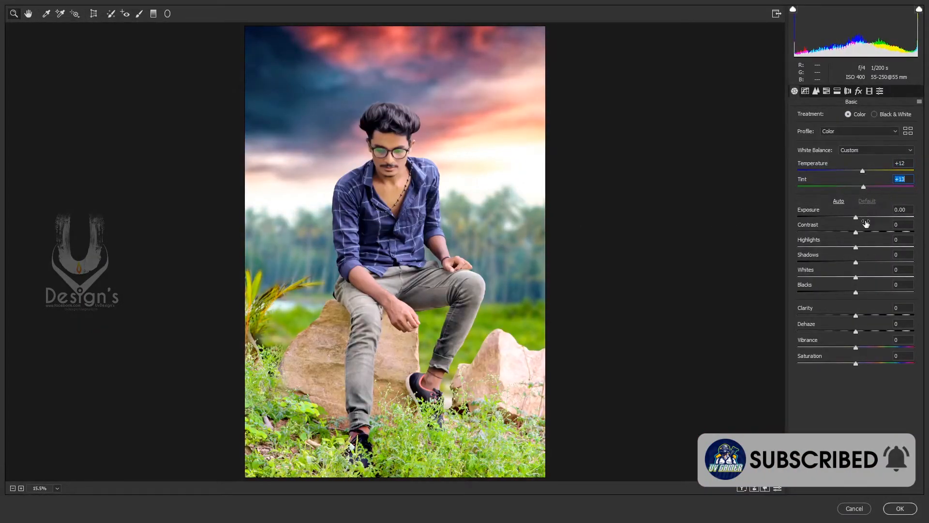
{"action": "mouse_move", "coordinate": [855, 232]}
{"action": "left_mouse_down"}
{"action": "mouse_move", "coordinate": [873, 232]}
{"action": "mouse_move", "coordinate": [883, 247]}
{"action": "mouse_move", "coordinate": [863, 248]}
{"action": "left_mouse_up"}
{"action": "left_click_drag", "start_coordinate": [855, 262], "coordinate": [866, 262]}
{"action": "left_click_drag", "start_coordinate": [855, 277], "coordinate": [864, 316]}
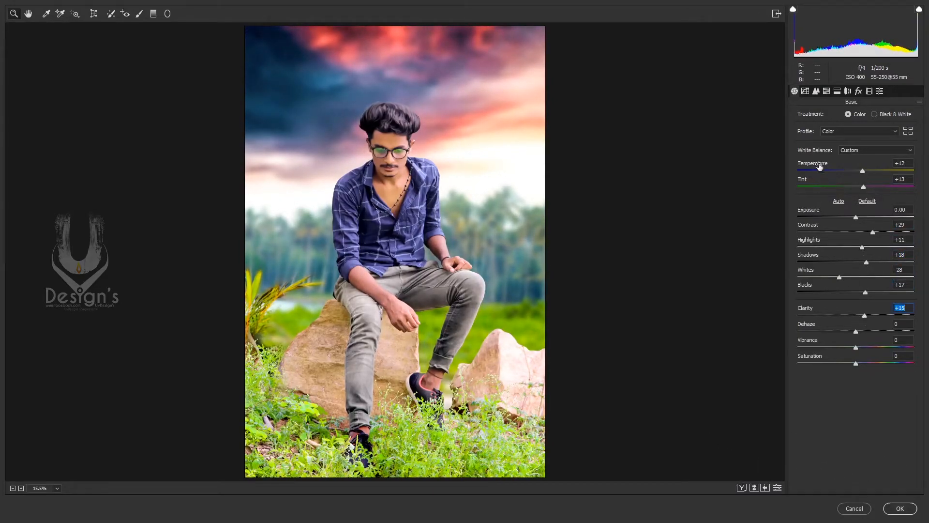
Raise the luminance noise reduction to smooth the merged image.
{"action": "left_click", "coordinate": [816, 91]}
{"action": "left_click_drag", "start_coordinate": [798, 211], "coordinate": [826, 211]}
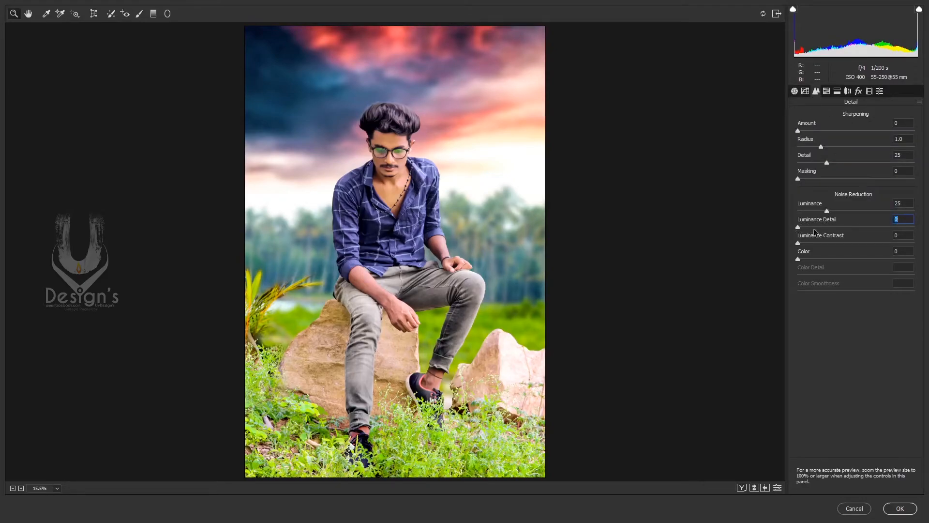
{"action": "left_click", "coordinate": [863, 212]}
Set the parametric tone curve to Highlights +8, Lights +8, Darks -3 and Shadows +3.
{"action": "left_click", "coordinate": [806, 91]}
{"action": "left_click_drag", "start_coordinate": [839, 274], "coordinate": [859, 308]}
{"action": "left_click", "coordinate": [854, 302]}
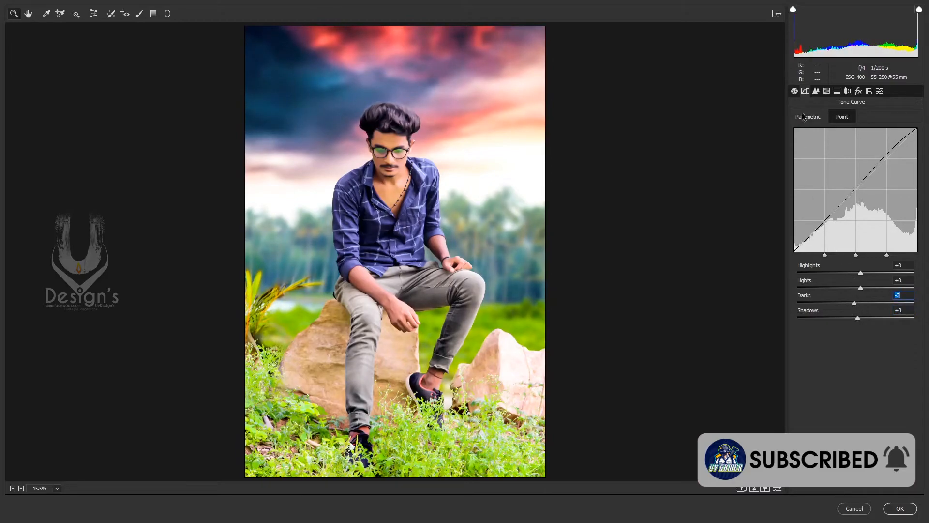
Set the HSL saturation to Oranges +3, Yellows +23, Greens +12, Aquas +28, Blues +13, Purples +23 and Magentas +37.
{"action": "left_click", "coordinate": [827, 91]}
{"action": "left_click", "coordinate": [874, 116]}
{"action": "left_click_drag", "start_coordinate": [855, 166], "coordinate": [877, 263]}
{"action": "left_click", "coordinate": [833, 116]}
{"action": "left_click", "coordinate": [874, 117]}
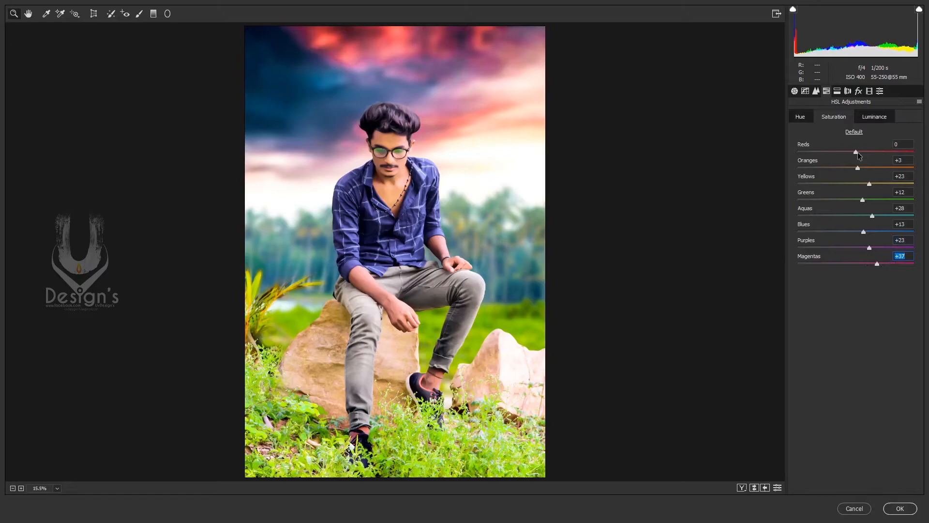
Add a dark post-crop vignette with Amount -60, Midpoint 12, Roundness -59 and Feather 100.
{"action": "left_click", "coordinate": [858, 92]}
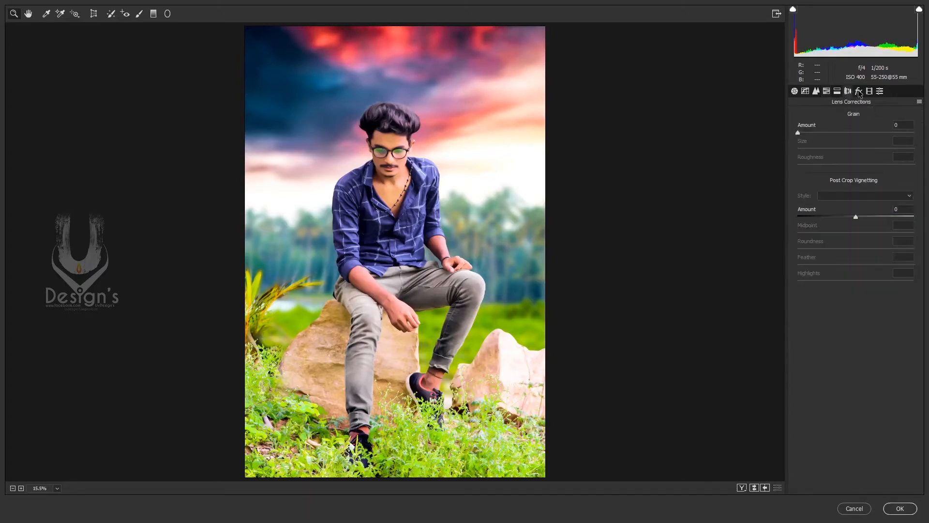
{"action": "left_click_drag", "start_coordinate": [856, 216], "coordinate": [822, 248]}
{"action": "left_click_drag", "start_coordinate": [830, 216], "coordinate": [821, 216]}
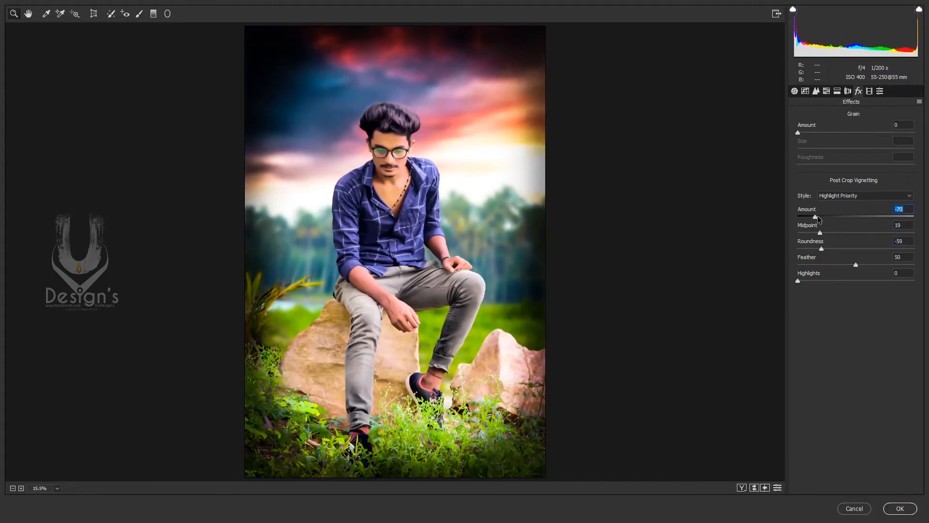
{"action": "left_click_drag", "start_coordinate": [855, 266], "coordinate": [915, 265]}
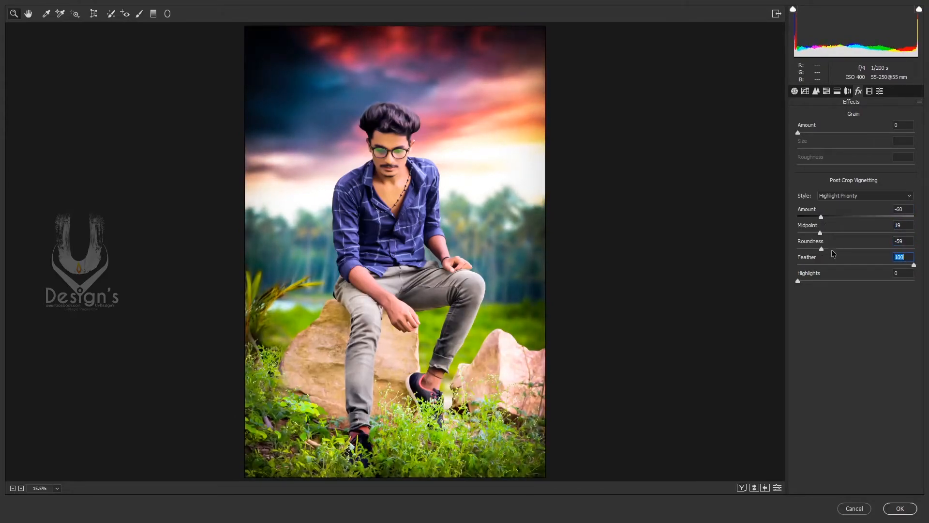
{"action": "mouse_move", "coordinate": [821, 232]}
{"action": "left_mouse_down"}
{"action": "mouse_move", "coordinate": [835, 236]}
{"action": "mouse_move", "coordinate": [802, 236]}
{"action": "mouse_move", "coordinate": [813, 239]}
{"action": "left_mouse_up"}
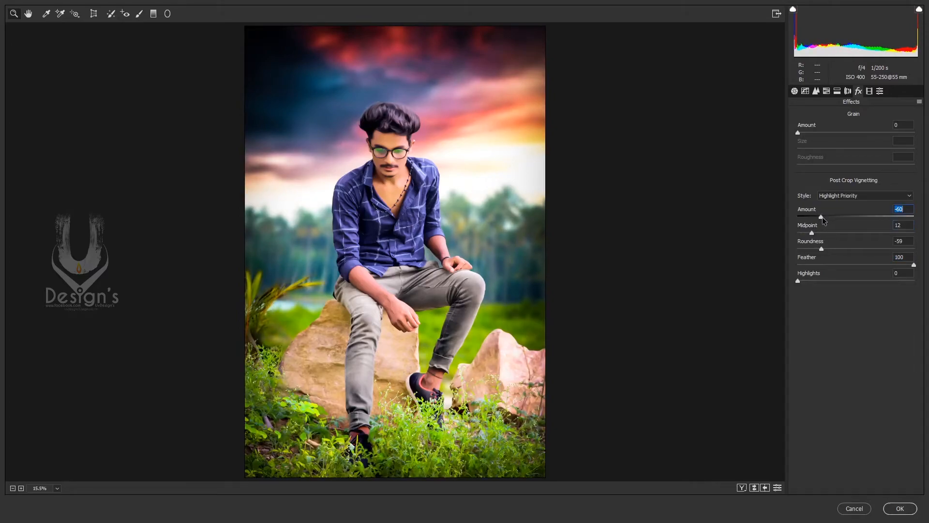
Tint the image's shadows blue-violet with split toning, adjusting both shadow hue and saturation.
{"action": "left_click", "coordinate": [837, 91]}
{"action": "left_click_drag", "start_coordinate": [797, 204], "coordinate": [890, 208]}
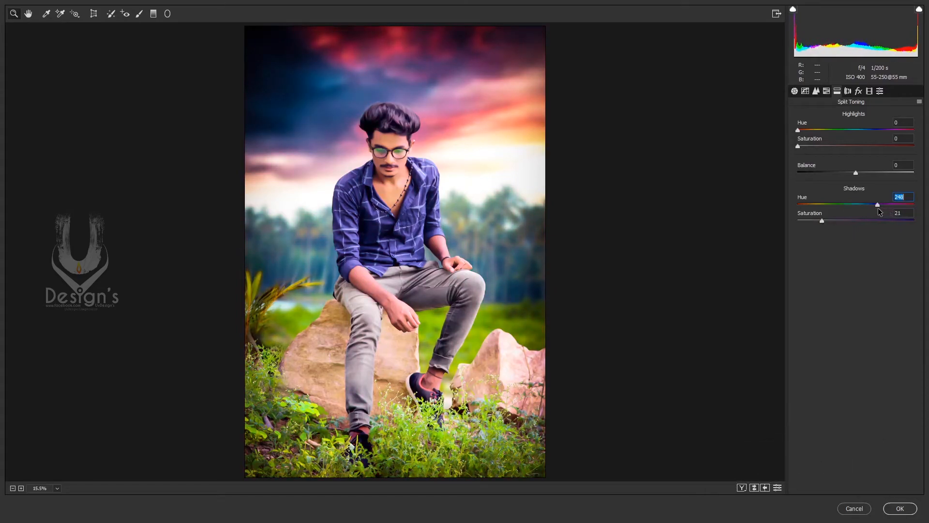
{"action": "left_click_drag", "start_coordinate": [825, 222], "coordinate": [857, 222]}
Calibrate Blue Primary saturation +27, Green Primary hue -38, Red Primary hue +6 and saturation -7, adjust the shadow tint, and apply the Camera Raw edits.
{"action": "left_click", "coordinate": [869, 91]}
{"action": "mouse_move", "coordinate": [858, 291]}
{"action": "left_mouse_down"}
{"action": "mouse_move", "coordinate": [880, 294]}
{"action": "mouse_move", "coordinate": [869, 292]}
{"action": "left_mouse_up"}
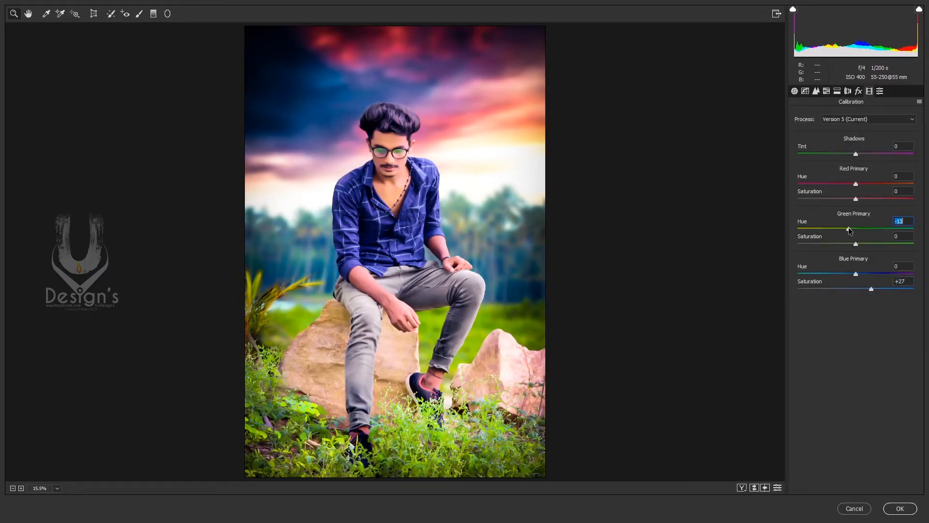
{"action": "mouse_move", "coordinate": [830, 226]}
{"action": "left_mouse_down"}
{"action": "mouse_move", "coordinate": [925, 233]}
{"action": "mouse_move", "coordinate": [833, 228]}
{"action": "left_mouse_up"}
{"action": "mouse_move", "coordinate": [855, 184]}
{"action": "left_mouse_down"}
{"action": "mouse_move", "coordinate": [827, 185]}
{"action": "mouse_move", "coordinate": [860, 191]}
{"action": "mouse_move", "coordinate": [851, 199]}
{"action": "left_mouse_up"}
{"action": "left_click", "coordinate": [884, 187]}
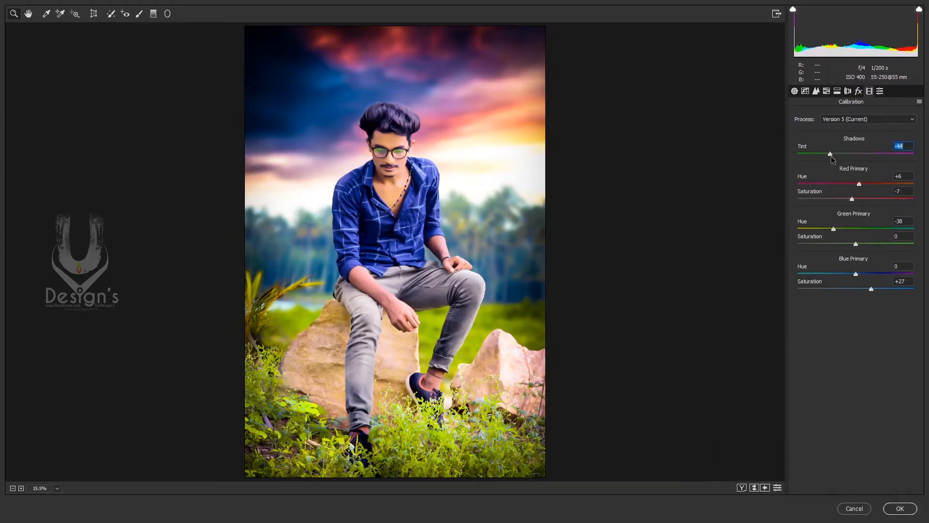
{"action": "left_click_drag", "start_coordinate": [833, 156], "coordinate": [829, 156]}
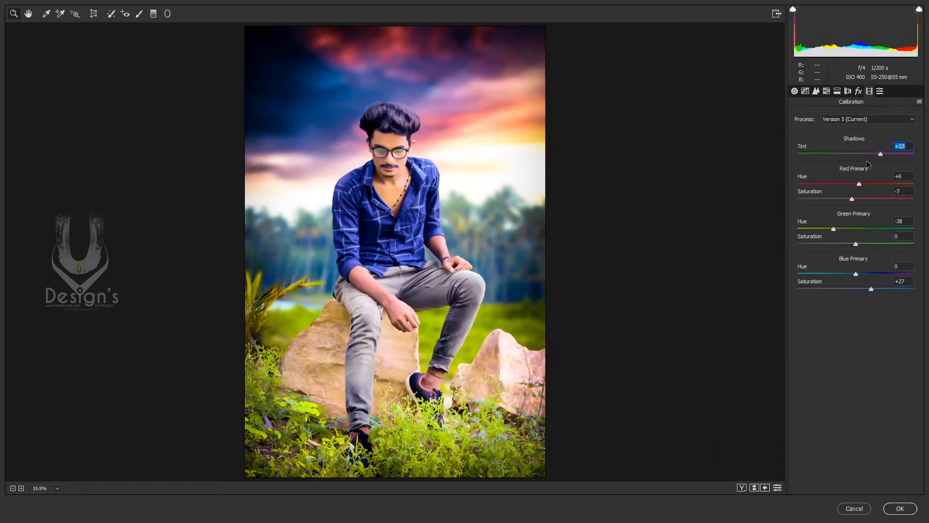
{"action": "left_click", "coordinate": [896, 508]}
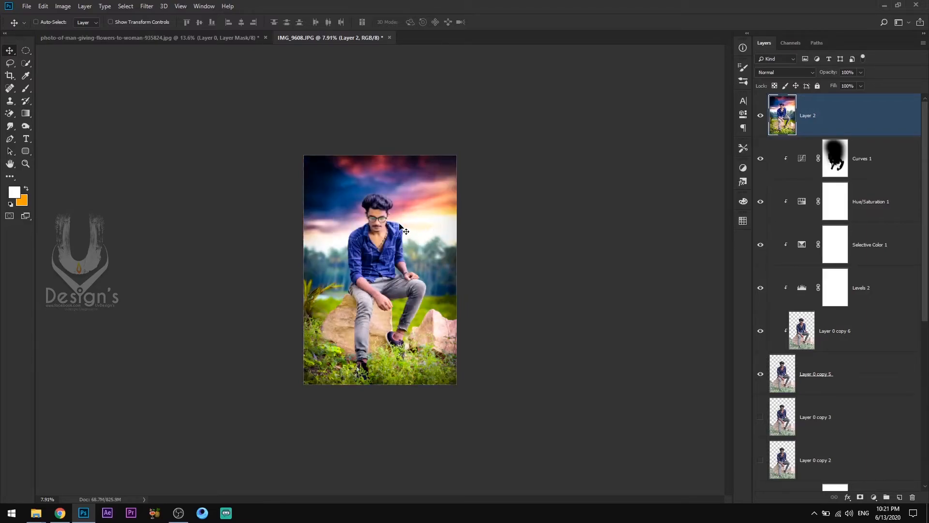
Trace the glasses lens on the image's right with a closed Pen path on Layer 2.
{"action": "left_click", "coordinate": [899, 496]}
{"action": "left_click_drag", "start_coordinate": [360, 221], "coordinate": [501, 276]}
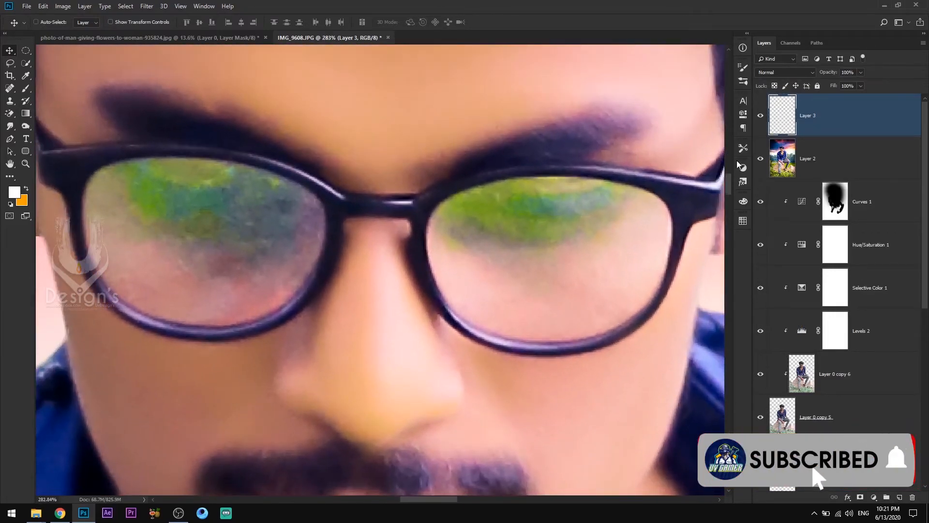
{"action": "left_click", "coordinate": [10, 138]}
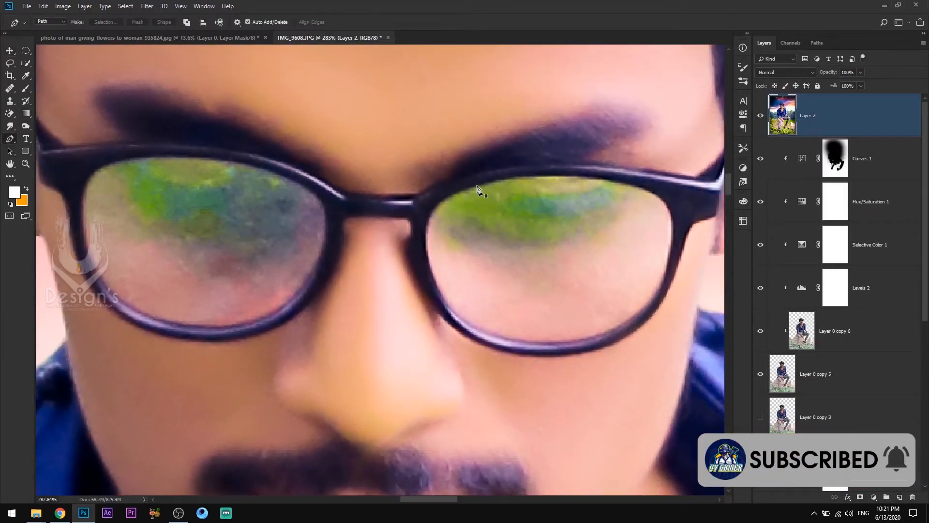
{"action": "scroll", "coordinate": [567, 202], "scroll_direction": "right", "scroll_amount": 3}
{"action": "left_click_drag", "start_coordinate": [577, 202], "coordinate": [641, 250]}
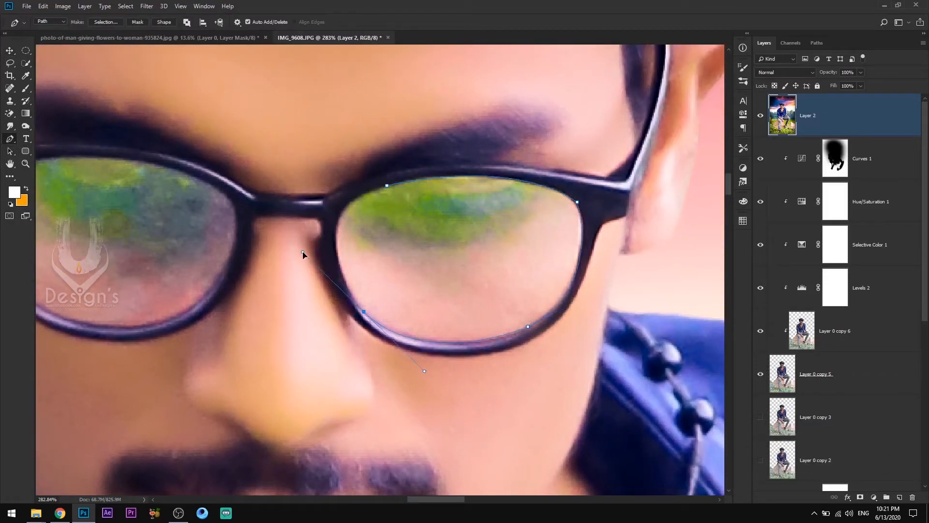
{"action": "left_click_drag", "start_coordinate": [386, 186], "coordinate": [488, 157]}
Trace the other glasses lens with the Pen tool and copy the outlined lens areas onto a new layer.
{"action": "left_click_drag", "start_coordinate": [339, 194], "coordinate": [592, 218]}
{"action": "left_click", "coordinate": [256, 195]}
{"action": "left_click_drag", "start_coordinate": [411, 191], "coordinate": [542, 215]}
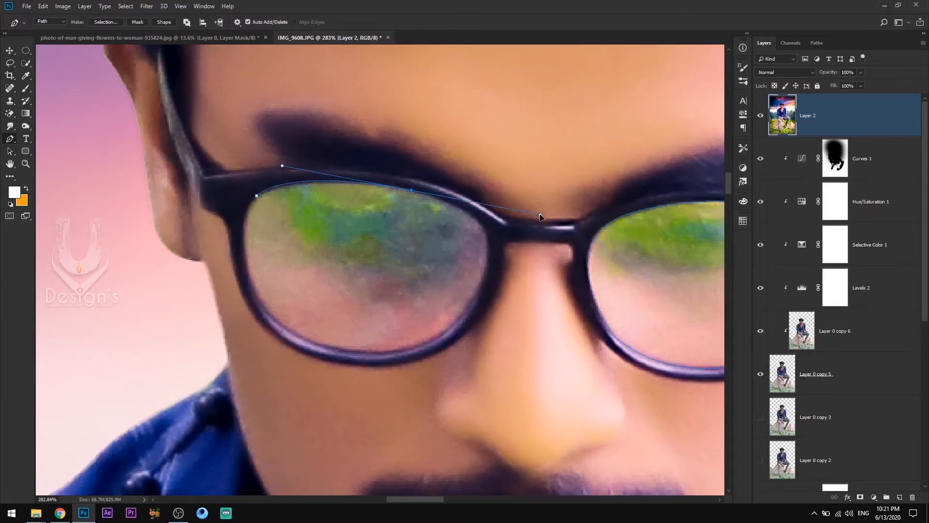
{"action": "left_click_drag", "start_coordinate": [486, 265], "coordinate": [469, 323]}
{"action": "key", "text": "ctrl+Return"}
{"action": "key", "text": "ctrl+j"}
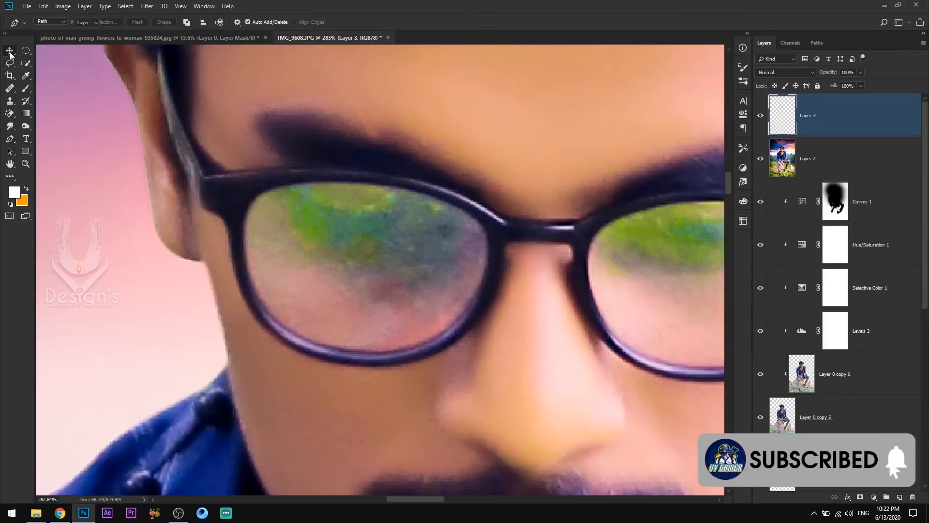
Set the foreground colour to bright red, with white as the background colour.
{"action": "left_click", "coordinate": [10, 51]}
{"action": "scroll", "coordinate": [322, 230], "scroll_direction": "down", "scroll_amount": 4}
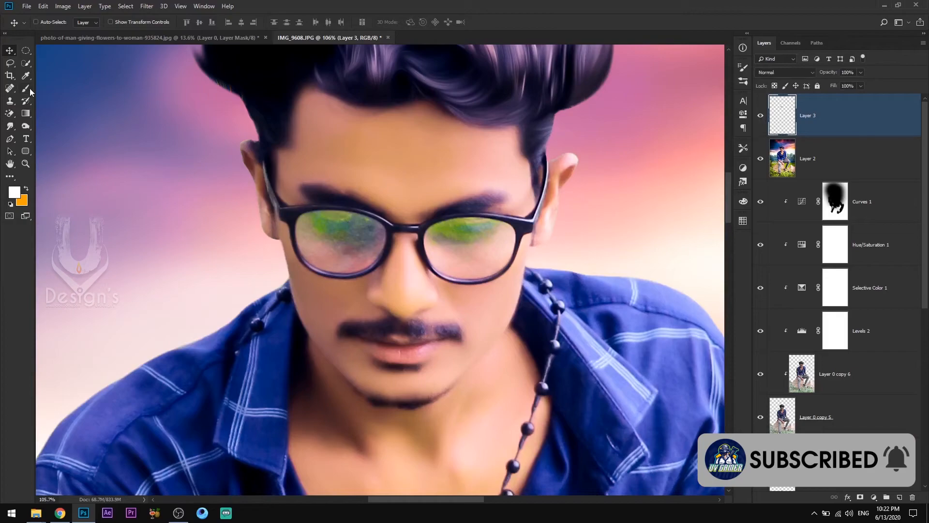
{"action": "left_click", "coordinate": [22, 201]}
{"action": "left_click", "coordinate": [631, 302]}
{"action": "left_click", "coordinate": [616, 198]}
{"action": "left_click", "coordinate": [717, 177]}
{"action": "key", "text": "x"}
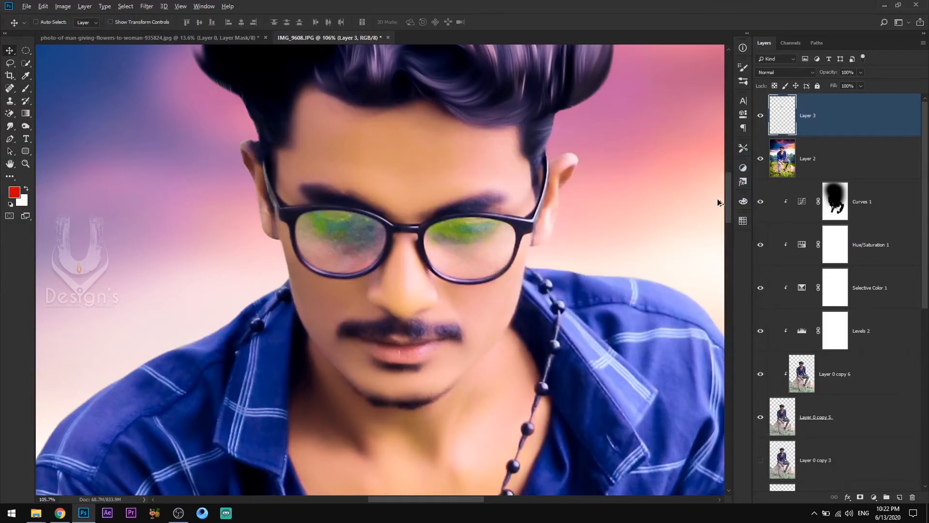
Fill the copied lens areas on Layer 3 with red and set the layer to Hard Light blending at 68% opacity.
{"action": "key", "text": "alt+BackSpace"}
{"action": "key", "text": "ctrl+0"}
{"action": "double_click", "coordinate": [811, 73]}
{"action": "scroll", "coordinate": [812, 74], "scroll_direction": "down", "scroll_amount": 5}
{"action": "scroll", "coordinate": [811, 69], "scroll_direction": "down", "scroll_amount": 9}
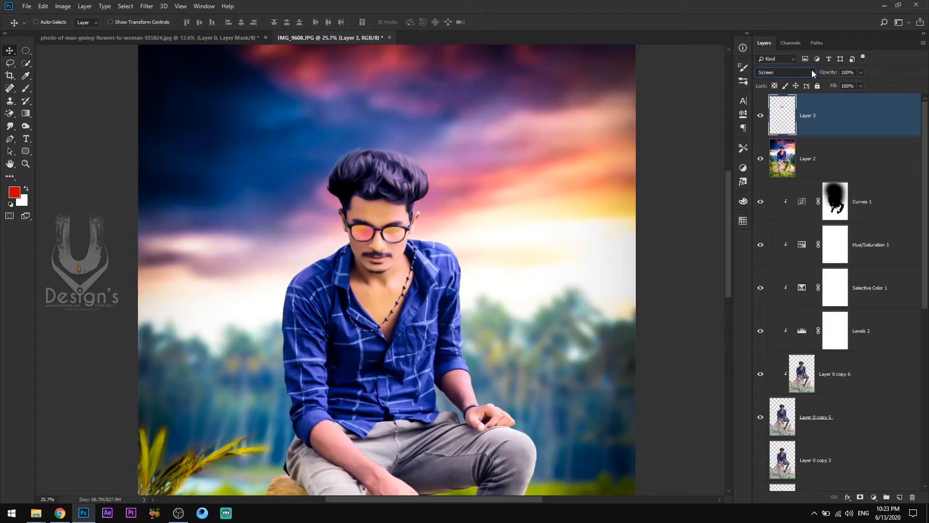
{"action": "left_click_drag", "start_coordinate": [824, 75], "coordinate": [819, 75]}
{"action": "left_click_drag", "start_coordinate": [483, 220], "coordinate": [430, 221]}
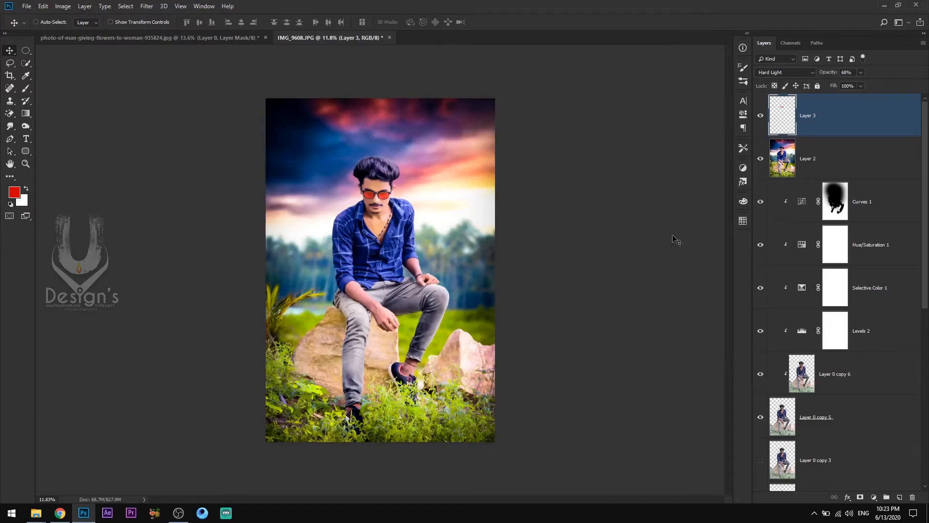
Stamp all visible layers into a new merged layer on top of the stack.
{"action": "left_click", "coordinate": [876, 499]}
{"action": "left_click", "coordinate": [687, 444]}
{"action": "key", "text": "ctrl+alt+shift+e"}
Add a Color Lookup adjustment layer above the merged image and choose the FallColors.look 3DLUT.
{"action": "left_click", "coordinate": [873, 497]}
{"action": "left_click", "coordinate": [871, 441]}
{"action": "left_click", "coordinate": [654, 129]}
{"action": "left_click", "coordinate": [651, 39]}
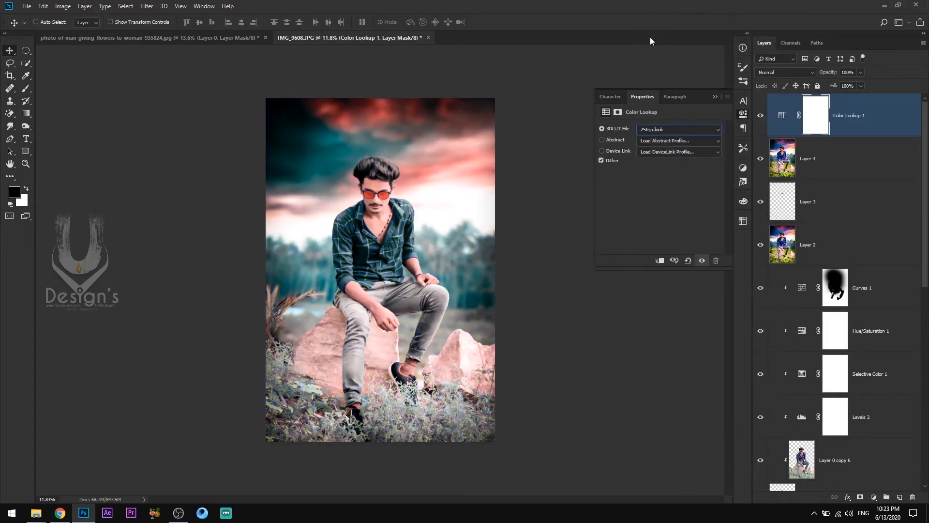
{"action": "key", "text": "Down"}
{"action": "key", "text": "Down"}
{"action": "key", "text": "Down"}
{"action": "key", "text": "Down"}
{"action": "key", "text": "Down"}
{"action": "key", "text": "Down"}
{"action": "key", "text": "Down"}
{"action": "key", "text": "Down"}
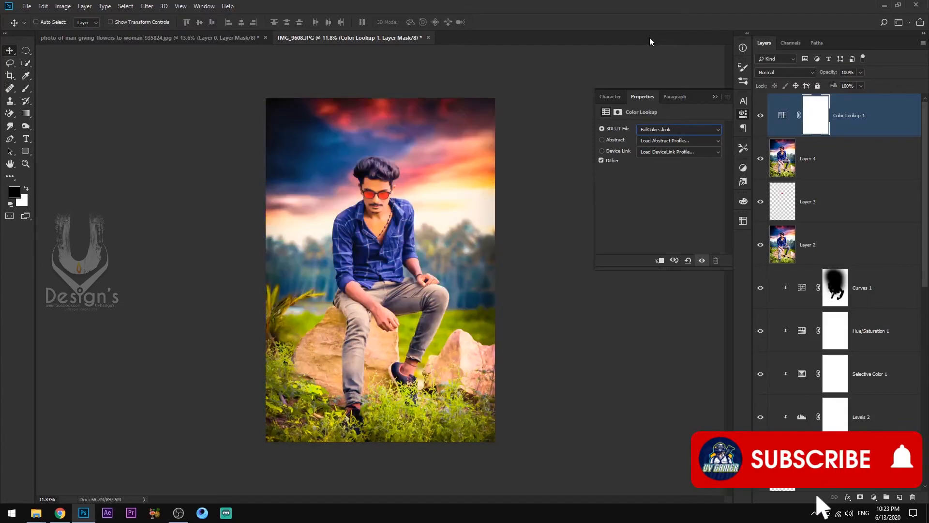
Add a second Color Lookup adjustment layer with the Soft_Warming.look 3DLUT and compare the image with and without it.
{"action": "left_click", "coordinate": [873, 497]}
{"action": "left_click", "coordinate": [871, 441]}
{"action": "left_click", "coordinate": [679, 129]}
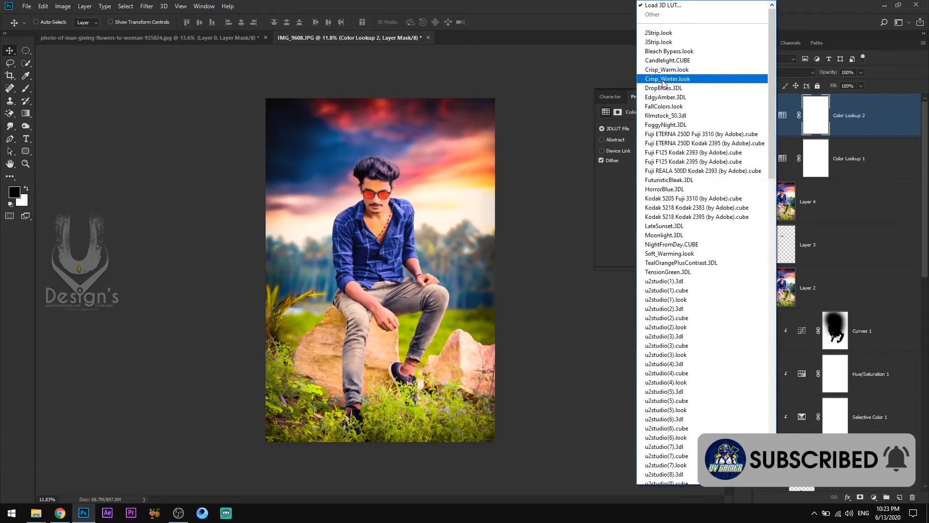
{"action": "left_click", "coordinate": [663, 79]}
{"action": "key", "text": "Down"}
{"action": "key", "text": "Down"}
{"action": "key", "text": "Down"}
{"action": "key", "text": "Down"}
{"action": "key", "text": "Down"}
{"action": "key", "text": "Down"}
{"action": "key", "text": "Down"}
{"action": "key", "text": "Down"}
{"action": "key", "text": "Down"}
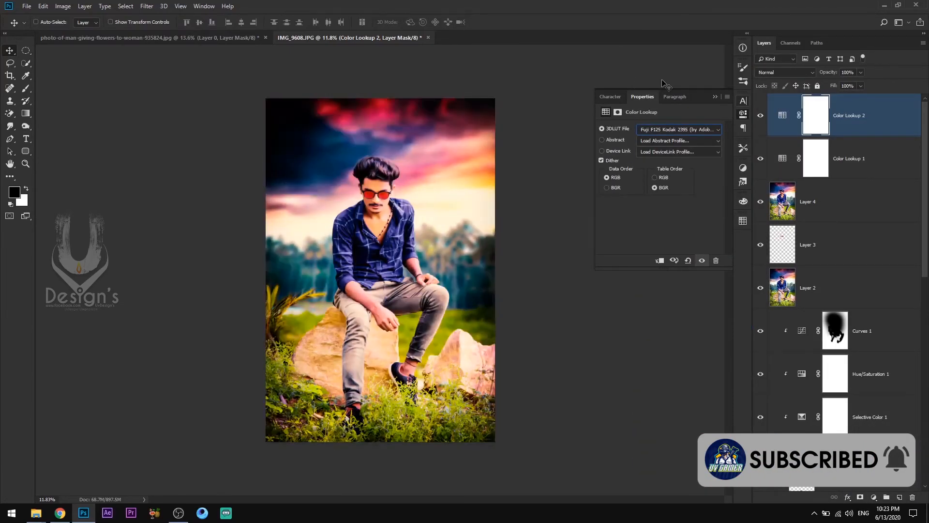
{"action": "key", "text": "Down"}
{"action": "key", "text": "Down"}
{"action": "key", "text": "Down"}
{"action": "key", "text": "Down"}
{"action": "key", "text": "Down"}
{"action": "key", "text": "Down"}
{"action": "key", "text": "Down"}
{"action": "key", "text": "Down"}
{"action": "key", "text": "Up"}
{"action": "key", "text": "Down"}
{"action": "key", "text": "Down"}
{"action": "key", "text": "Down"}
{"action": "key", "text": "Down"}
{"action": "key", "text": "Down"}
{"action": "key", "text": "Up"}
{"action": "key", "text": "Up"}
{"action": "key", "text": "Up"}
{"action": "left_click", "coordinate": [760, 115]}
{"action": "left_click", "coordinate": [760, 115]}
{"action": "left_click", "coordinate": [760, 116]}
{"action": "left_click", "coordinate": [761, 115]}
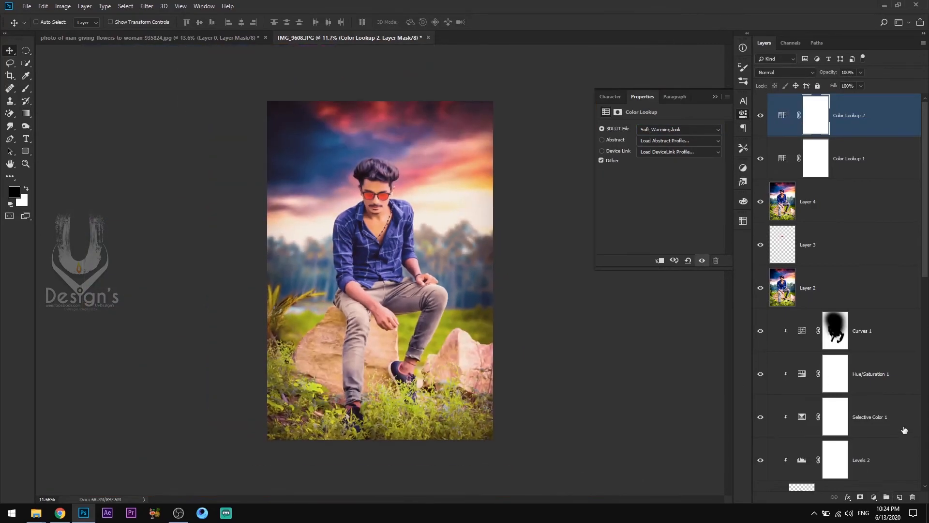
Create a new layer and paint one large soft orange dab over the man's torso.
{"action": "left_click", "coordinate": [899, 497]}
{"action": "left_click", "coordinate": [25, 89]}
{"action": "left_click", "coordinate": [14, 192]}
{"action": "left_click", "coordinate": [627, 190]}
{"action": "left_click", "coordinate": [715, 176]}
{"action": "left_click", "coordinate": [378, 264]}
Paint a smaller soft white dab in the centre of the orange glow with a reduced brush.
{"action": "key", "text": "x"}
{"action": "key", "text": "bracketleft"}
{"action": "key", "text": "bracketleft"}
{"action": "key", "text": "bracketleft"}
{"action": "key", "text": "bracketleft"}
{"action": "key", "text": "bracketleft"}
{"action": "key", "text": "bracketleft"}
{"action": "key", "text": "bracketleft"}
{"action": "key", "text": "bracketleft"}
{"action": "key", "text": "bracketleft"}
{"action": "key", "text": "bracketleft"}
{"action": "key", "text": "bracketleft"}
{"action": "key", "text": "bracketleft"}
{"action": "key", "text": "bracketleft"}
{"action": "key", "text": "bracketleft"}
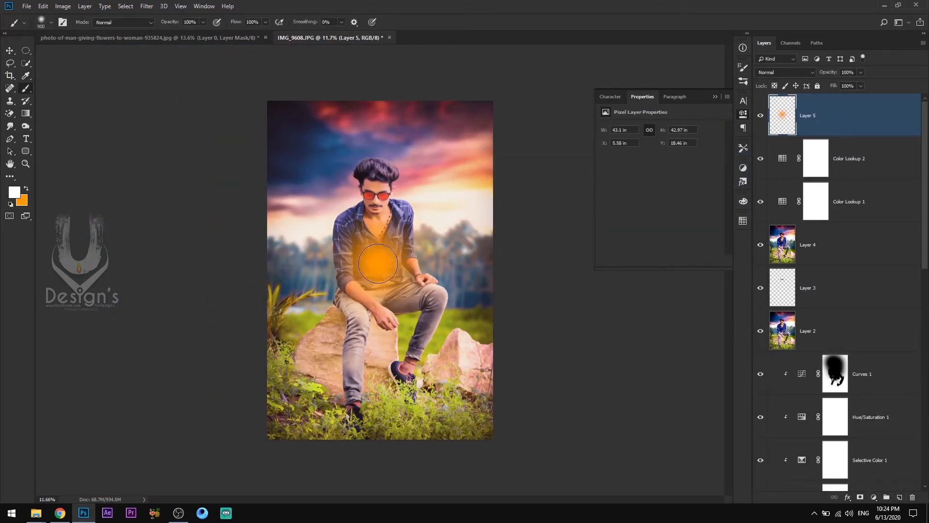
{"action": "left_click", "coordinate": [378, 264]}
Set the glow layer to Screen blending and move it beside the man's shoulder at the horizon.
{"action": "left_click", "coordinate": [6, 50]}
{"action": "left_click", "coordinate": [785, 72]}
{"action": "left_click", "coordinate": [787, 155]}
{"action": "mouse_move", "coordinate": [435, 235]}
{"action": "left_mouse_down"}
{"action": "mouse_move", "coordinate": [488, 199]}
{"action": "mouse_move", "coordinate": [424, 224]}
{"action": "left_mouse_up"}
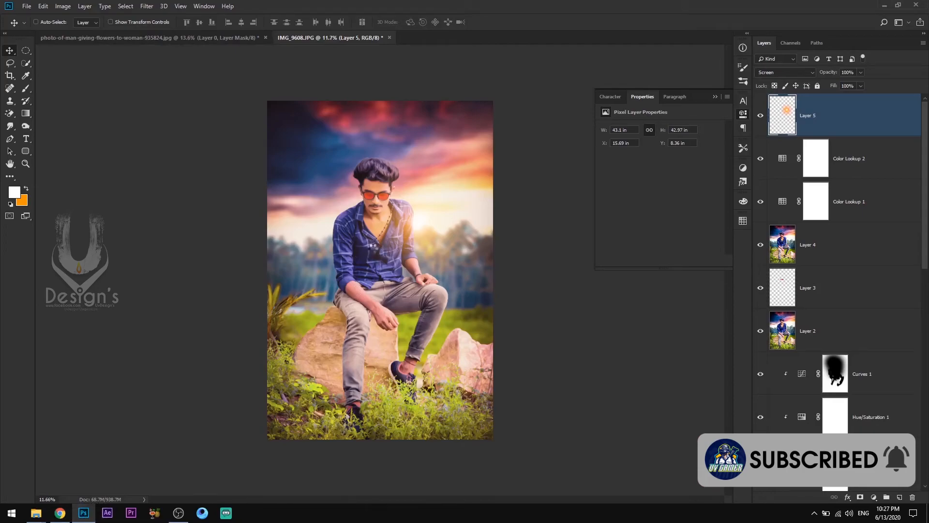
Place the 12 (1) flare image, set it to Screen blending, and move it onto the glow beside the shoulder.
{"action": "key", "text": "Return"}
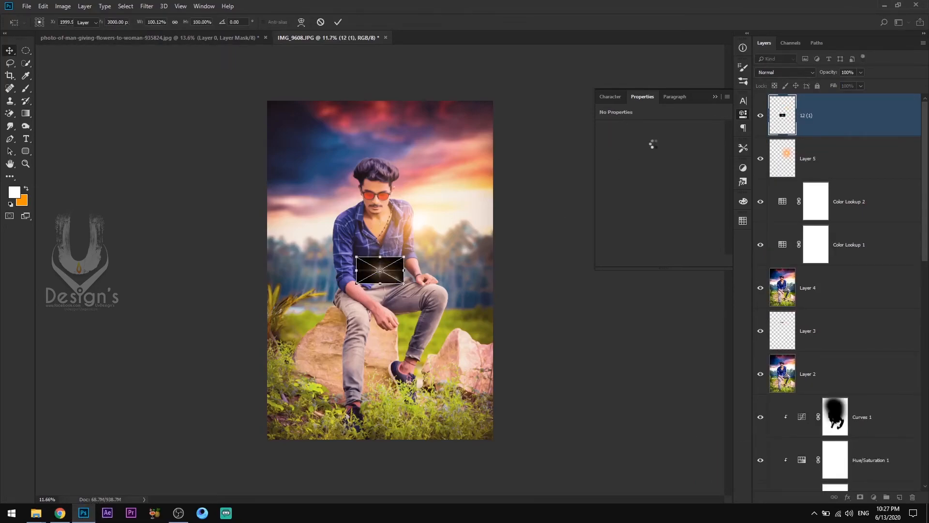
{"action": "left_click", "coordinate": [792, 73]}
{"action": "left_click", "coordinate": [789, 154]}
{"action": "left_click_drag", "start_coordinate": [385, 266], "coordinate": [418, 218]}
Hide Layer 5, enlarge the flare to about 29.8 × 16.8 in, and position its centre at the shirt sleeve's edge.
{"action": "left_click", "coordinate": [794, 174]}
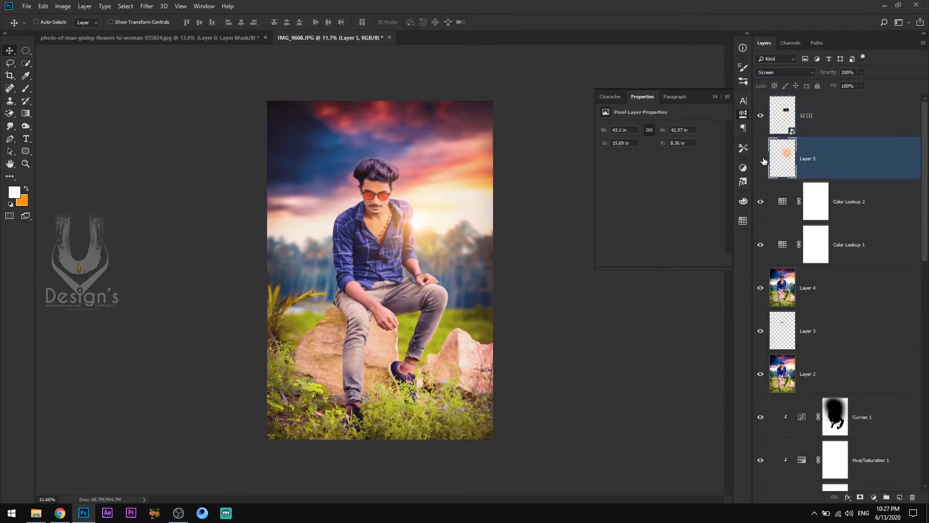
{"action": "left_click", "coordinate": [760, 159]}
{"action": "left_click", "coordinate": [852, 115]}
{"action": "key", "text": "ctrl+t"}
{"action": "mouse_move", "coordinate": [441, 207]}
{"action": "left_mouse_down"}
{"action": "mouse_move", "coordinate": [481, 177]}
{"action": "mouse_move", "coordinate": [430, 218]}
{"action": "left_mouse_up"}
{"action": "key", "text": "Return"}
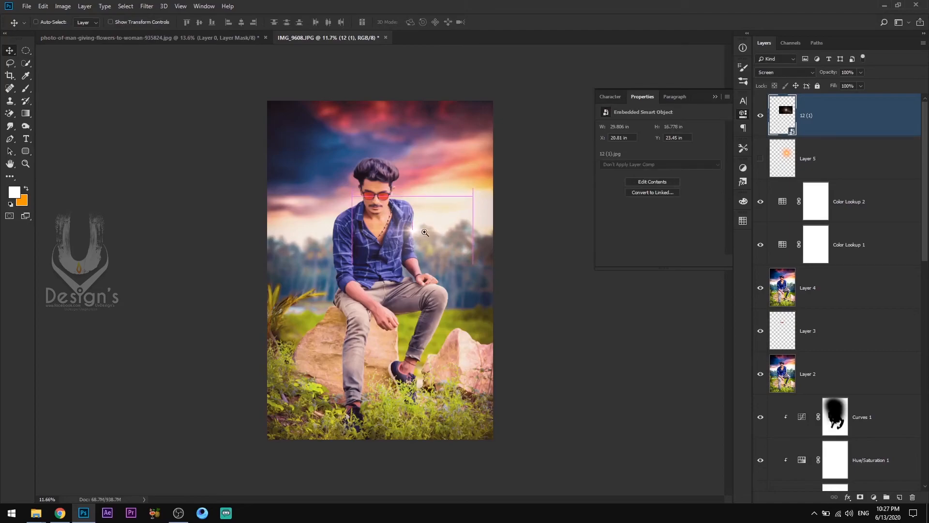
{"action": "left_click_drag", "start_coordinate": [534, 256], "coordinate": [608, 266]}
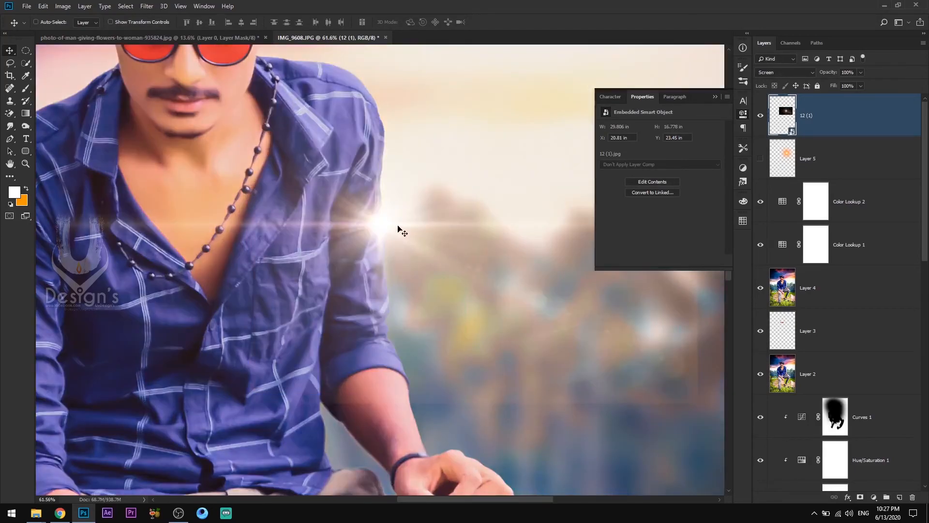
{"action": "left_click_drag", "start_coordinate": [398, 227], "coordinate": [398, 214]}
Show Layer 5 again and scale its orange glow down around the flare.
{"action": "left_click", "coordinate": [773, 166]}
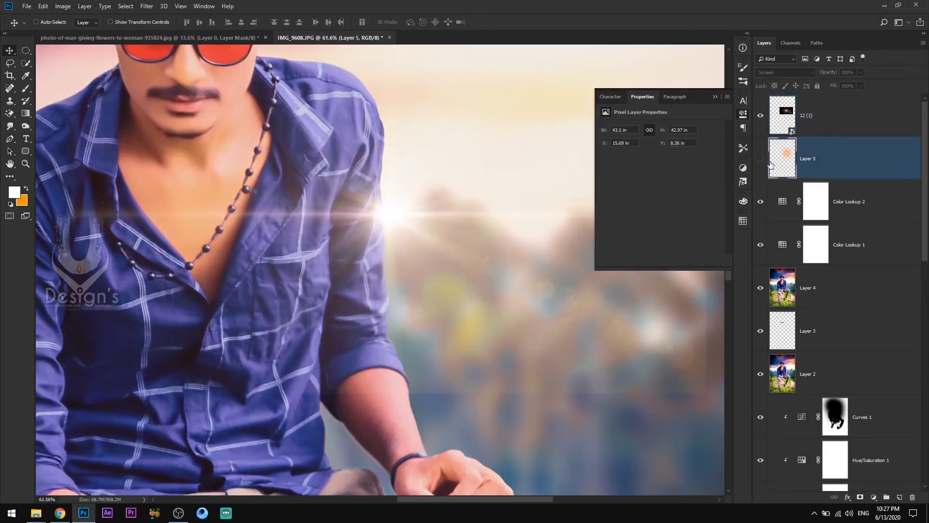
{"action": "left_click", "coordinate": [760, 160]}
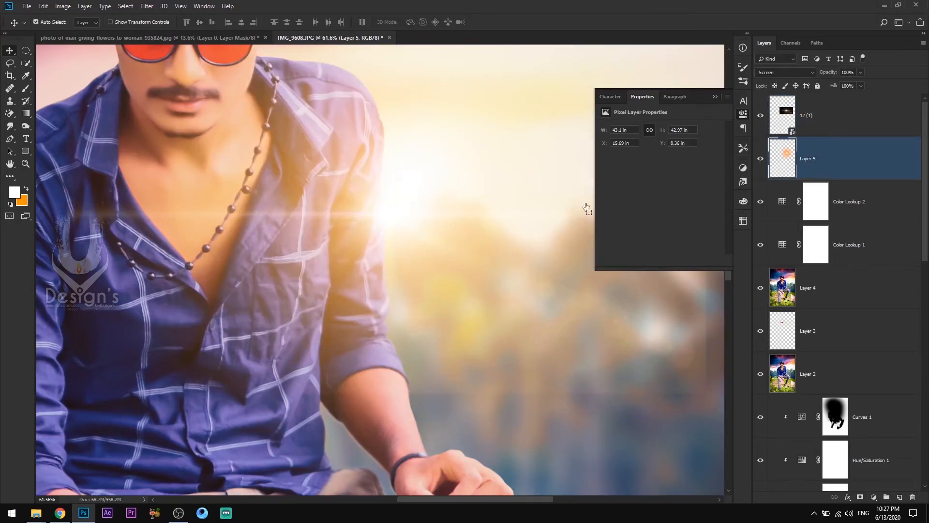
{"action": "key", "text": "ctrl+t"}
{"action": "key", "text": "ctrl+0"}
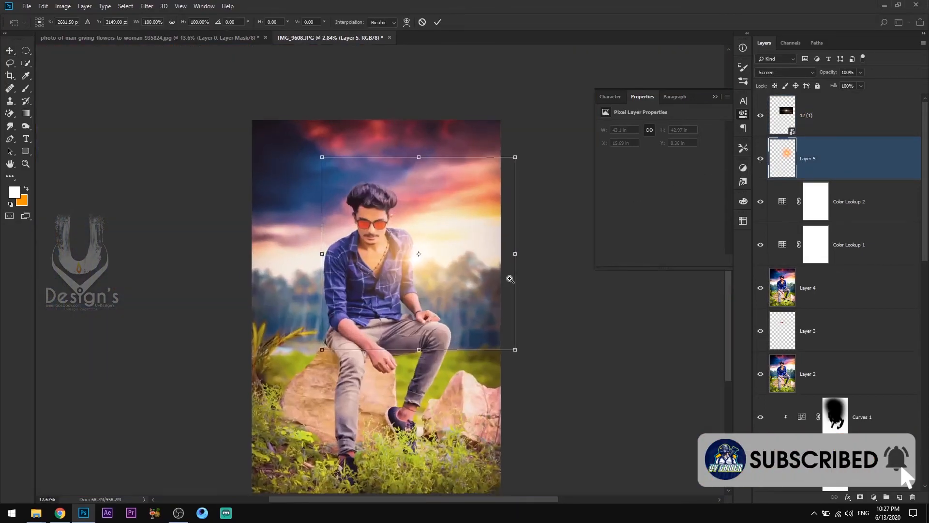
{"action": "left_click_drag", "start_coordinate": [517, 115], "coordinate": [491, 146]}
{"action": "key", "text": "Return"}
Rasterize the 12 (1) flare layer and add a layer mask to it.
{"action": "left_click", "coordinate": [818, 106]}
{"action": "right_click", "coordinate": [822, 107]}
{"action": "left_click", "coordinate": [740, 263]}
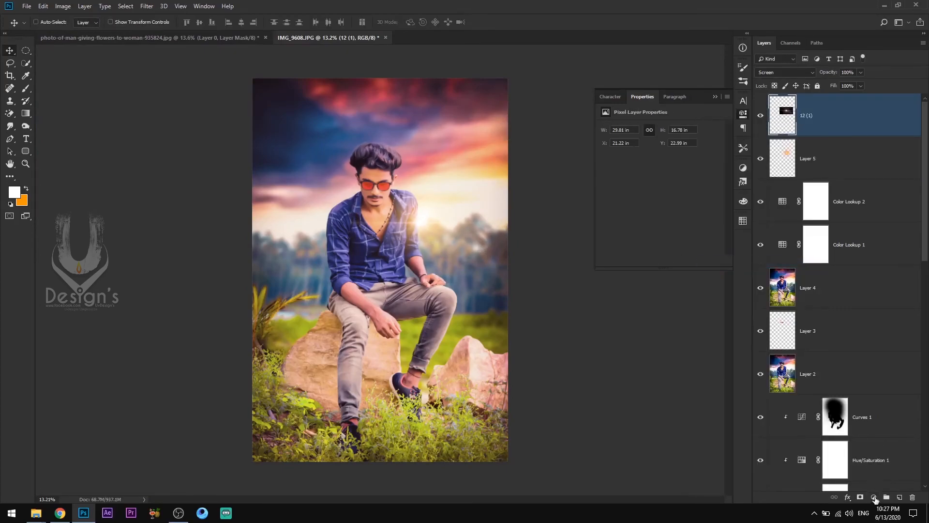
{"action": "left_click", "coordinate": [860, 497]}
Paint black on the flare's mask around its bright centre, over the background and shirt, and check the whole image.
{"action": "key", "text": "b"}
{"action": "key", "text": "d"}
{"action": "key", "text": "x"}
{"action": "scroll", "coordinate": [506, 271], "scroll_direction": "up", "scroll_amount": 4}
{"action": "left_click_drag", "start_coordinate": [457, 277], "coordinate": [532, 271]}
{"action": "mouse_move", "coordinate": [576, 297]}
{"action": "left_mouse_down"}
{"action": "mouse_move", "coordinate": [442, 297]}
{"action": "mouse_move", "coordinate": [432, 341]}
{"action": "mouse_move", "coordinate": [463, 133]}
{"action": "left_mouse_up"}
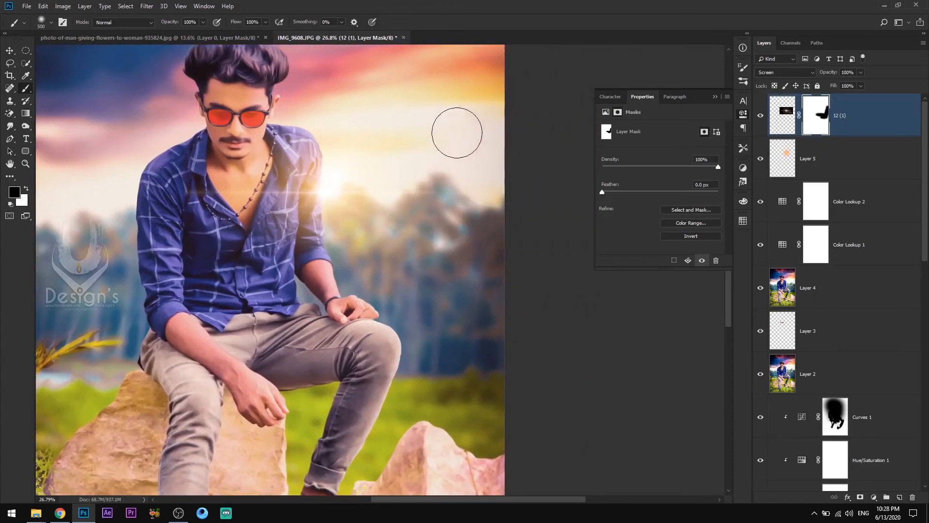
{"action": "mouse_move", "coordinate": [169, 222]}
{"action": "left_mouse_down"}
{"action": "mouse_move", "coordinate": [206, 206]}
{"action": "mouse_move", "coordinate": [300, 276]}
{"action": "mouse_move", "coordinate": [251, 288]}
{"action": "left_mouse_up"}
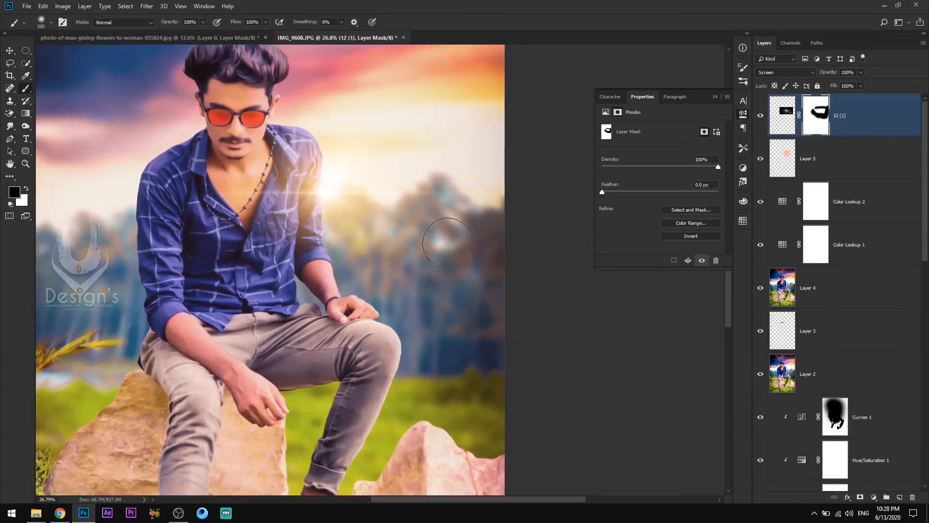
{"action": "left_click", "coordinate": [761, 118]}
{"action": "scroll", "coordinate": [222, 235], "scroll_direction": "down", "scroll_amount": 6}
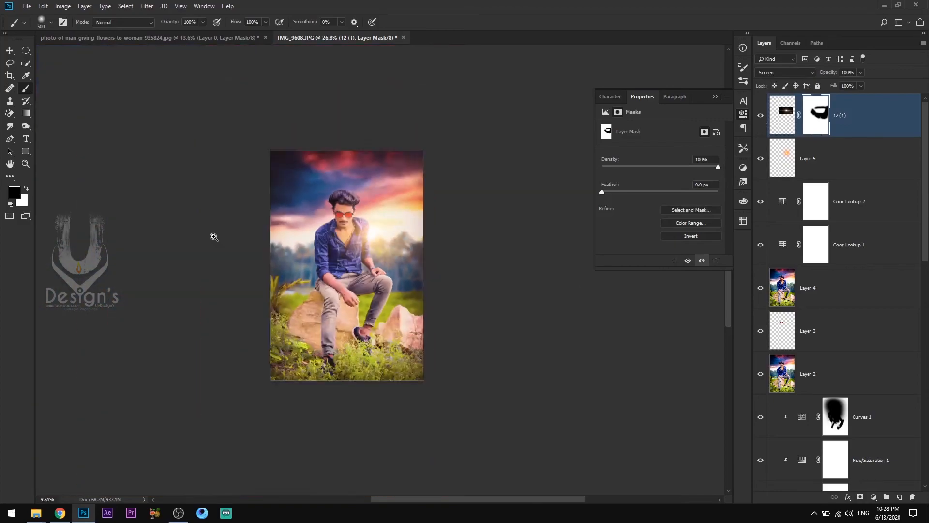
{"action": "left_click", "coordinate": [10, 50]}
{"action": "scroll", "coordinate": [403, 281], "scroll_direction": "up", "scroll_amount": 2}
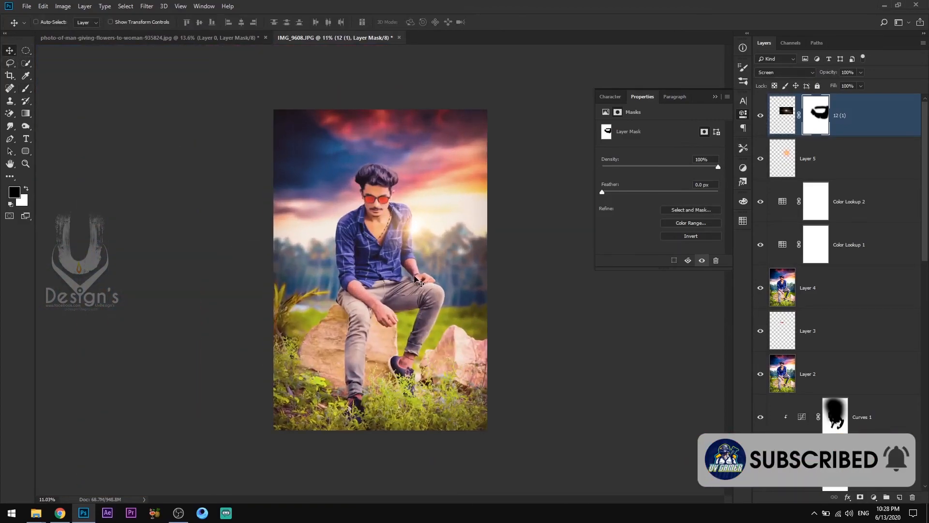
Place the logo001 and logo 002 files from a desktop folder into the composite as new layers.
{"action": "key", "text": "super+e"}
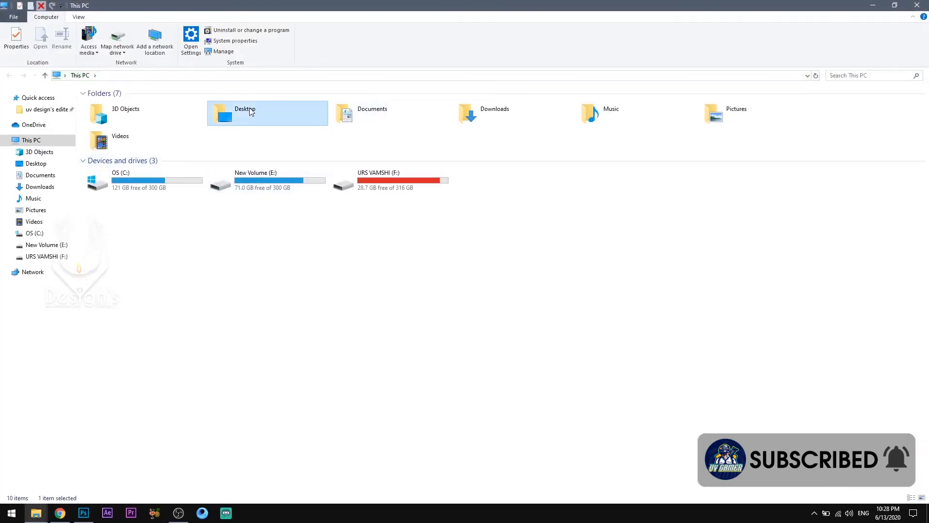
{"action": "double_click", "coordinate": [248, 110]}
{"action": "double_click", "coordinate": [400, 132]}
{"action": "left_click_drag", "start_coordinate": [257, 244], "coordinate": [174, 182]}
{"action": "left_click_drag", "start_coordinate": [174, 182], "coordinate": [318, 258]}
{"action": "key", "text": "Return"}
{"action": "key", "text": "Return"}
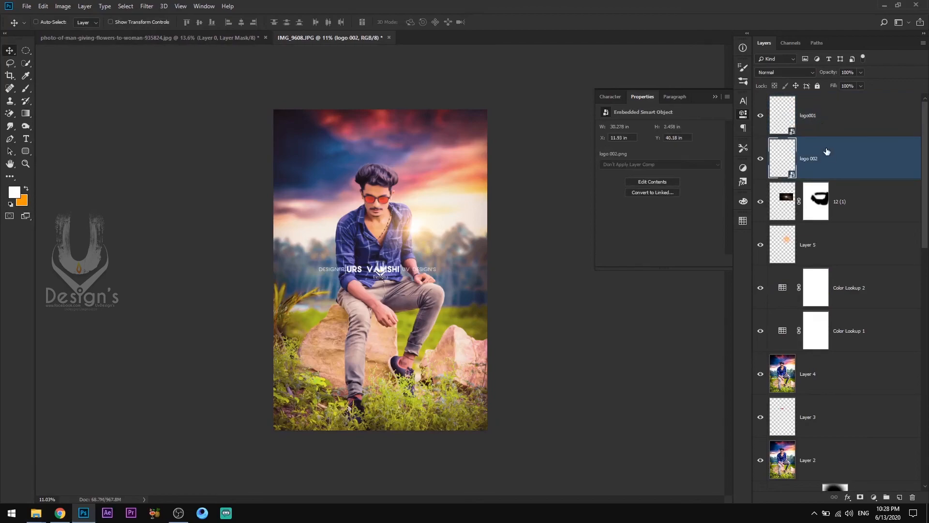
Move the placed logo to the picture's upper-left corner and apply a free transform to it.
{"action": "left_click_drag", "start_coordinate": [380, 270], "coordinate": [298, 138]}
{"action": "key", "text": "ctrl+t"}
{"action": "key", "text": "Return"}
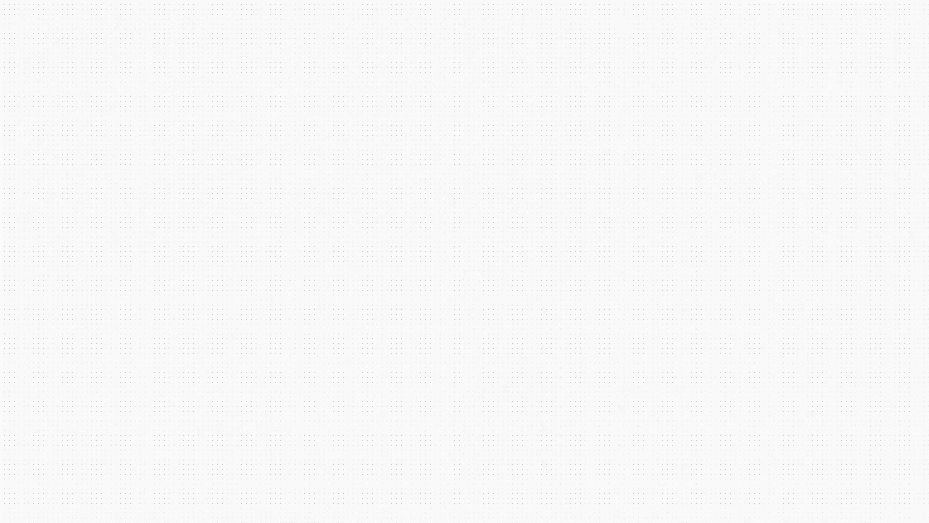